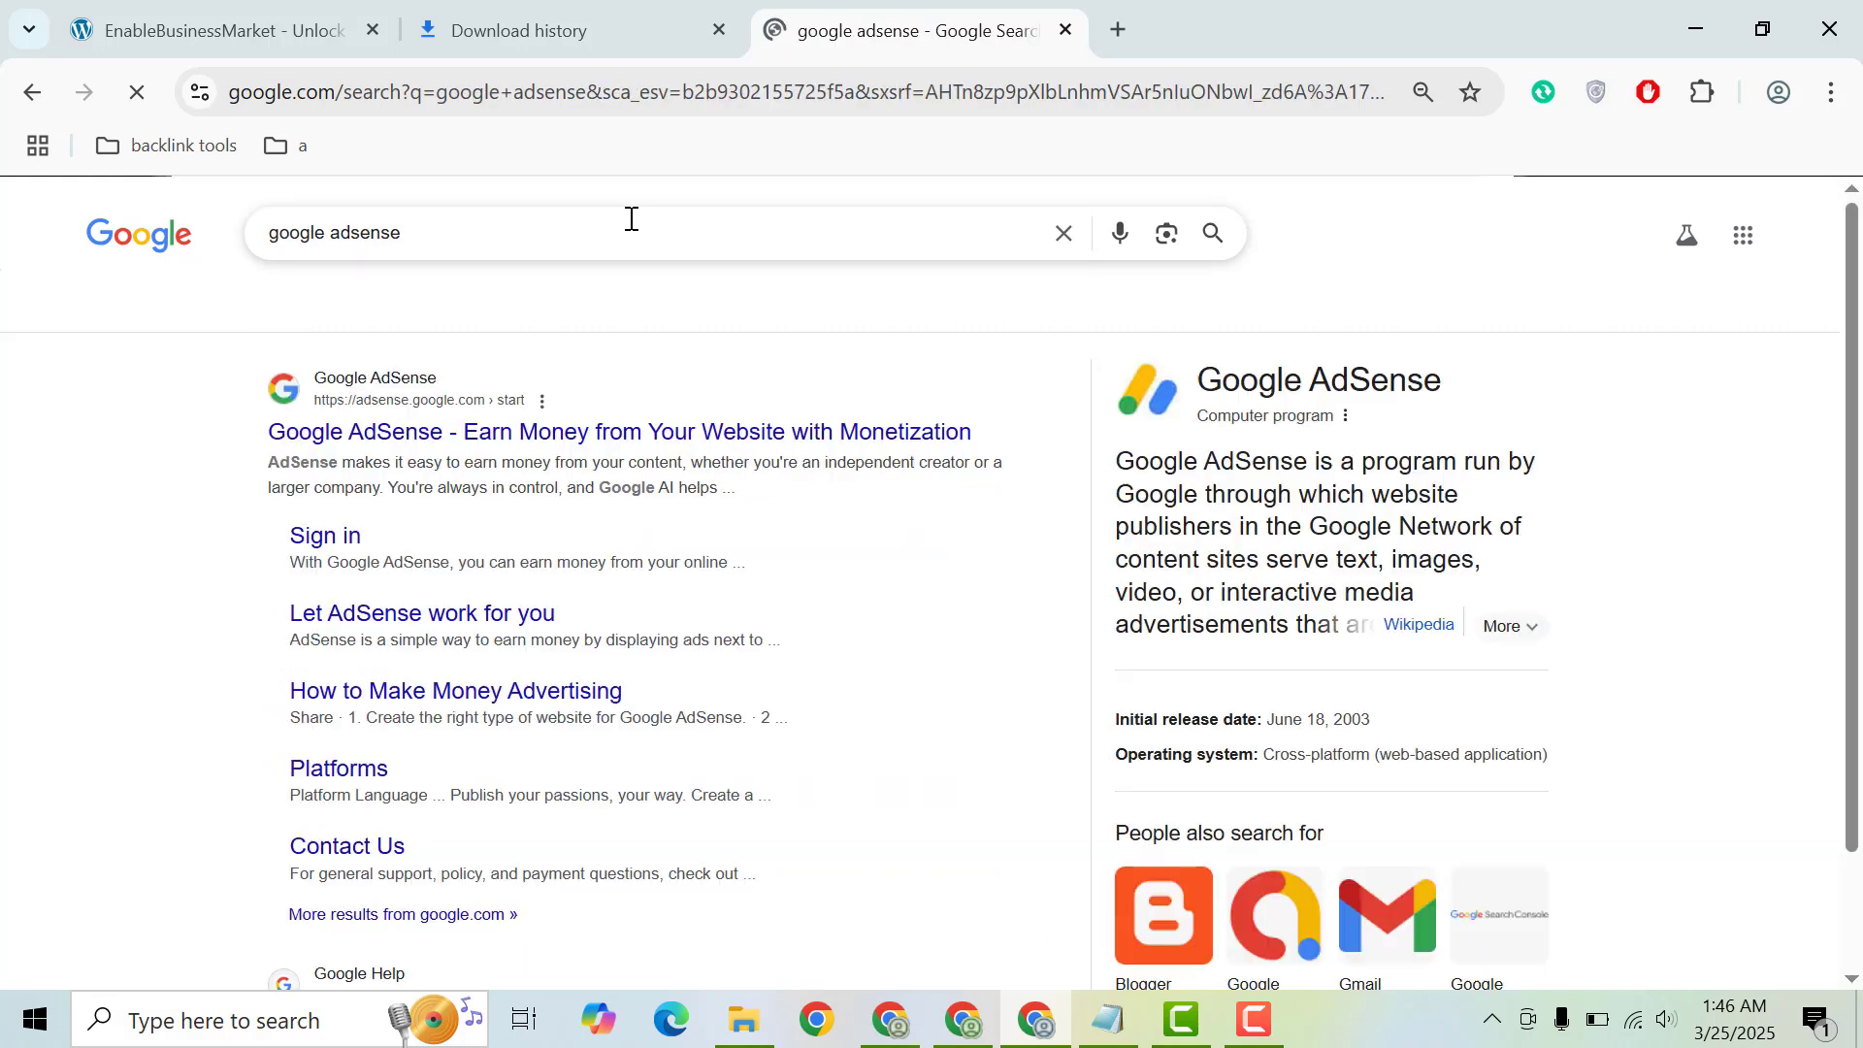
# Open the Google AdSense site from the search results and start signing up with the first listed Google account
pyautogui.middleClick(470, 442)
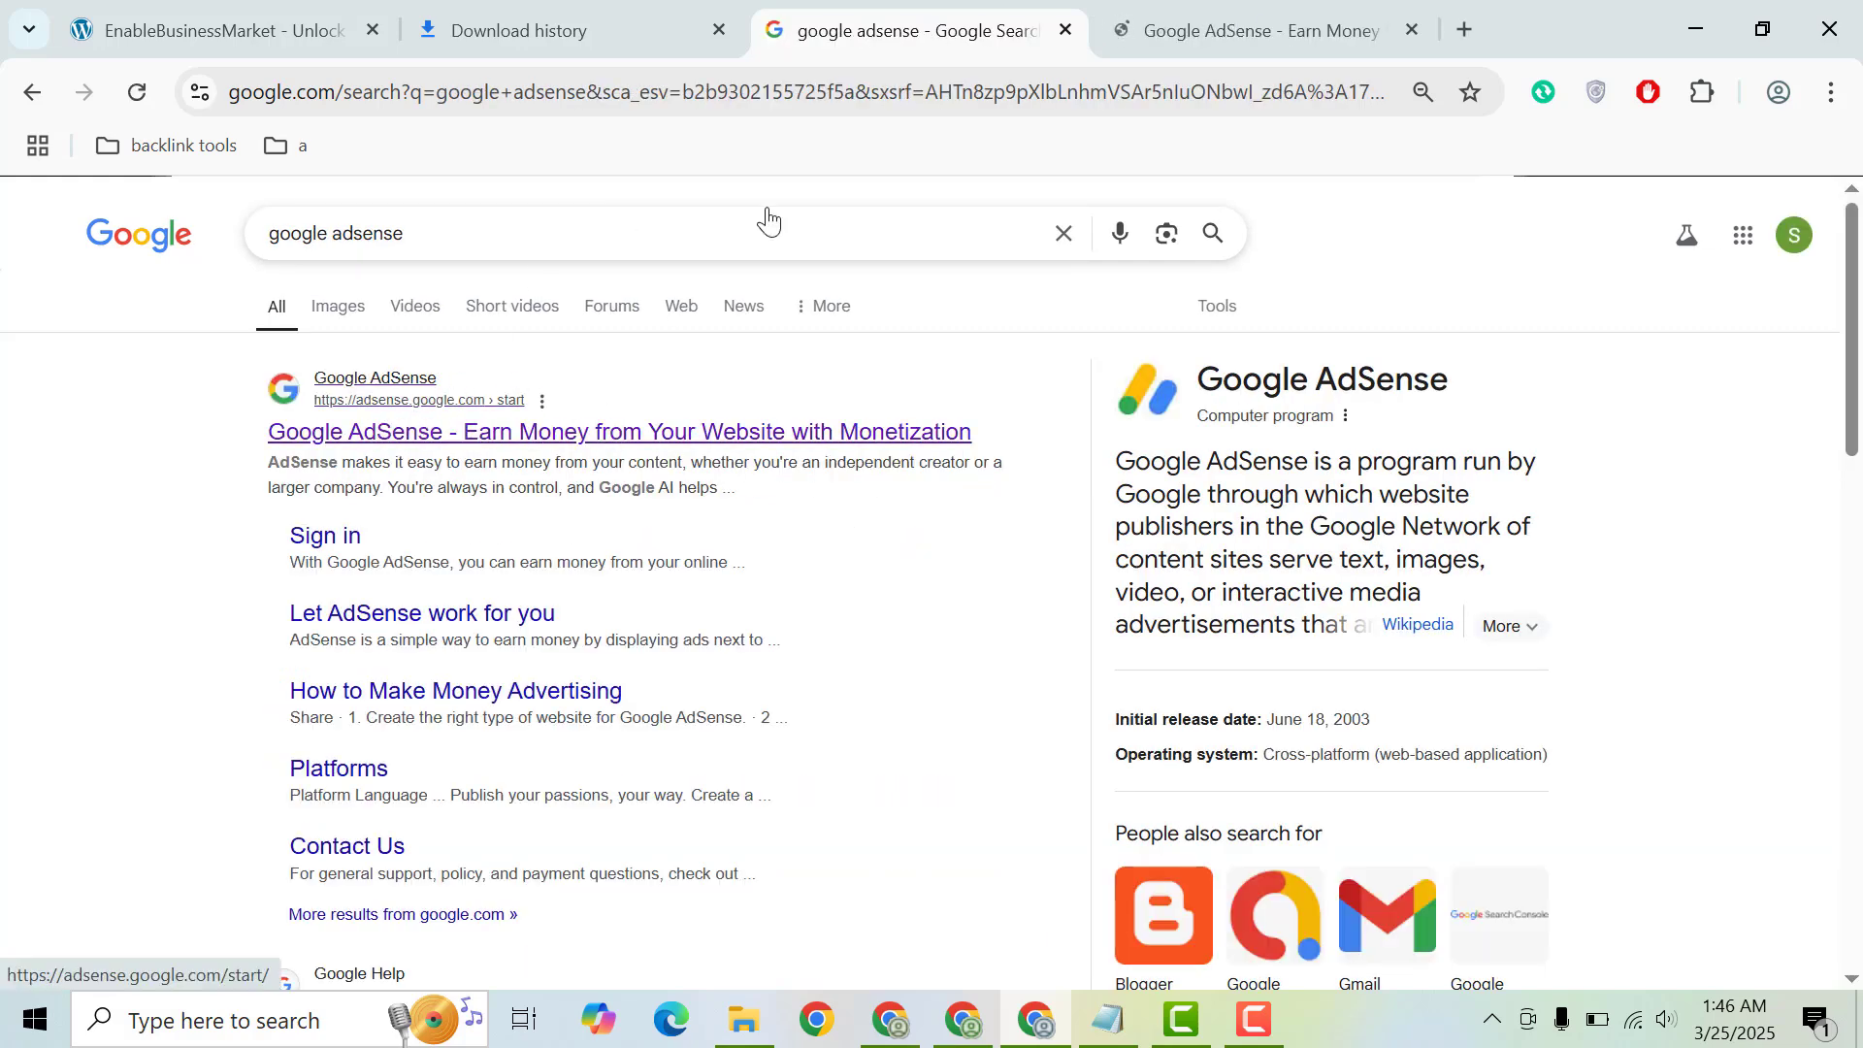
pyautogui.click(1214, 29)
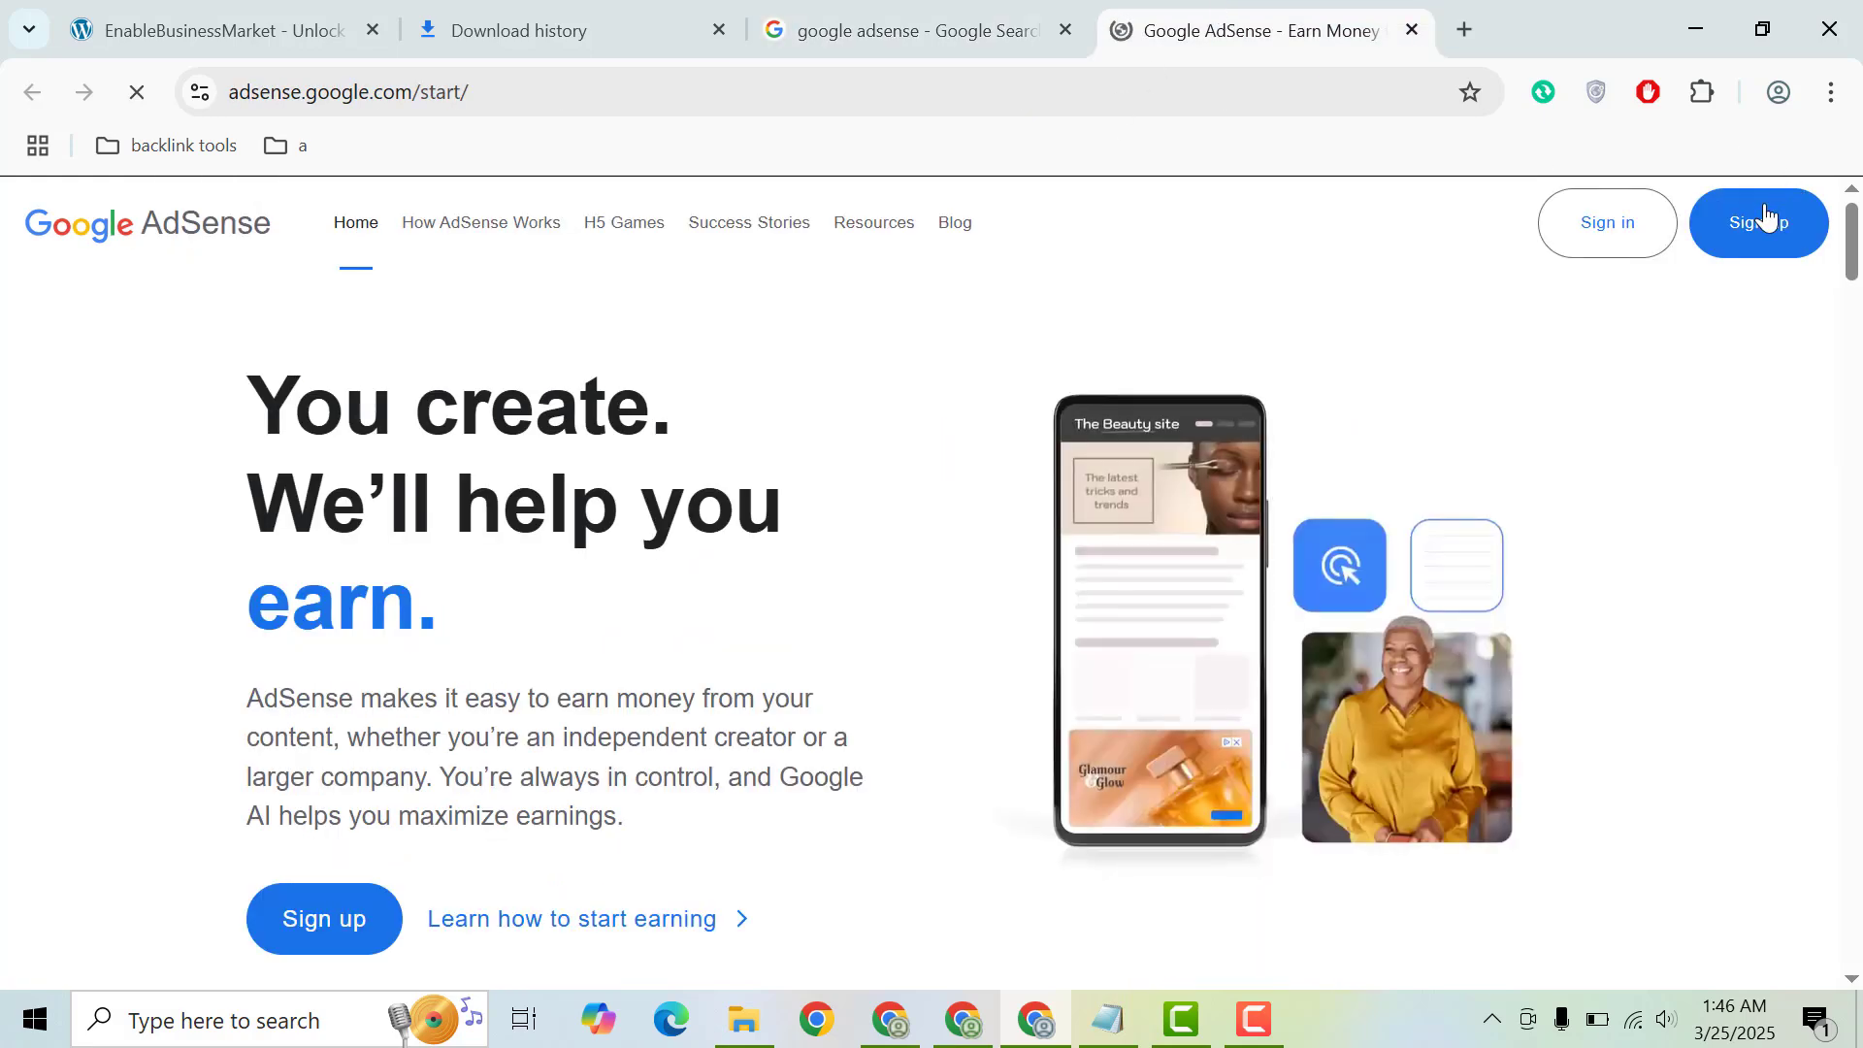
pyautogui.click(1742, 227)
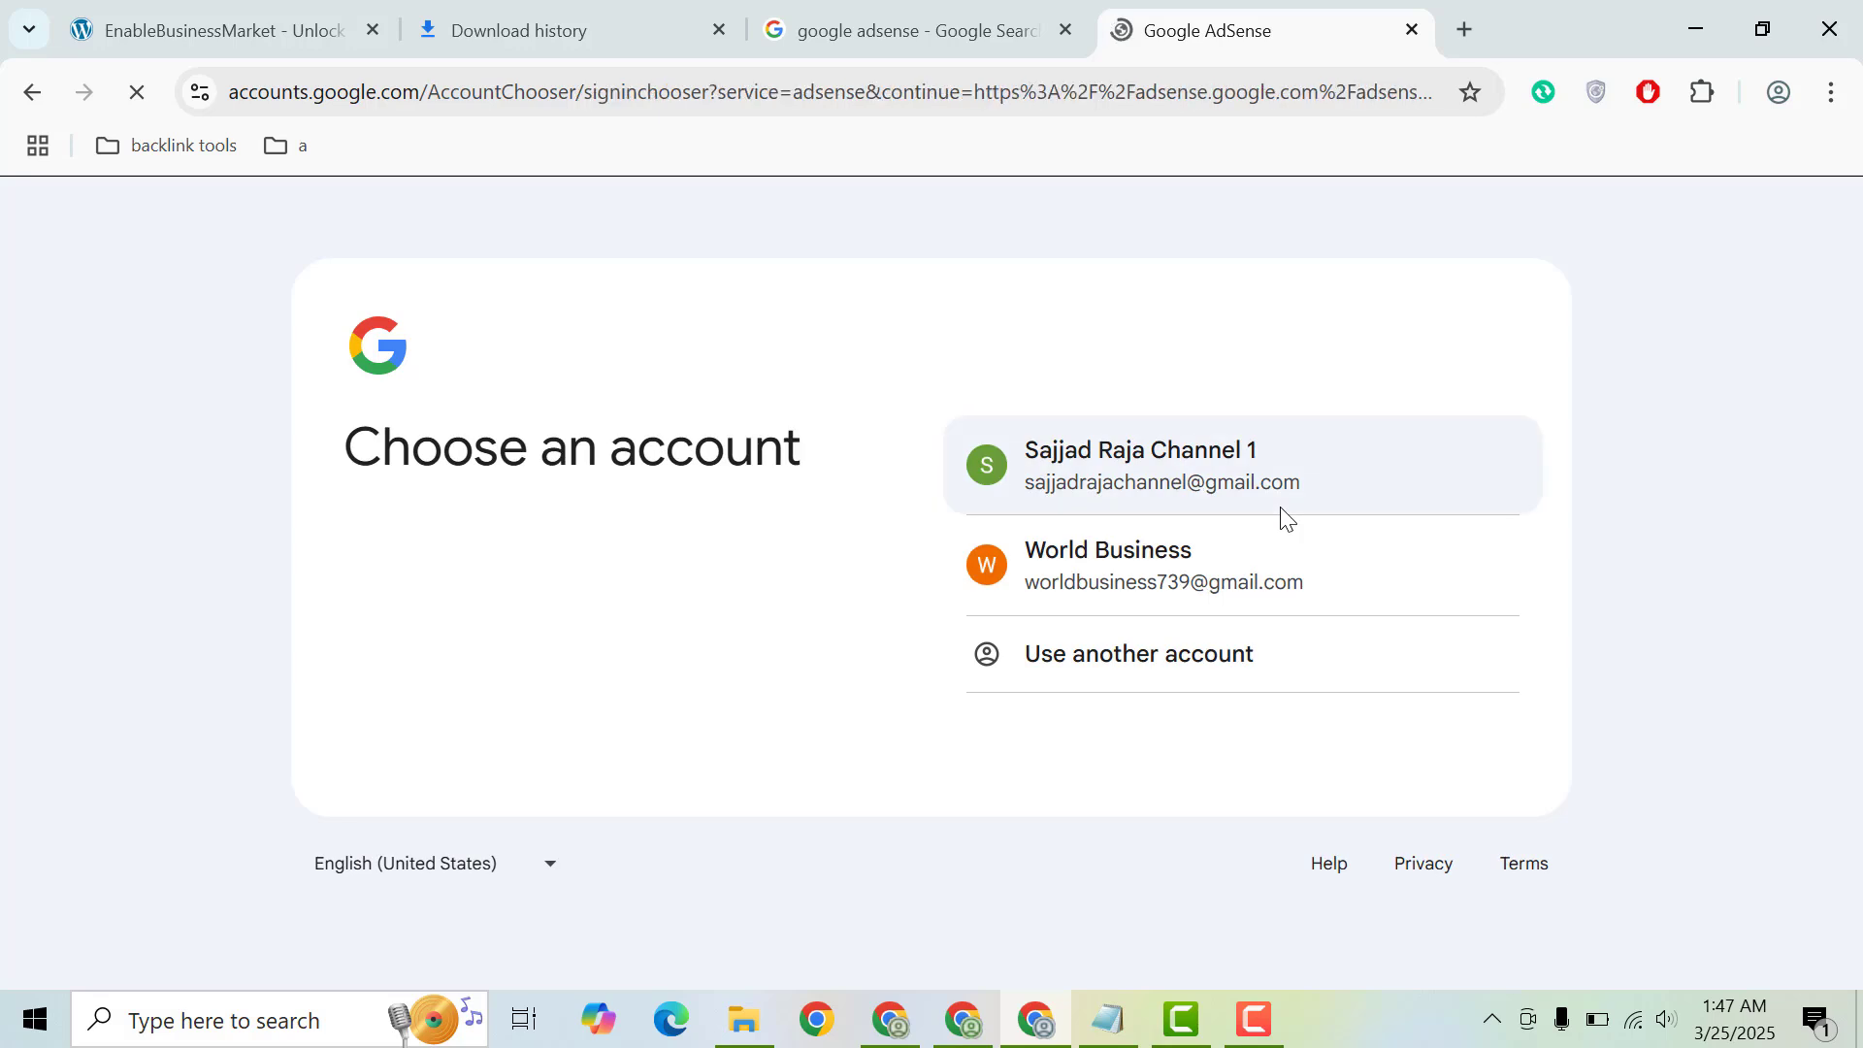
pyautogui.click(1219, 471)
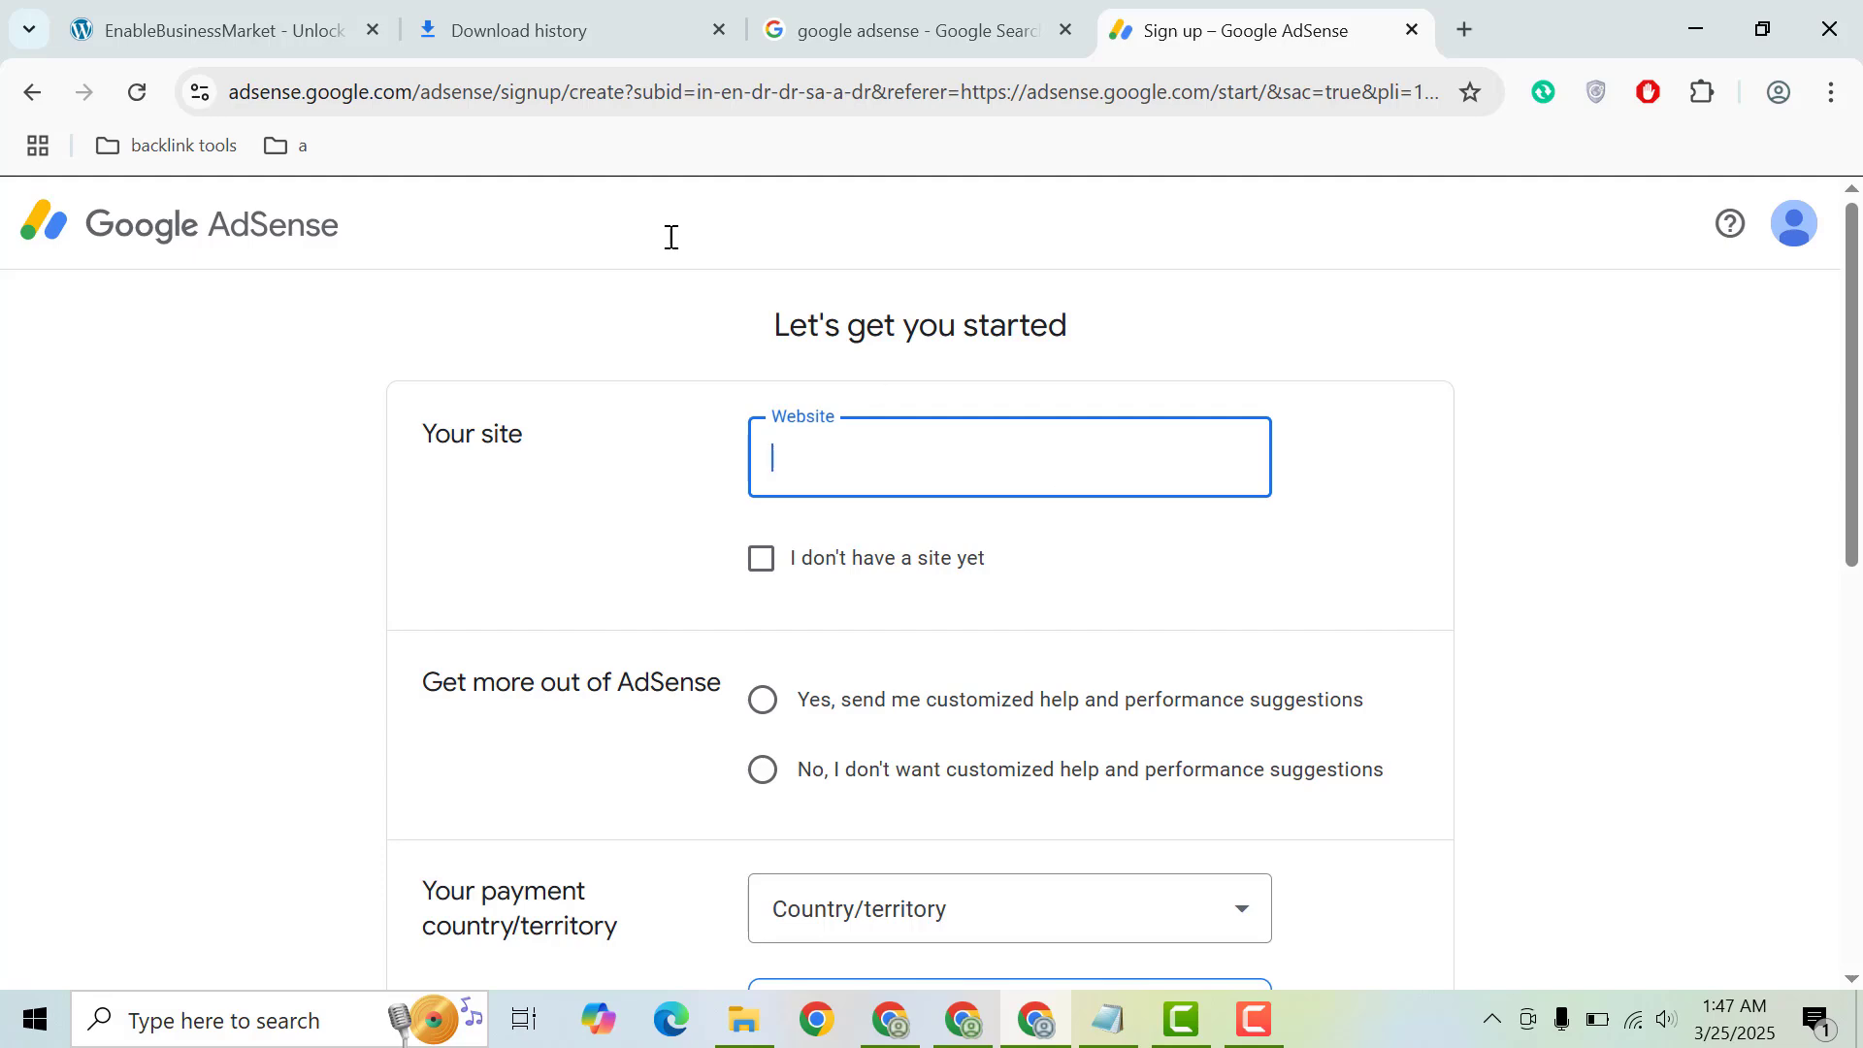
pyautogui.click(293, 35)
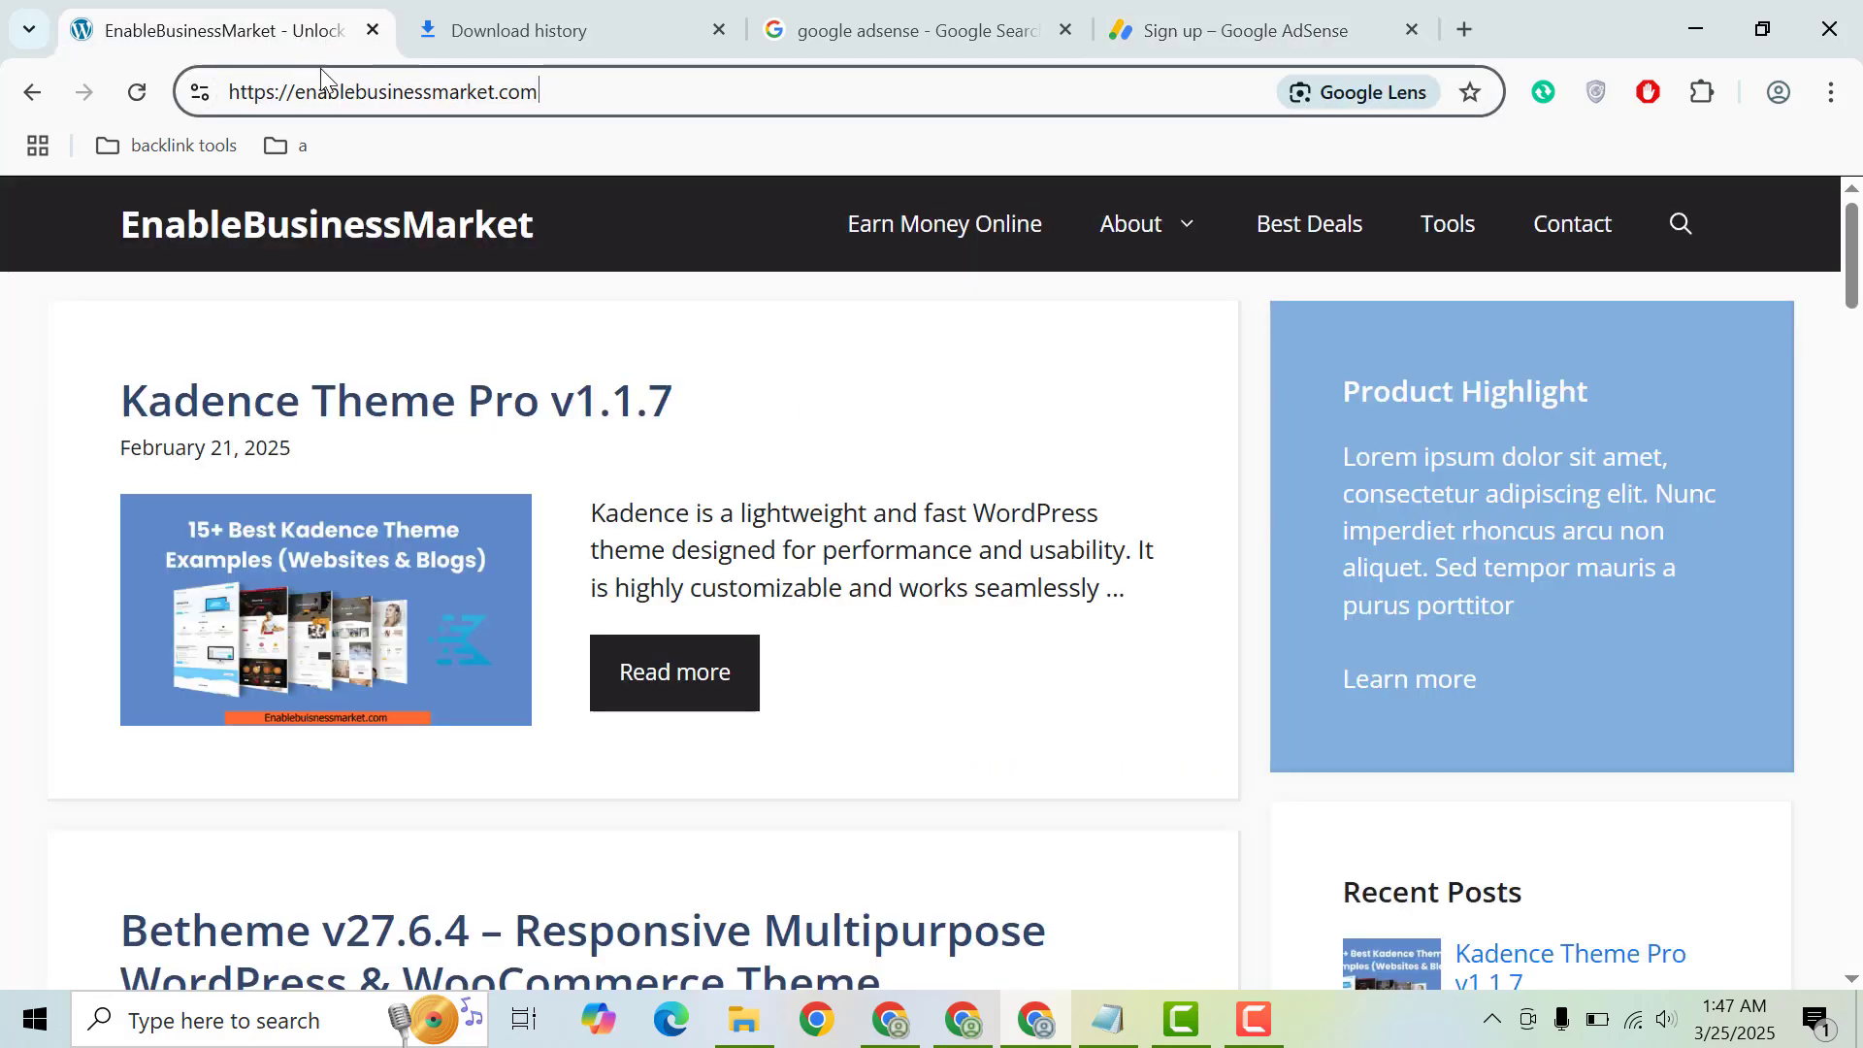
pyautogui.click(338, 92)
pyautogui.hotkey('ctrl', 'c')
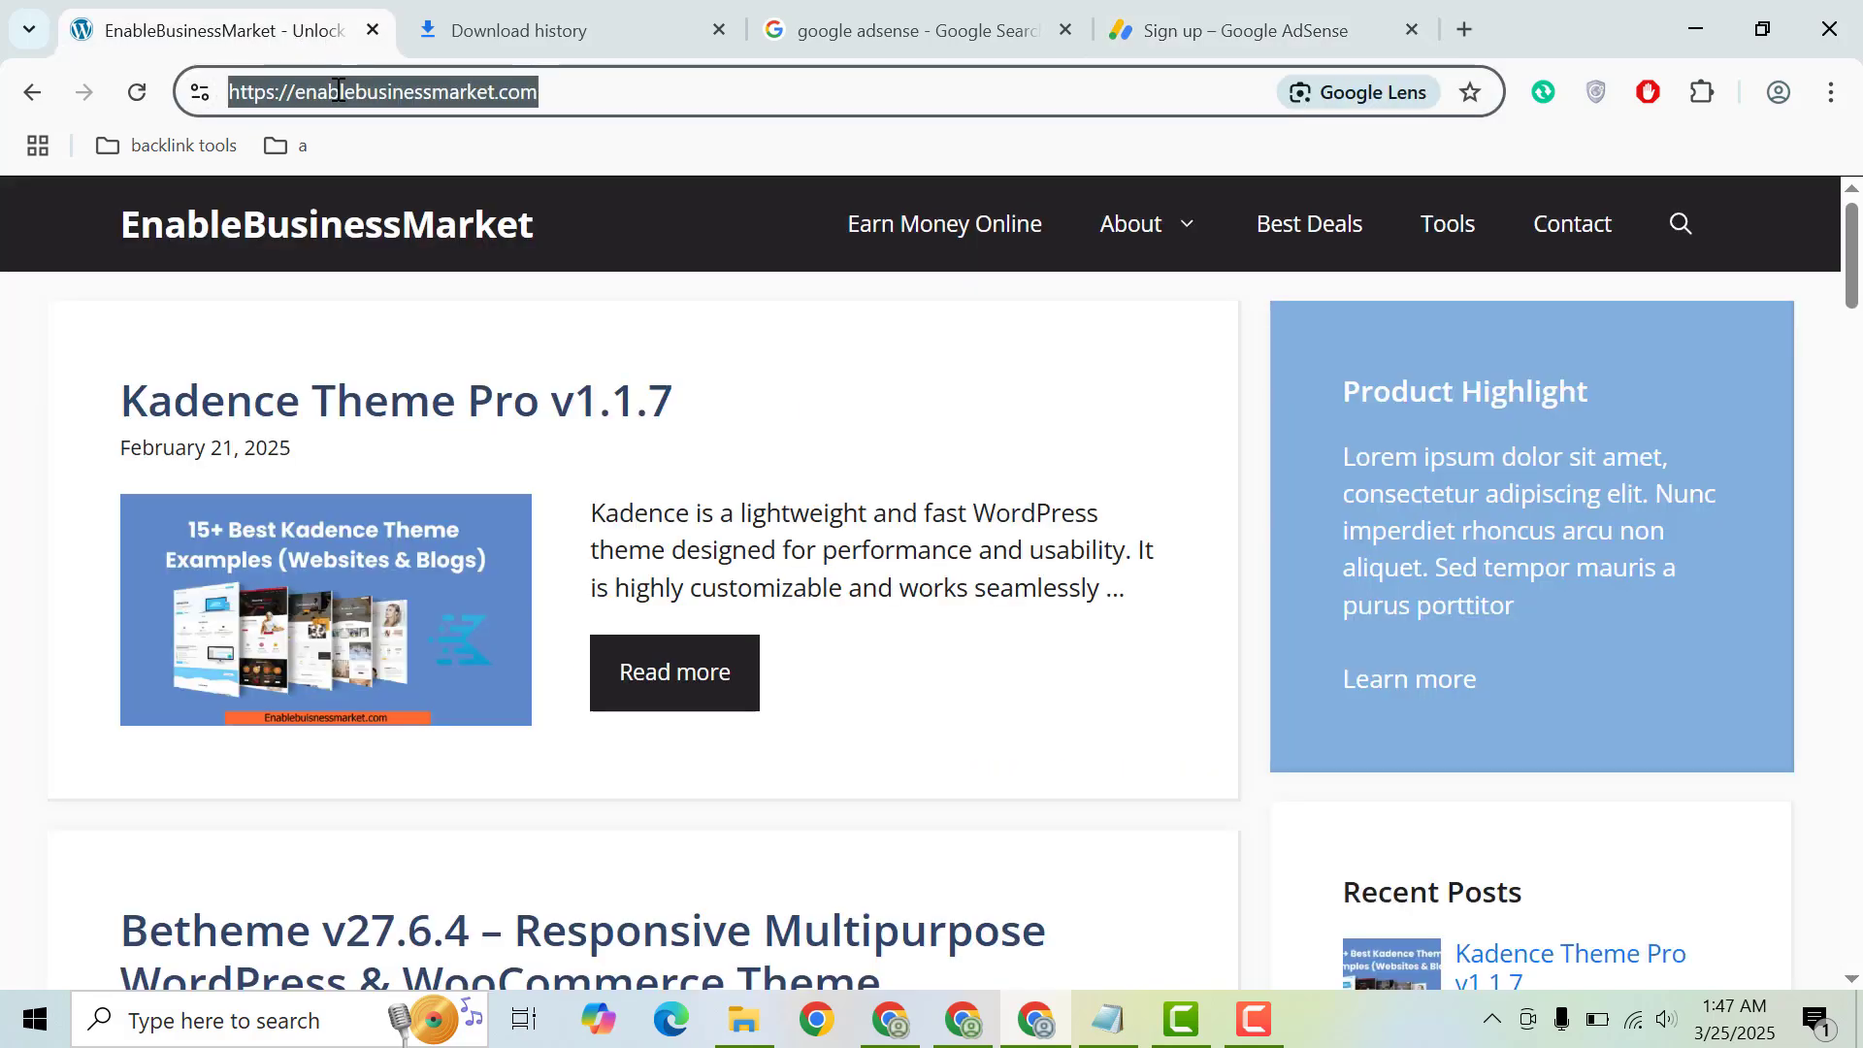
pyautogui.click(1245, 10)
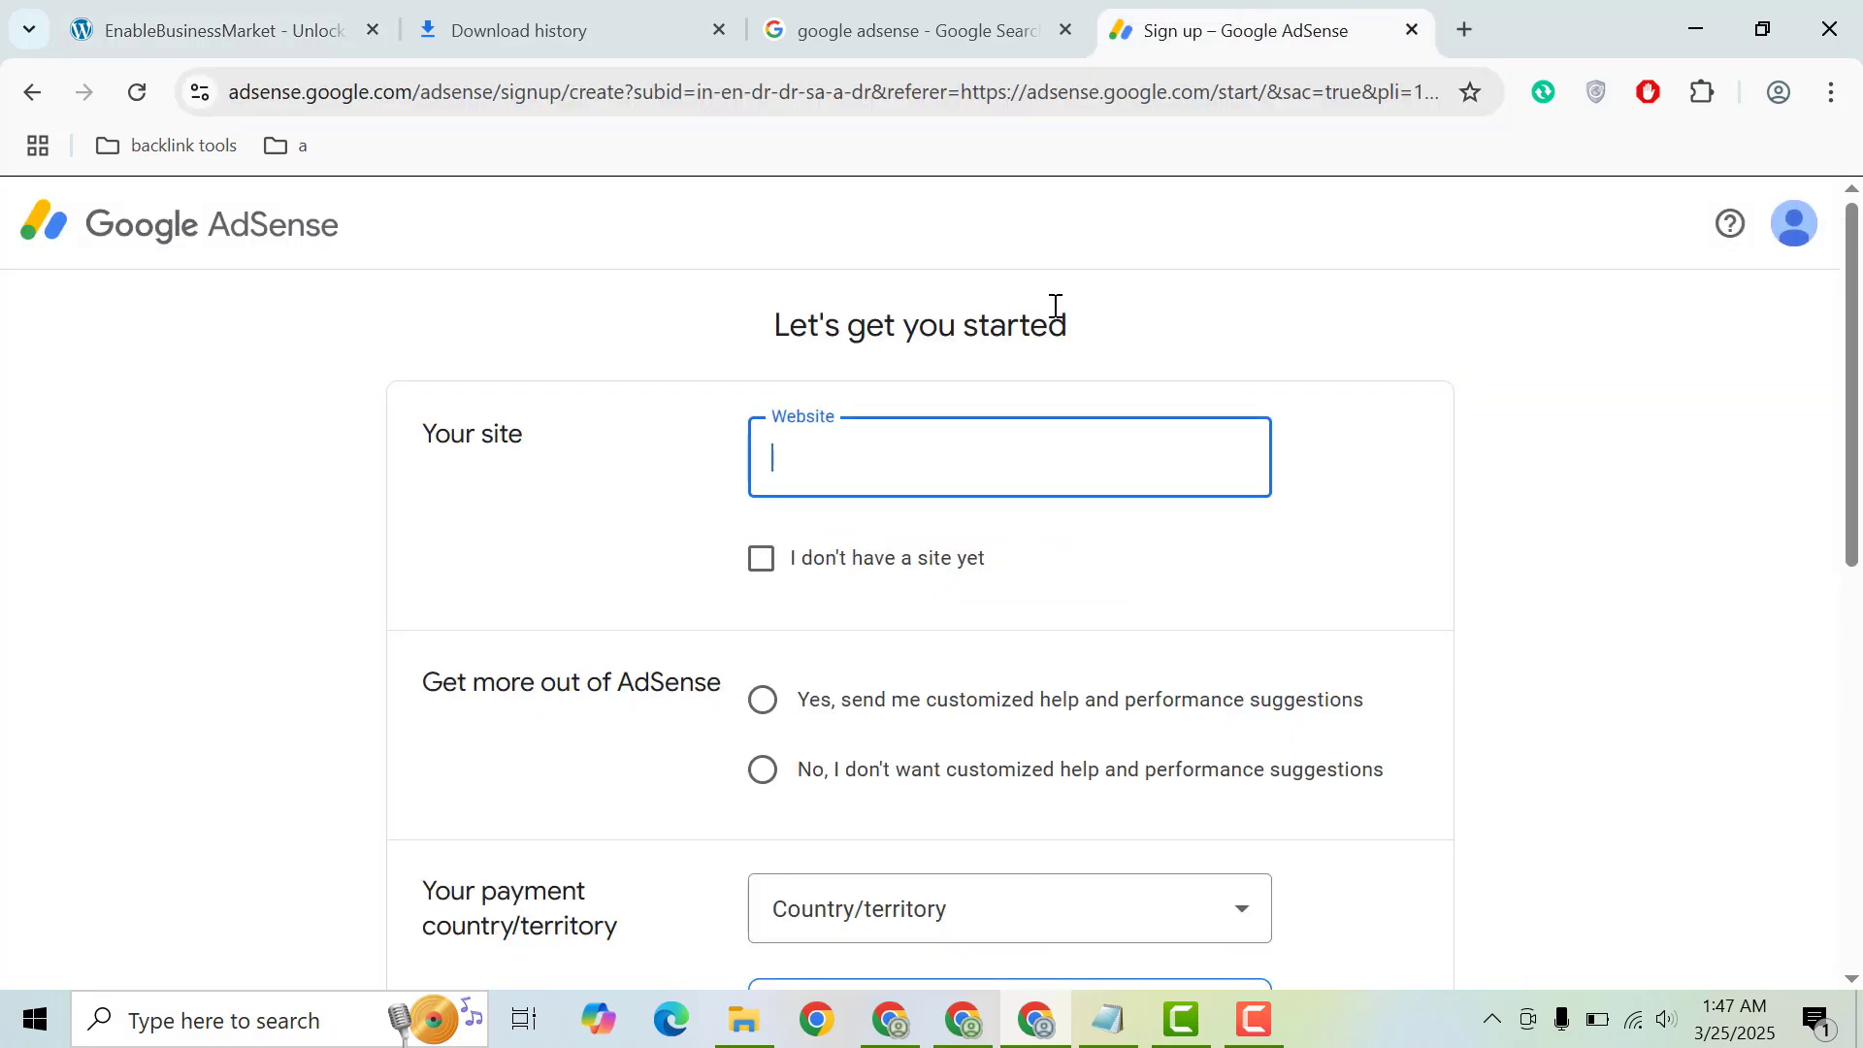
pyautogui.hotkey('ctrl', 'v')
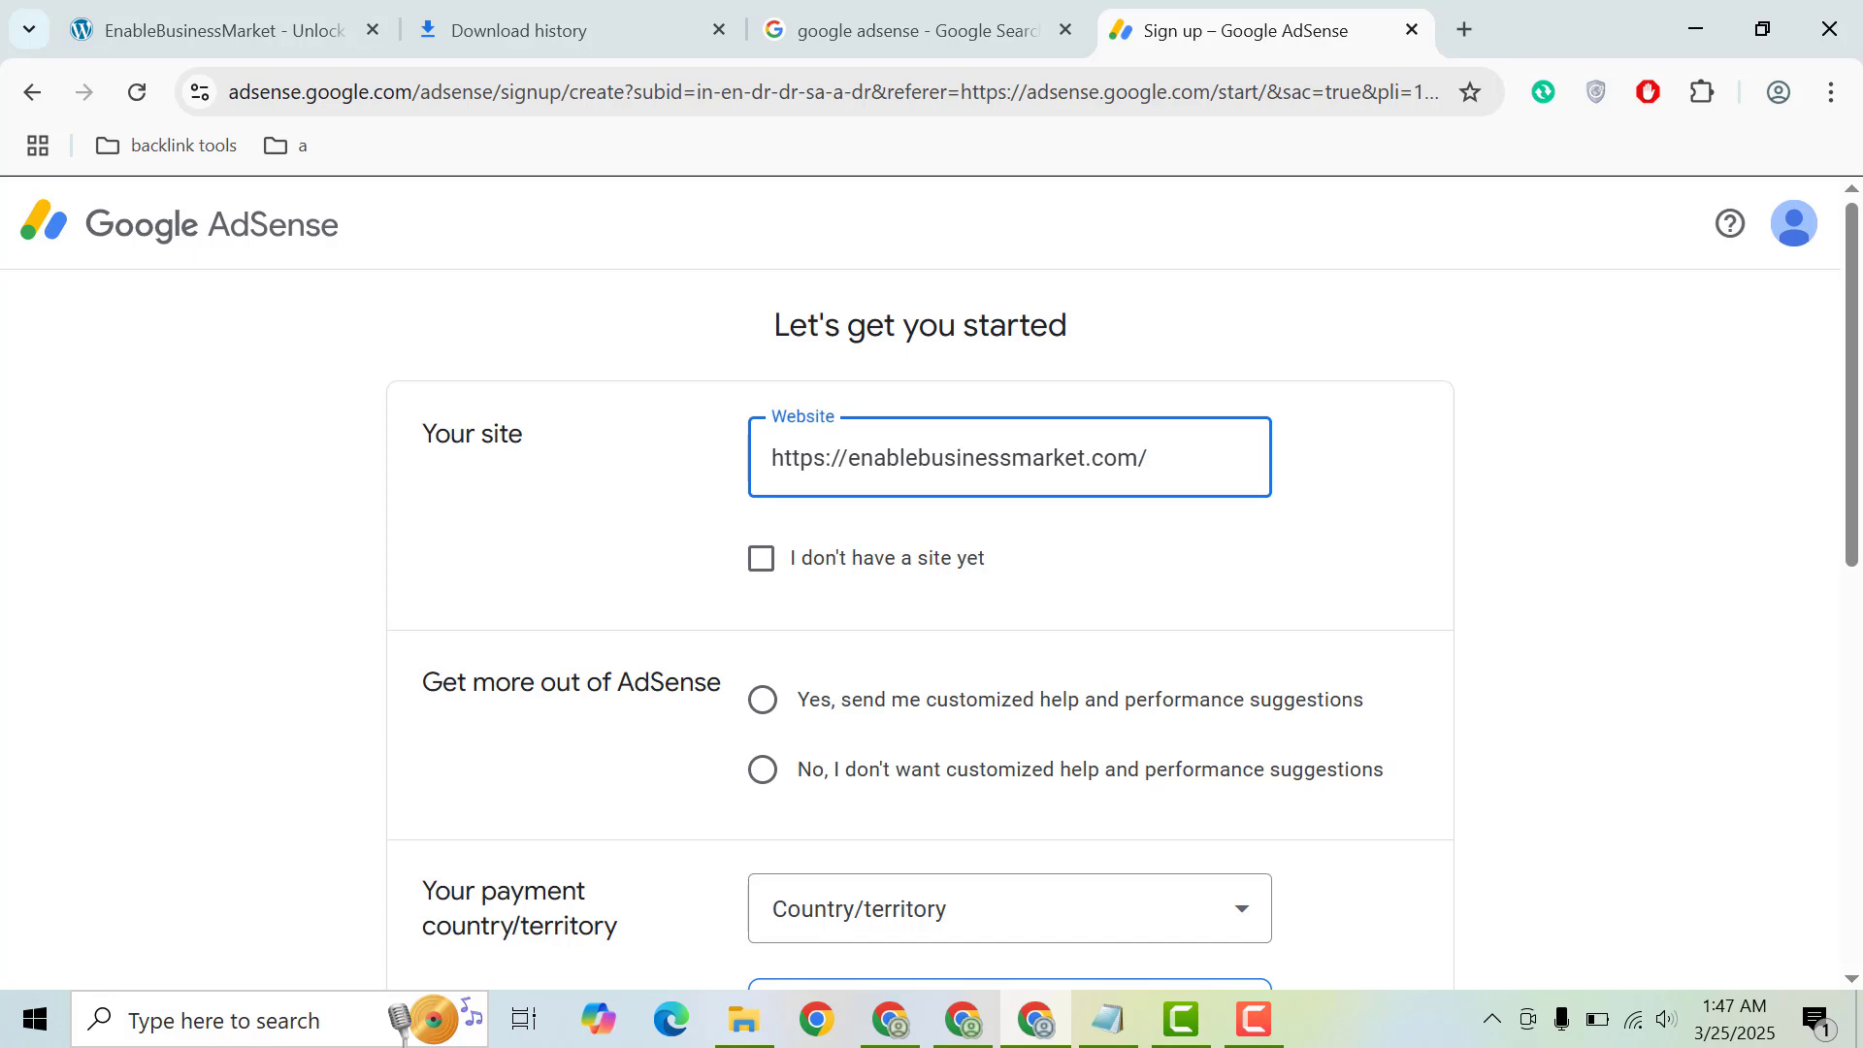
# Decline customized help and performance suggestions and set the payment country/territory to Pakistan
pyautogui.scroll(-2, 1228, 495)
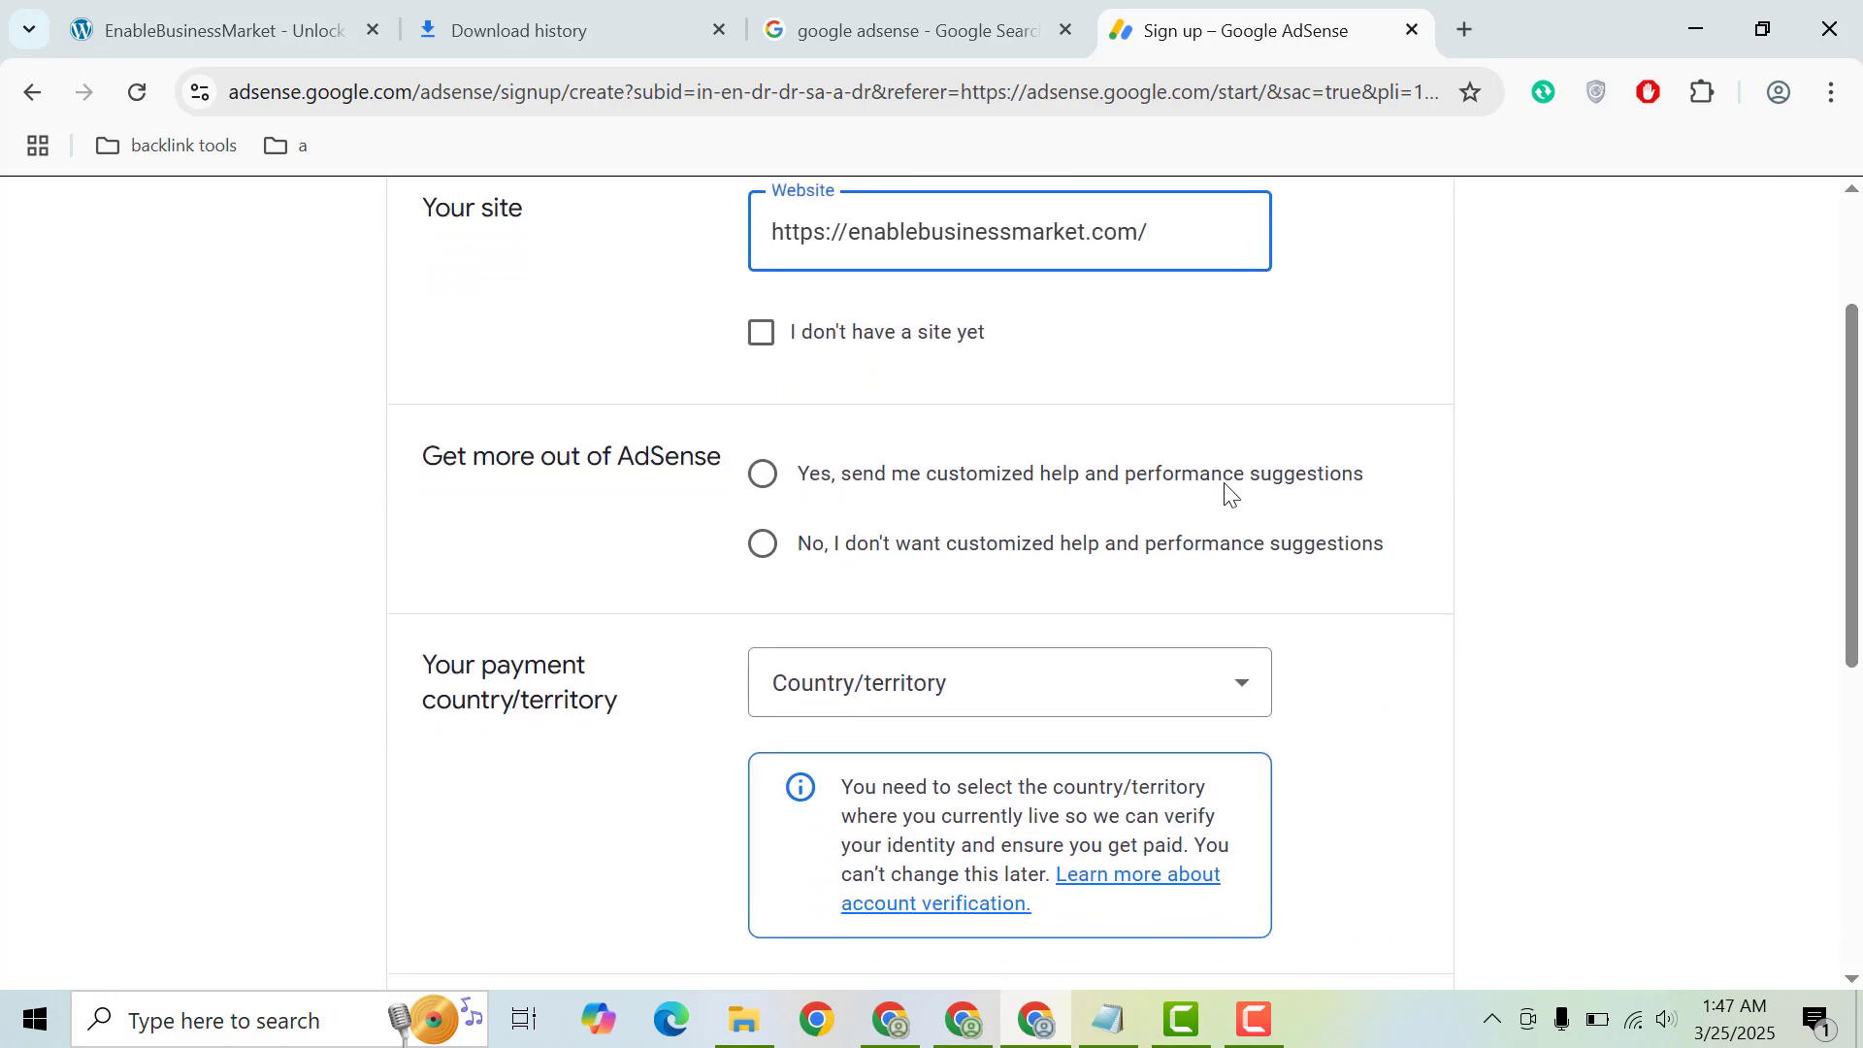
pyautogui.click(793, 548)
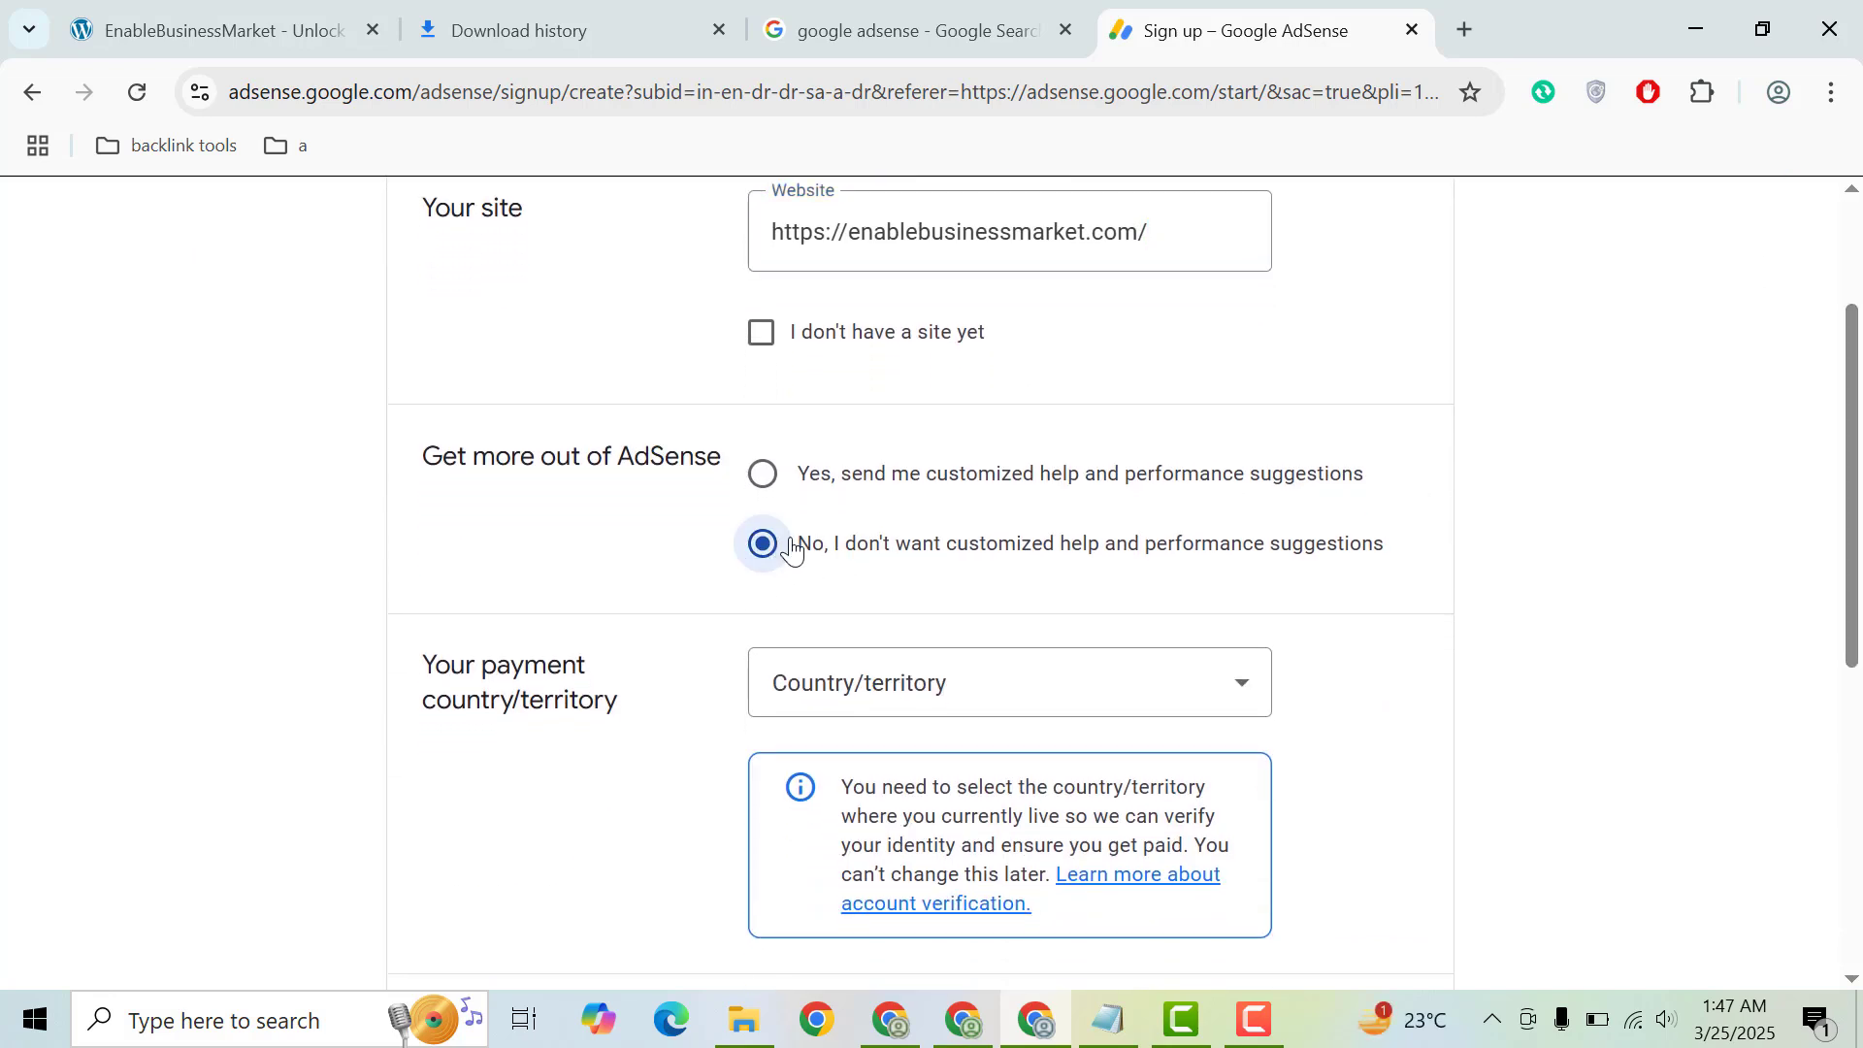
pyautogui.click(1015, 679)
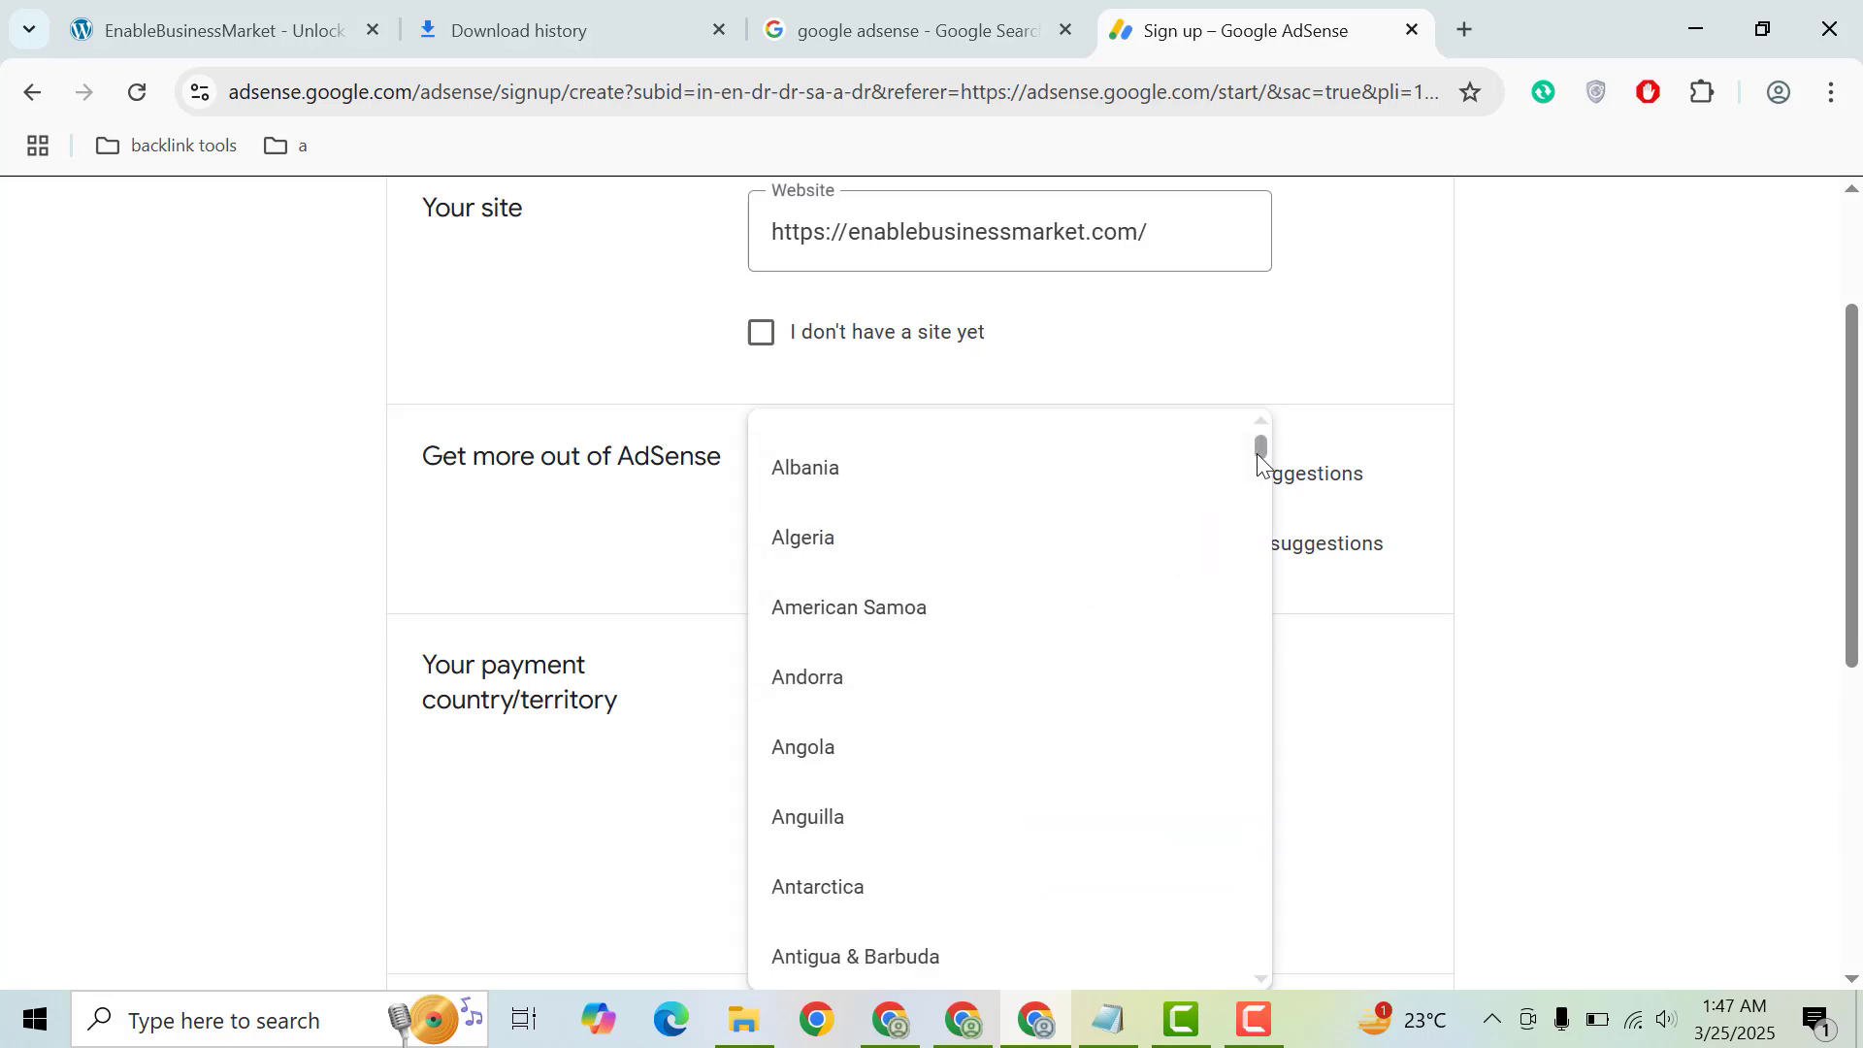
pyautogui.moveTo(1259, 460); pyautogui.dragTo(1232, 802)
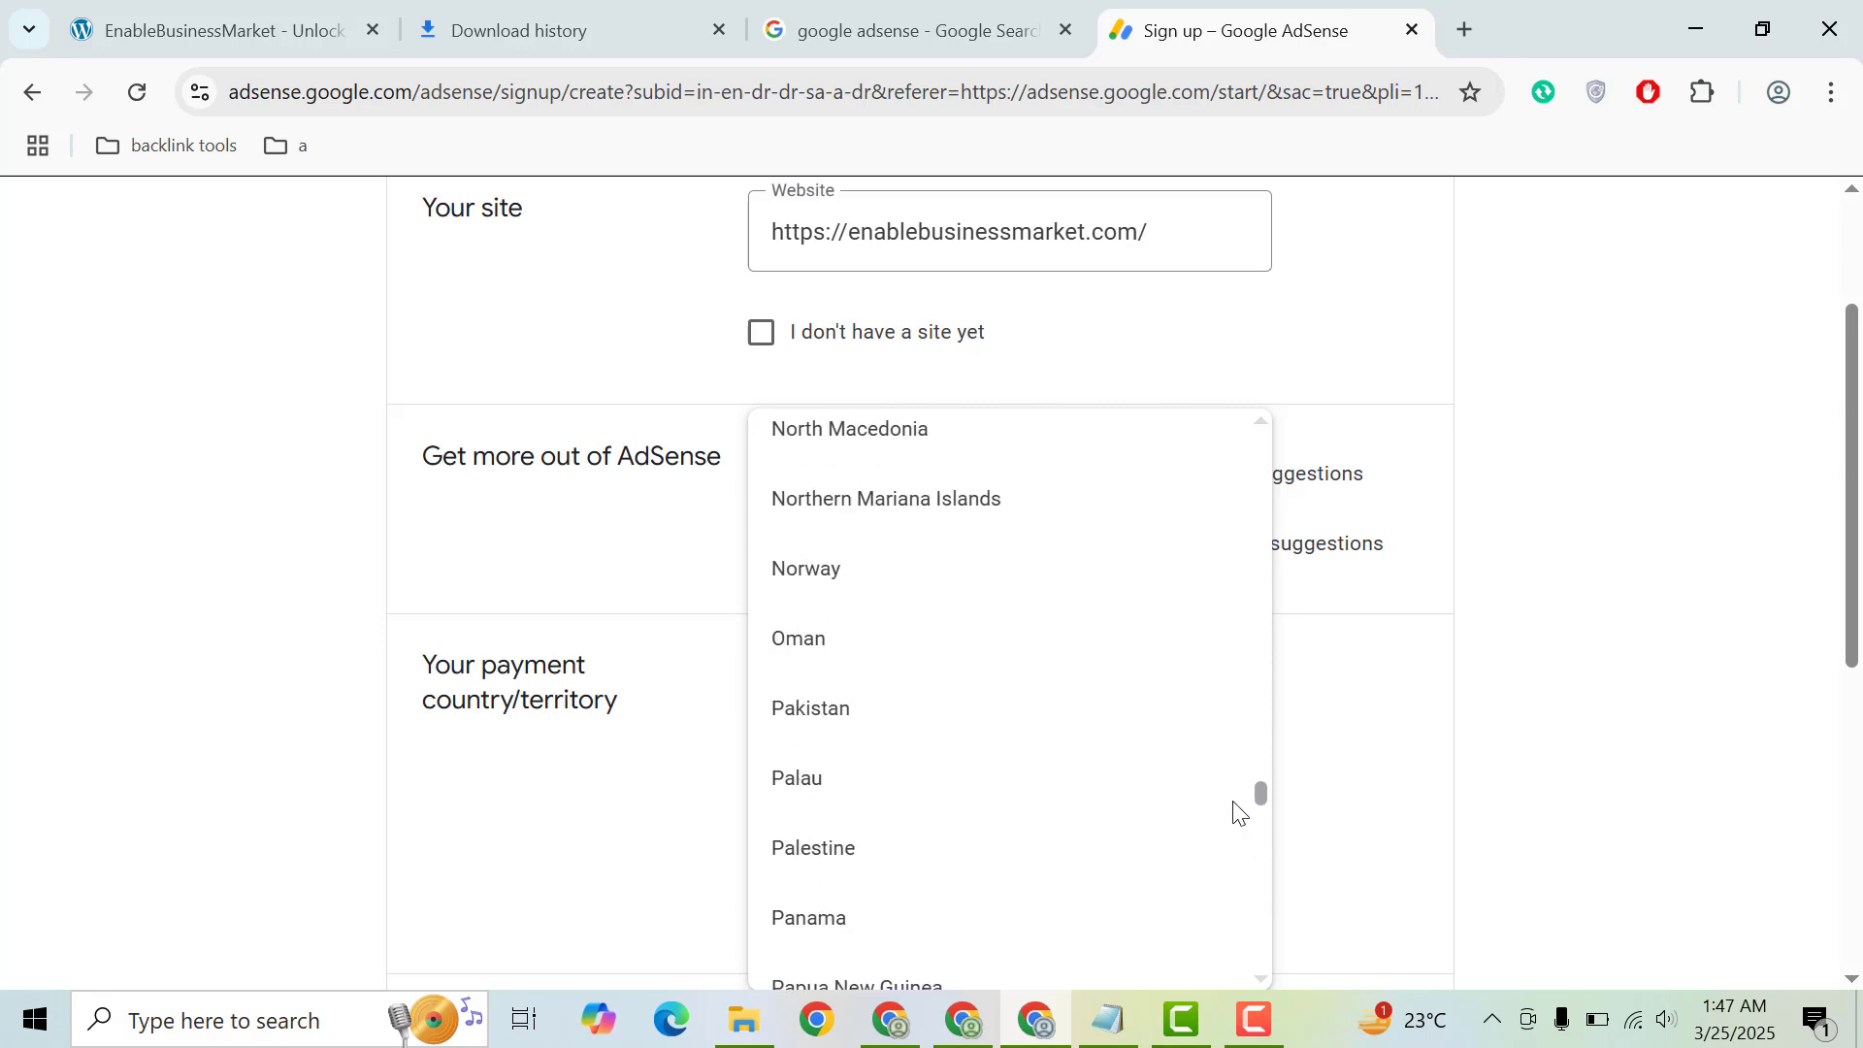
pyautogui.click(971, 718)
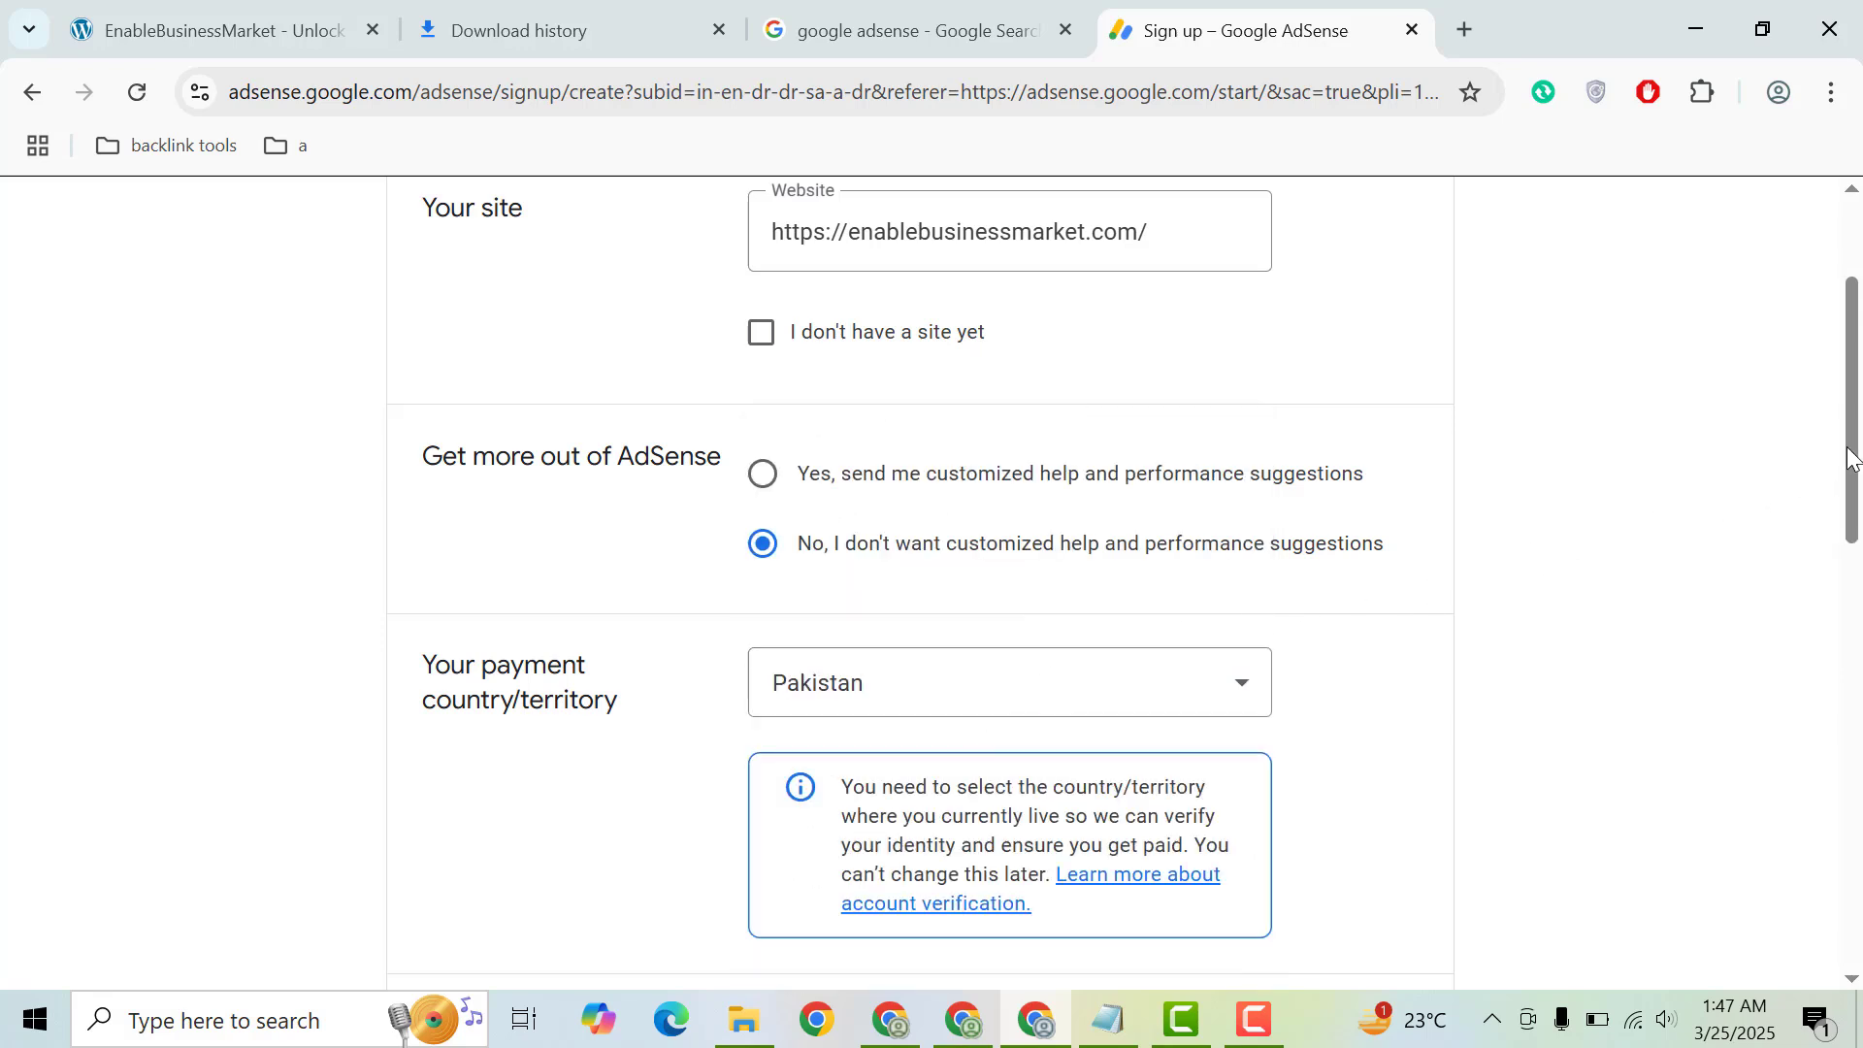
# Go through the AdSense terms of service to the end and submit the sign-up to start using AdSense
pyautogui.moveTo(1858, 448); pyautogui.dragTo(1858, 694)
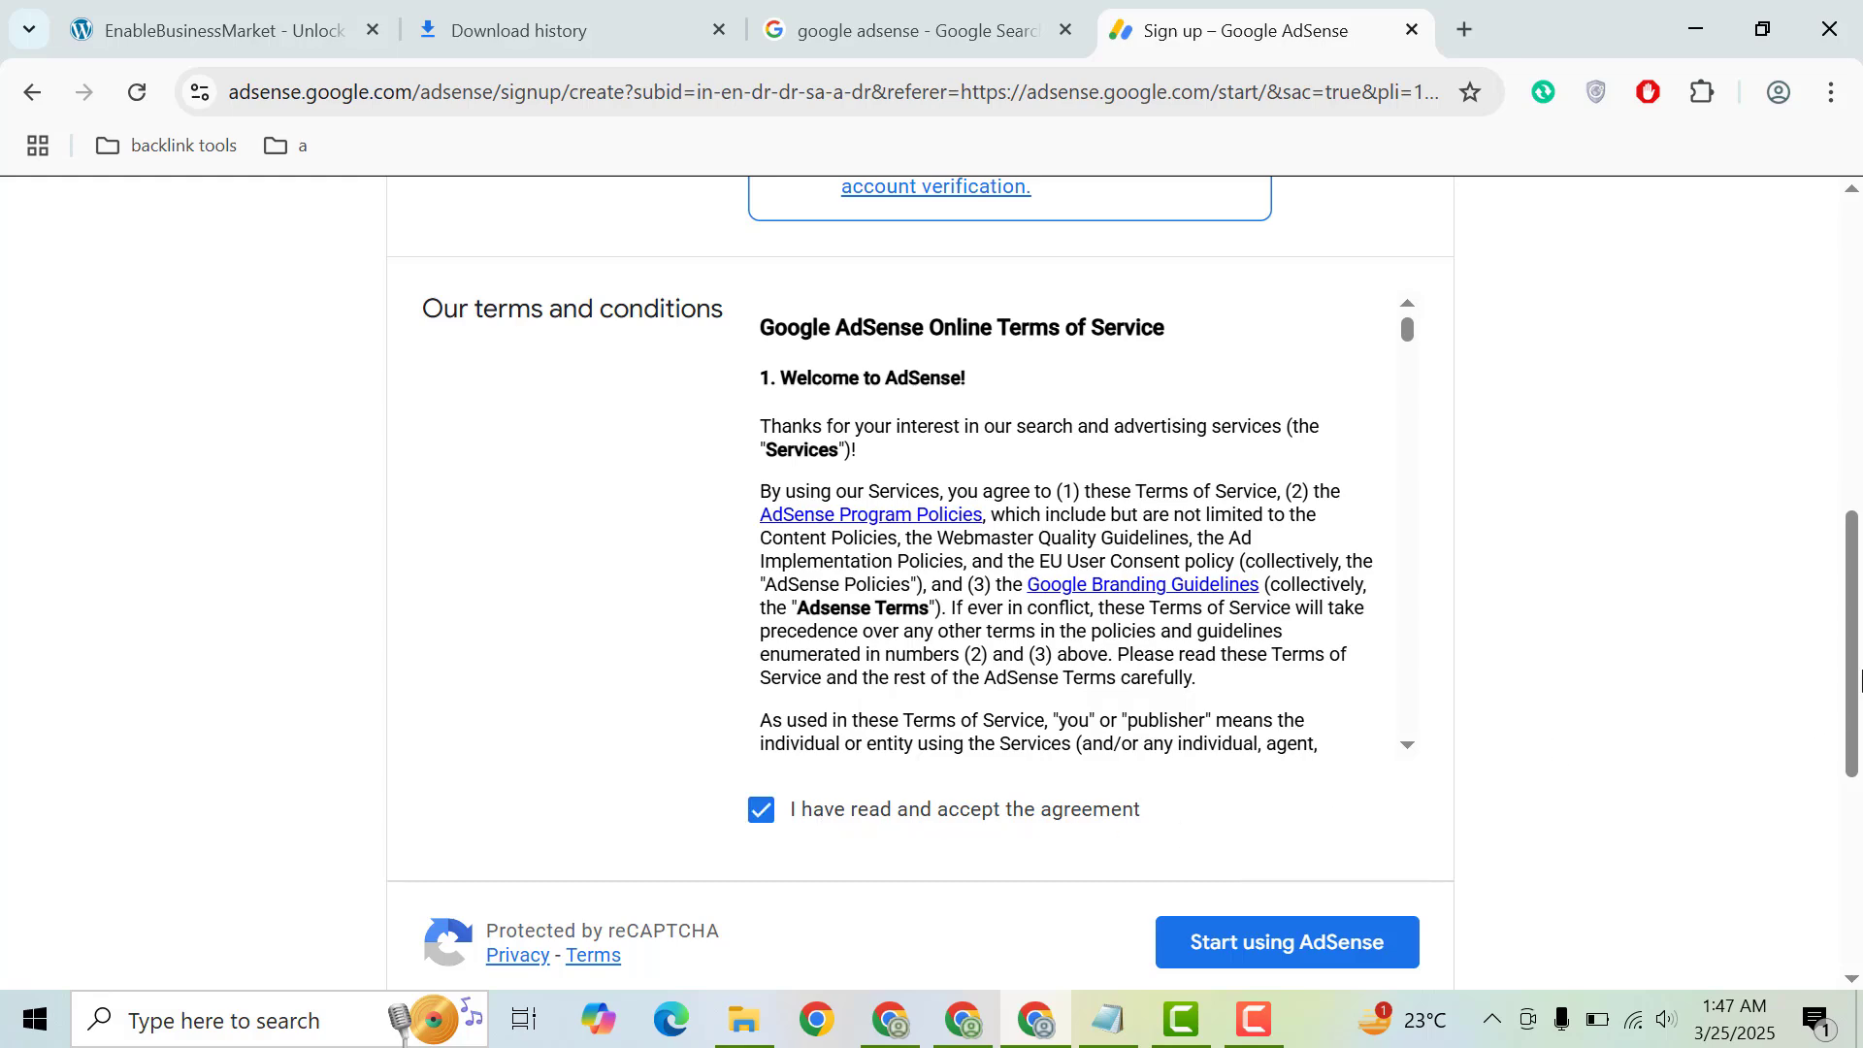
pyautogui.moveTo(1858, 679)
pyautogui.mouseDown()
pyautogui.moveTo(1854, 734)
pyautogui.moveTo(1846, 690)
pyautogui.mouseUp()
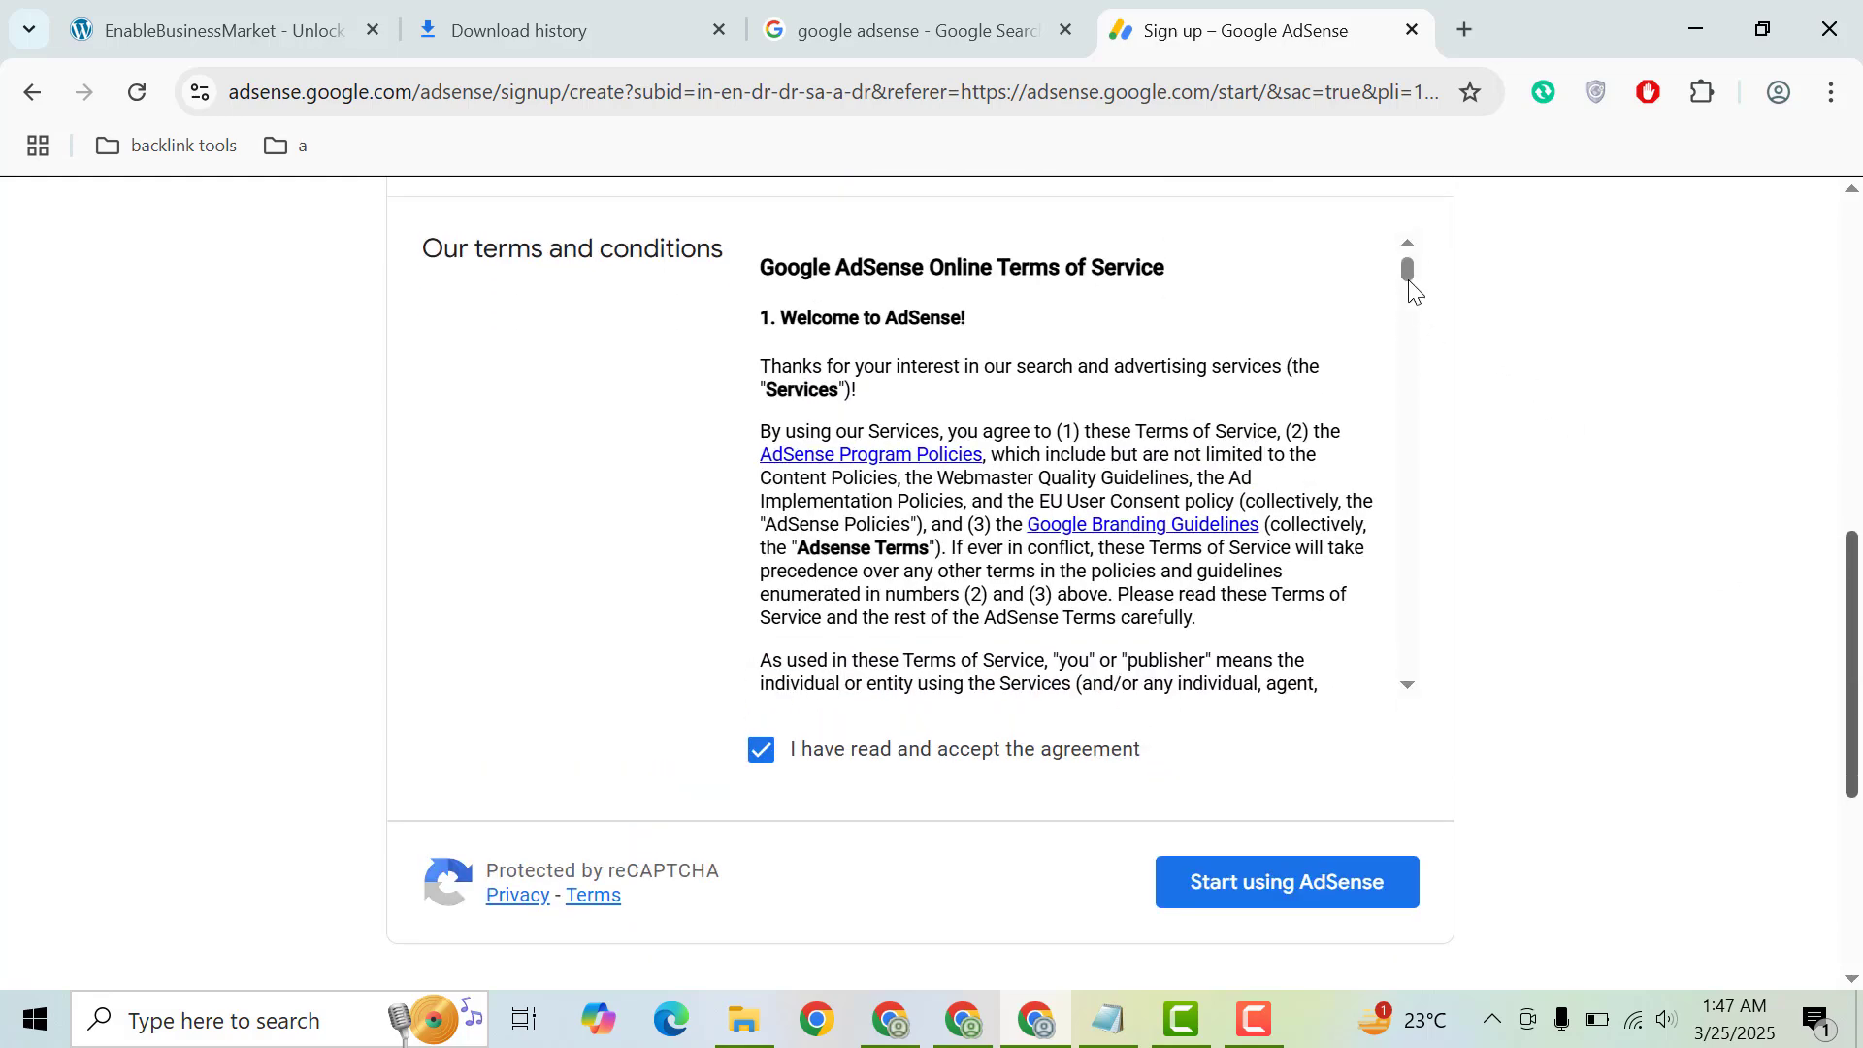
pyautogui.moveTo(1409, 277); pyautogui.dragTo(1432, 698)
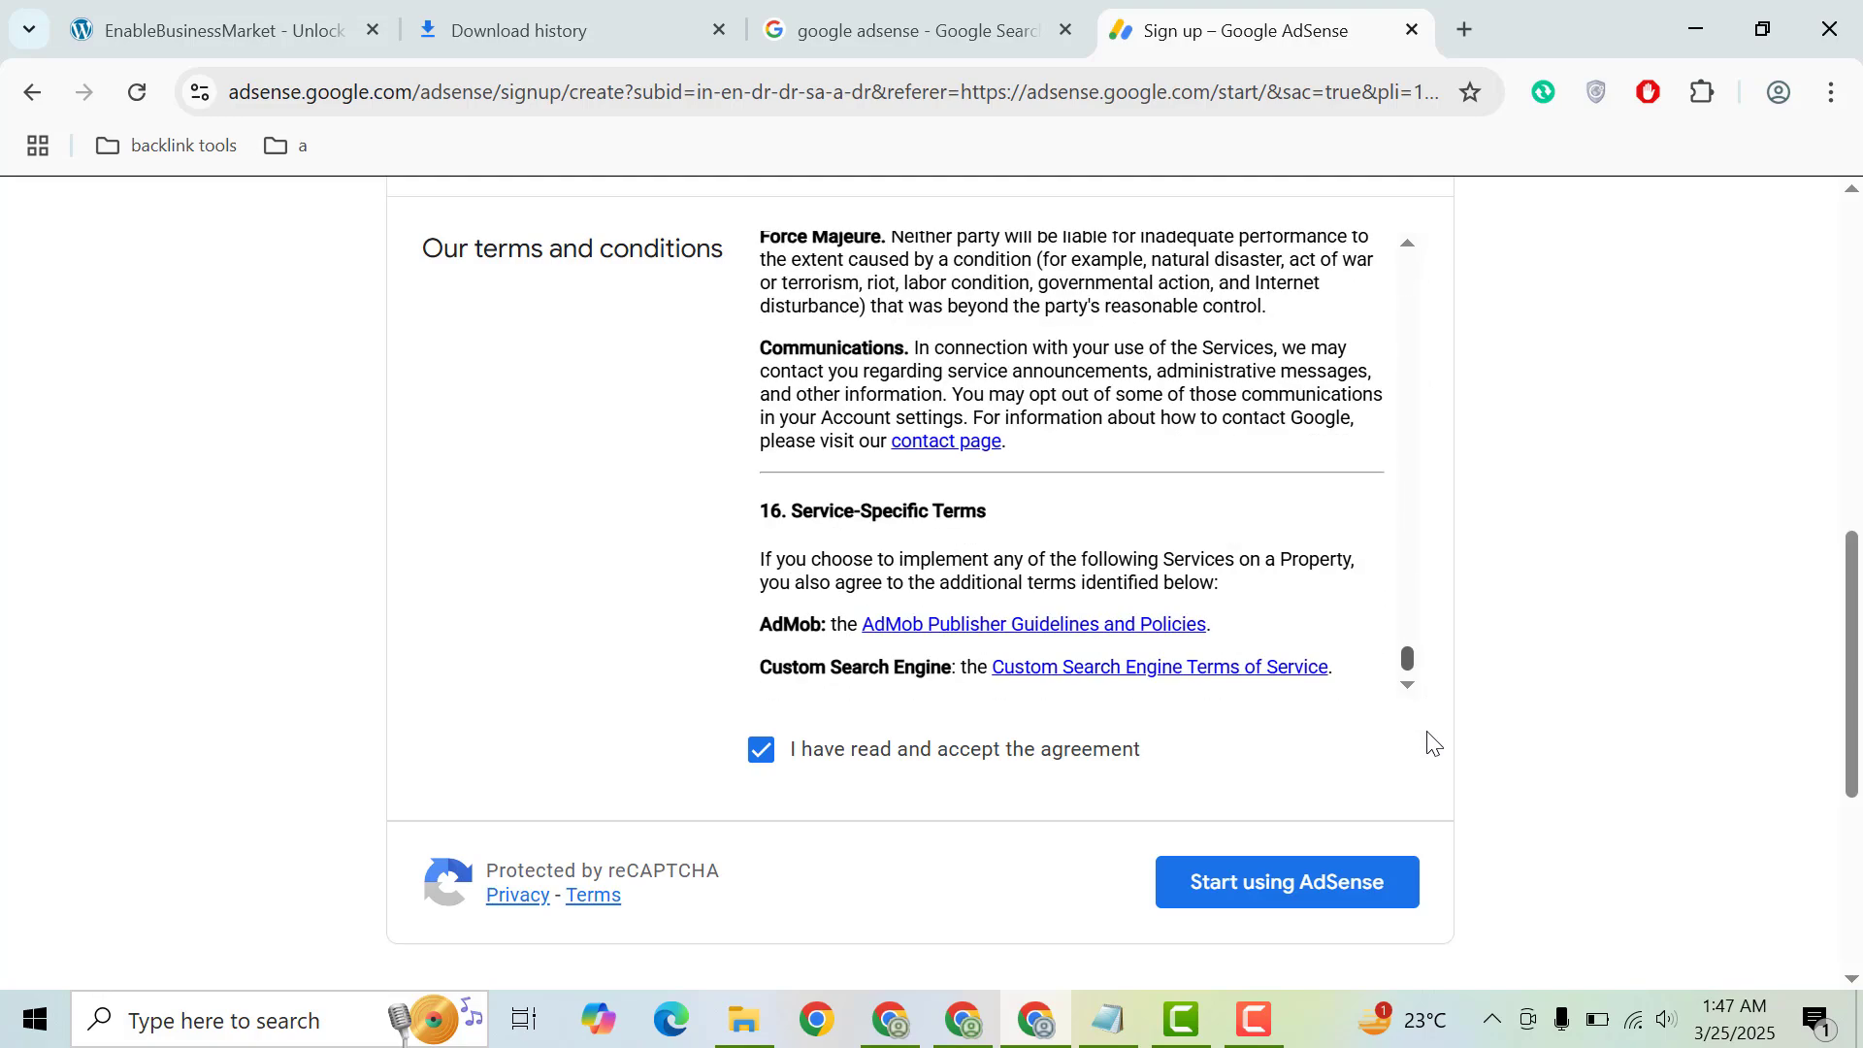
pyautogui.click(1261, 890)
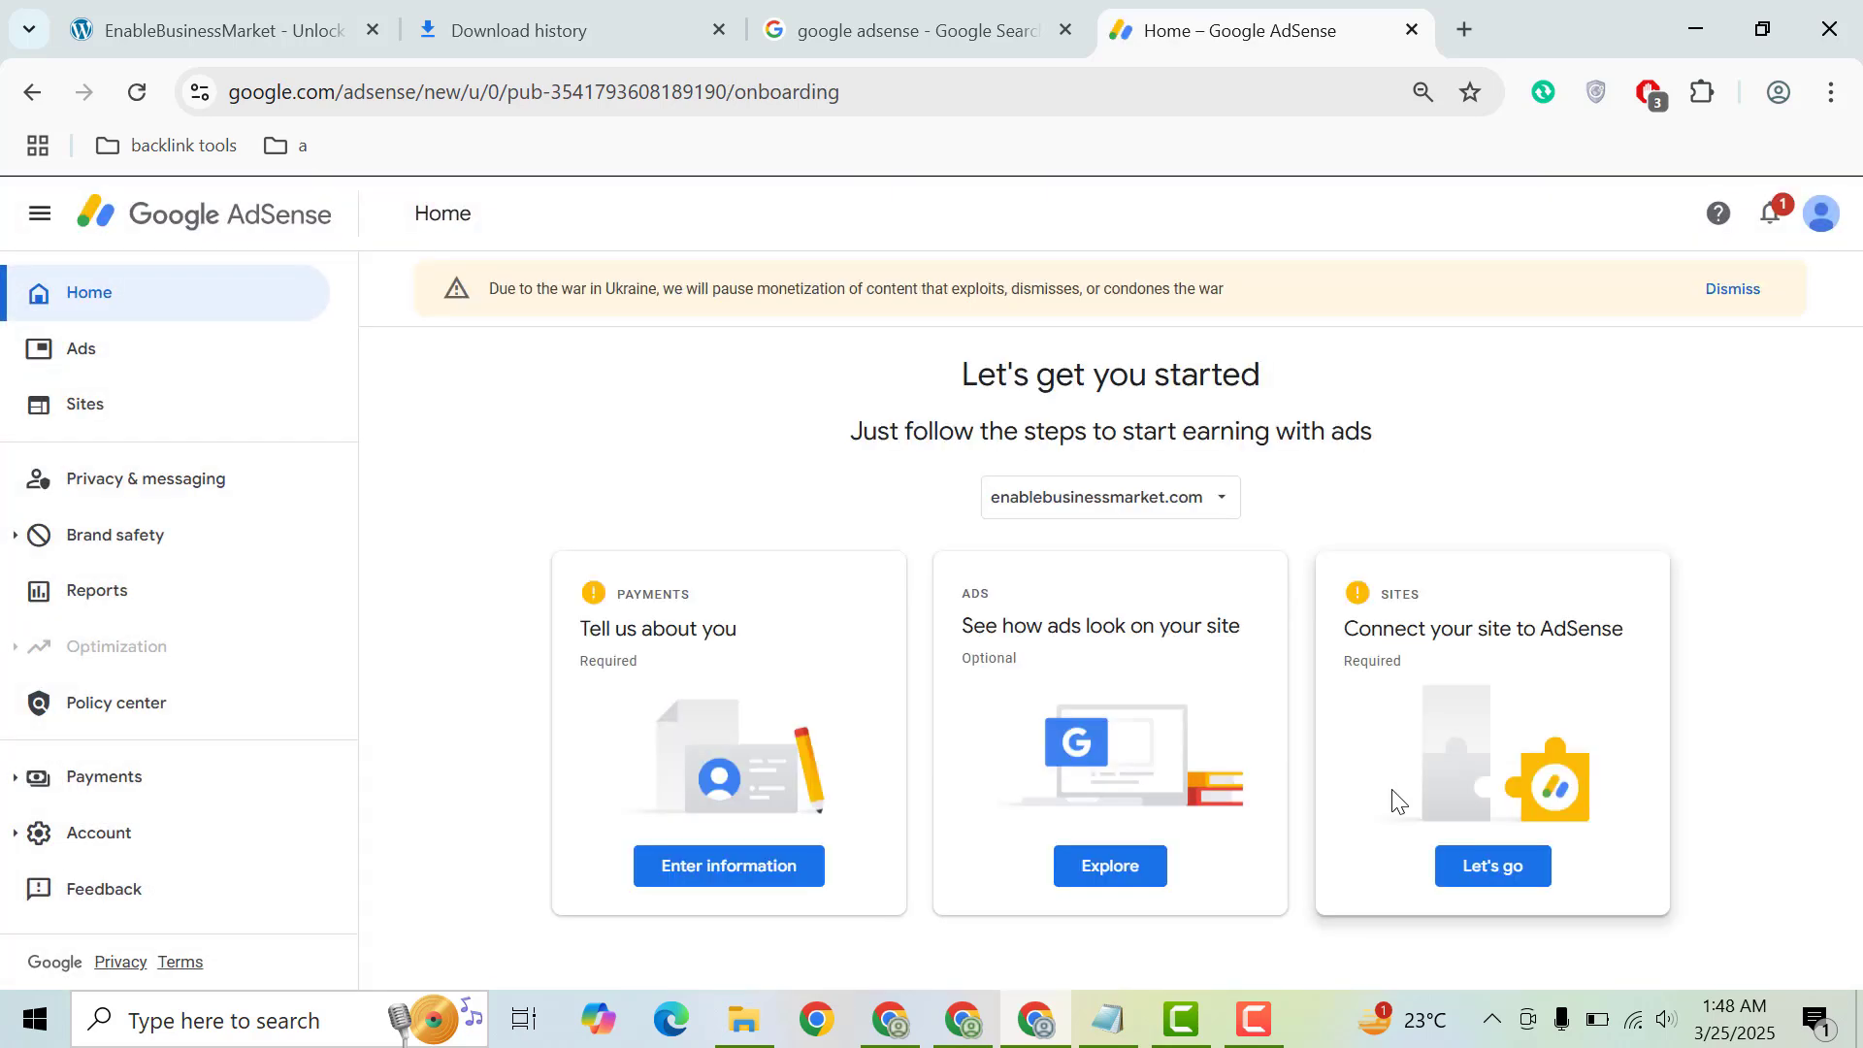
# Fill in and submit the payments customer information with the address, city and postal code, declining to save the address in the browser
pyautogui.click(728, 865)
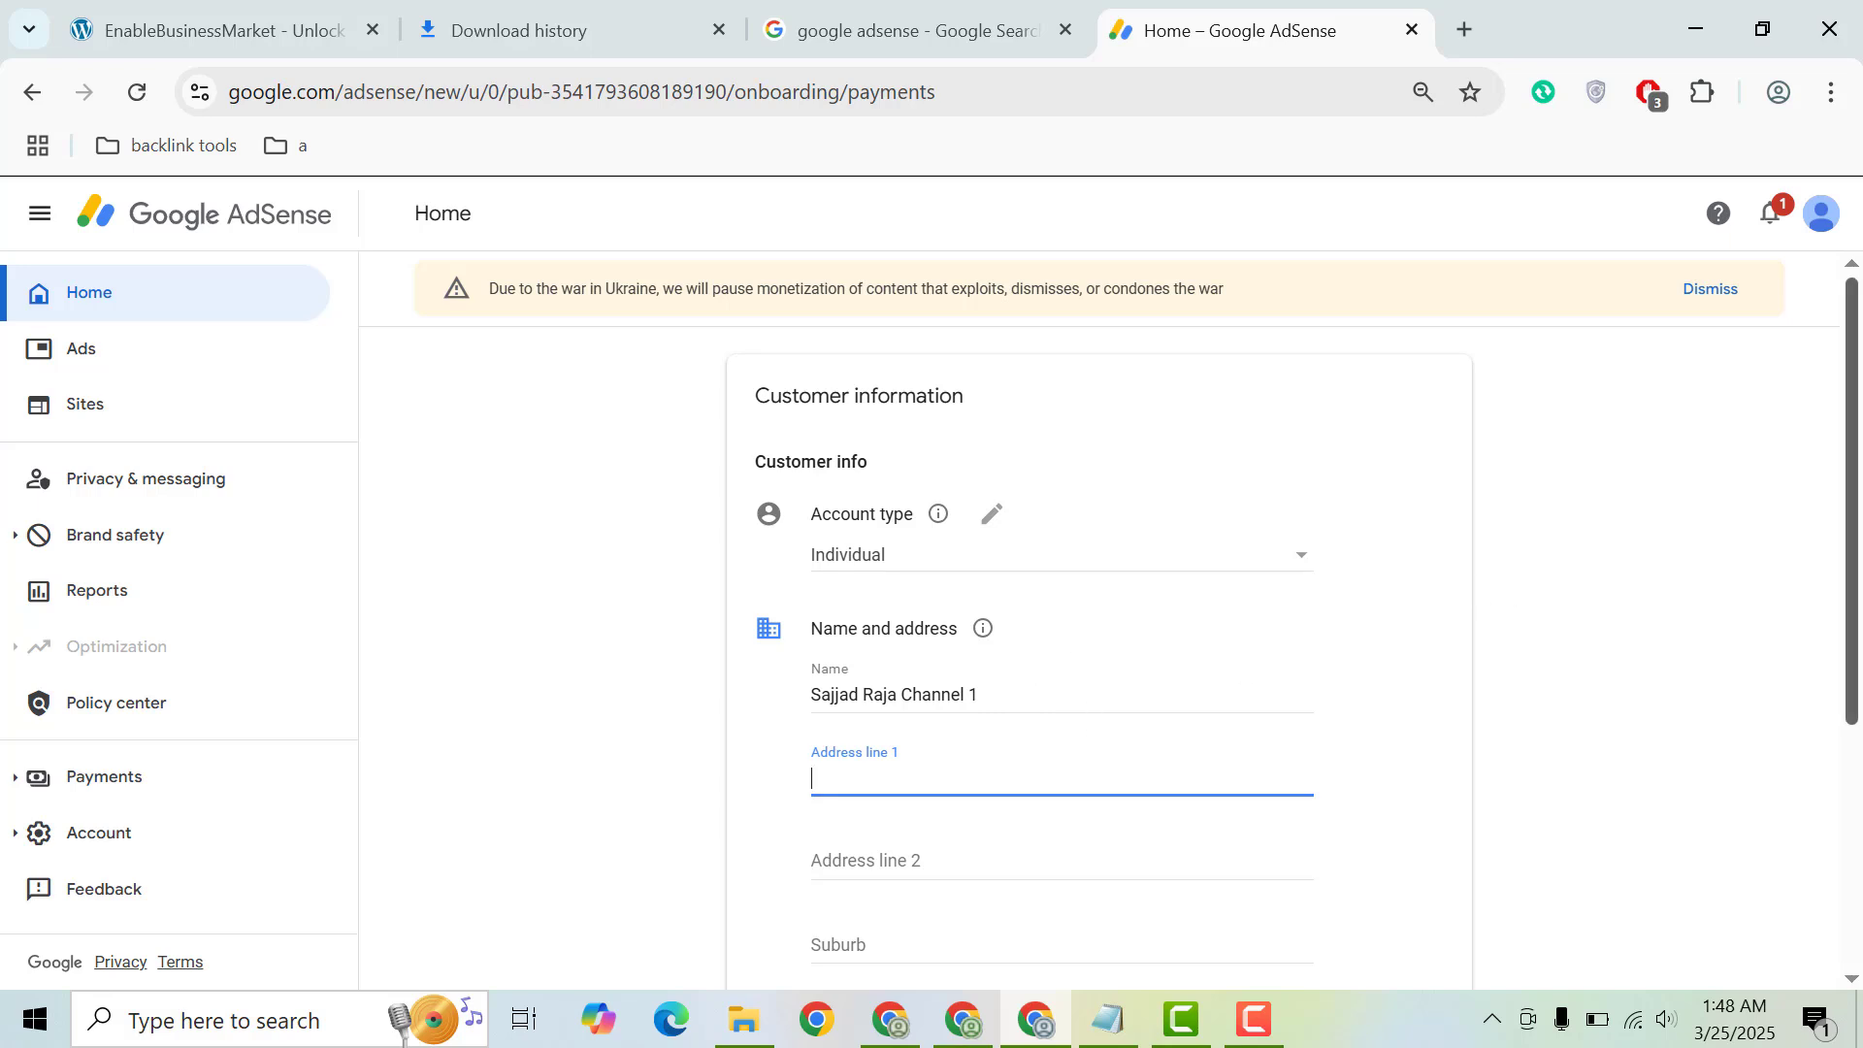
pyautogui.scroll(-2, 1522, 593)
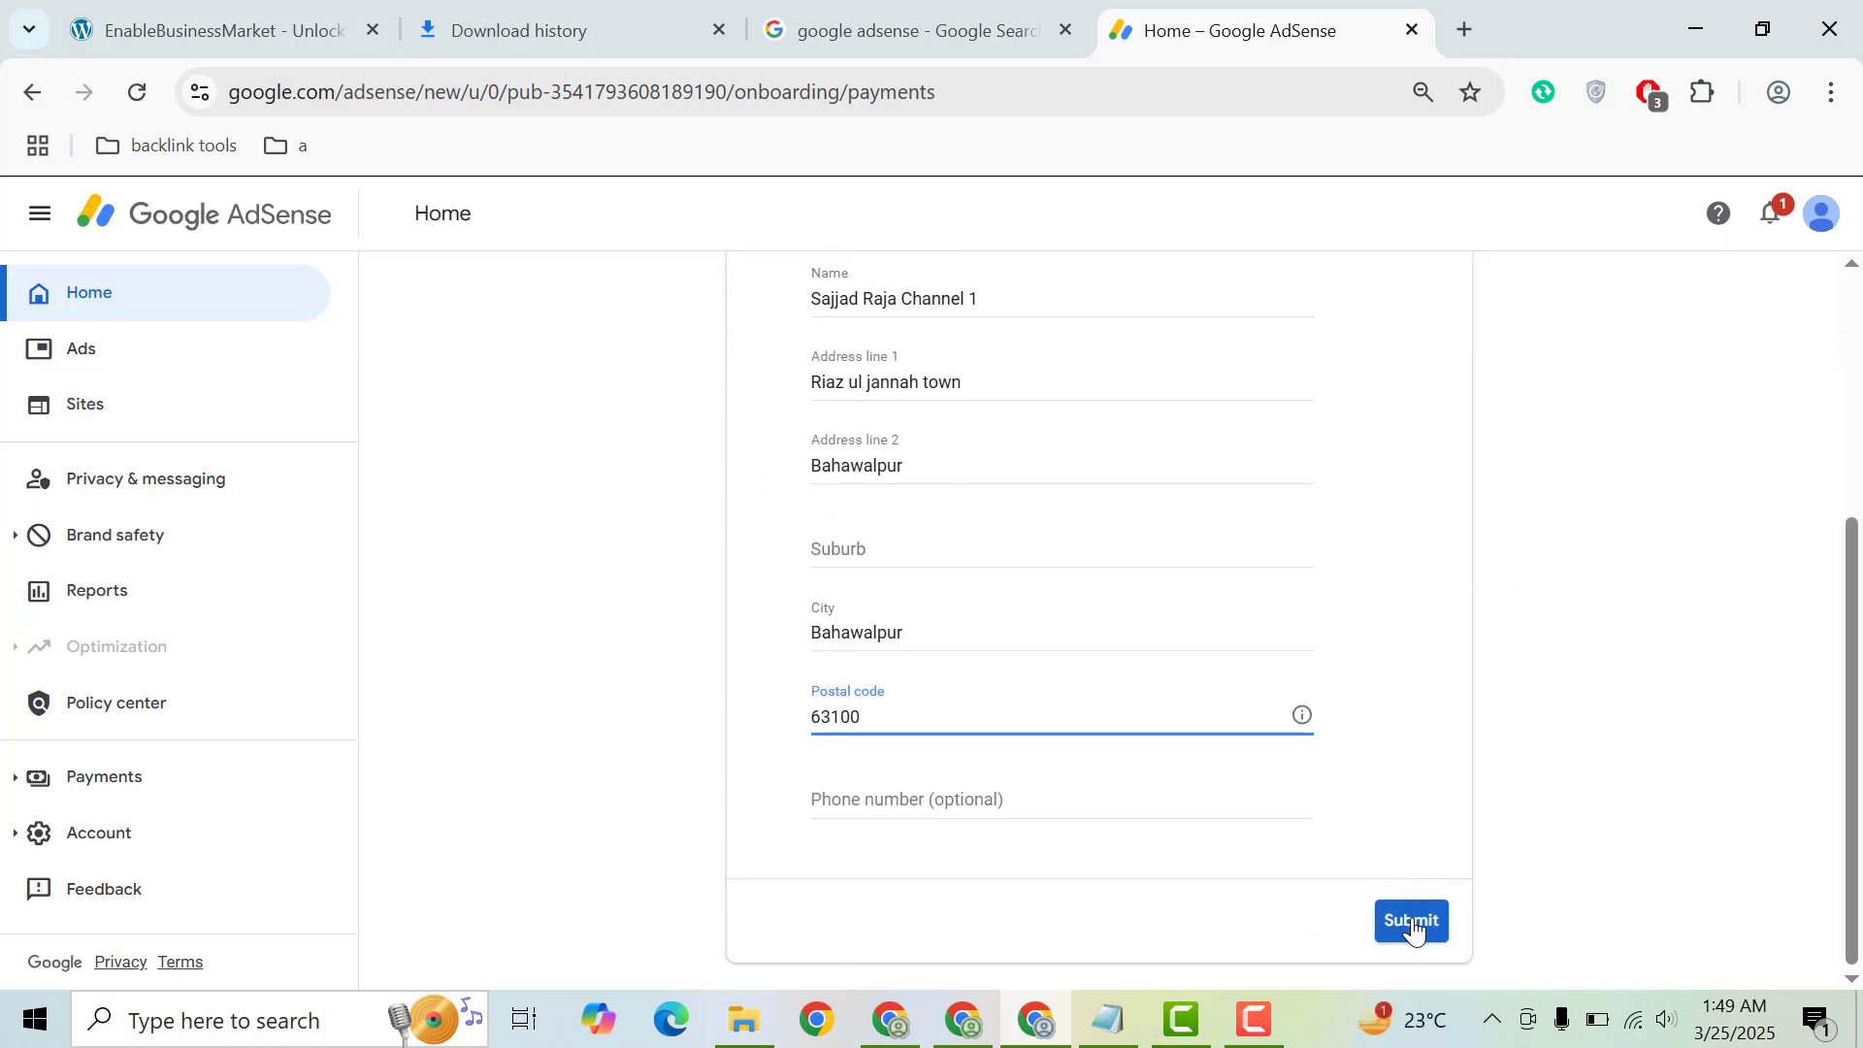
pyautogui.click(1413, 922)
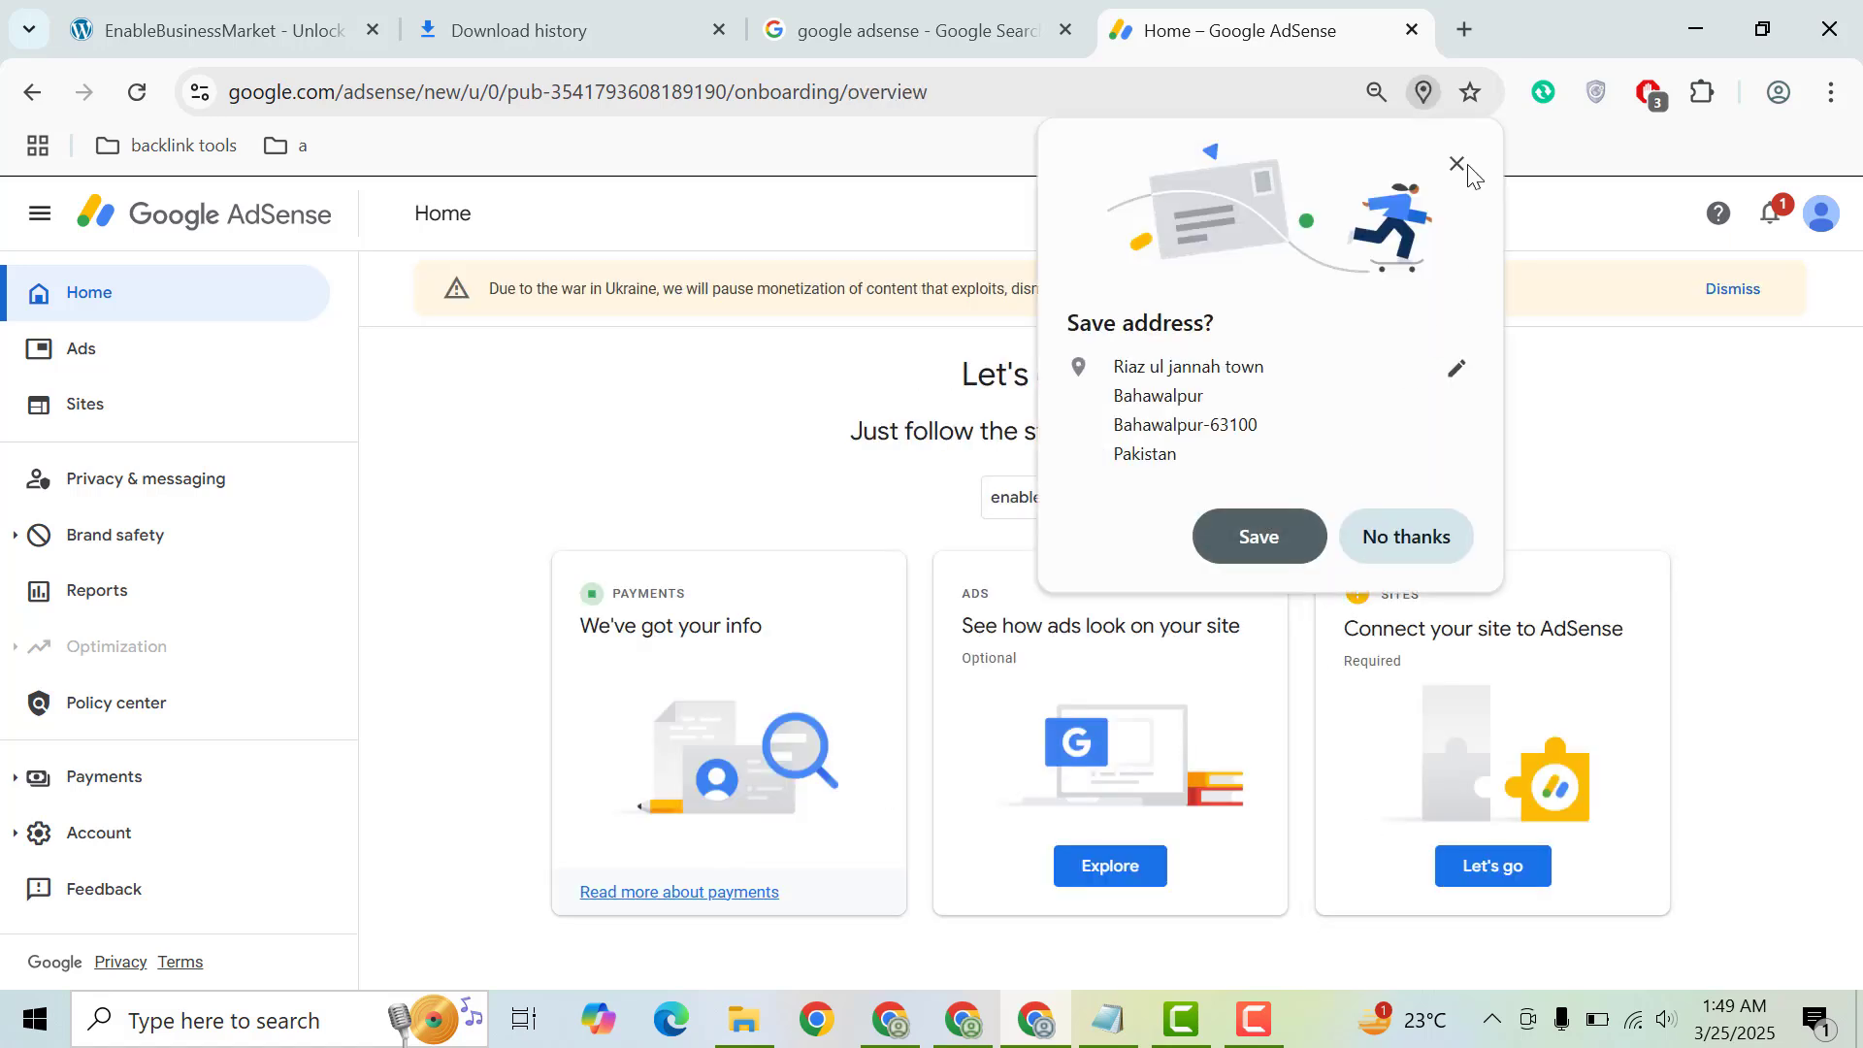
pyautogui.click(1427, 542)
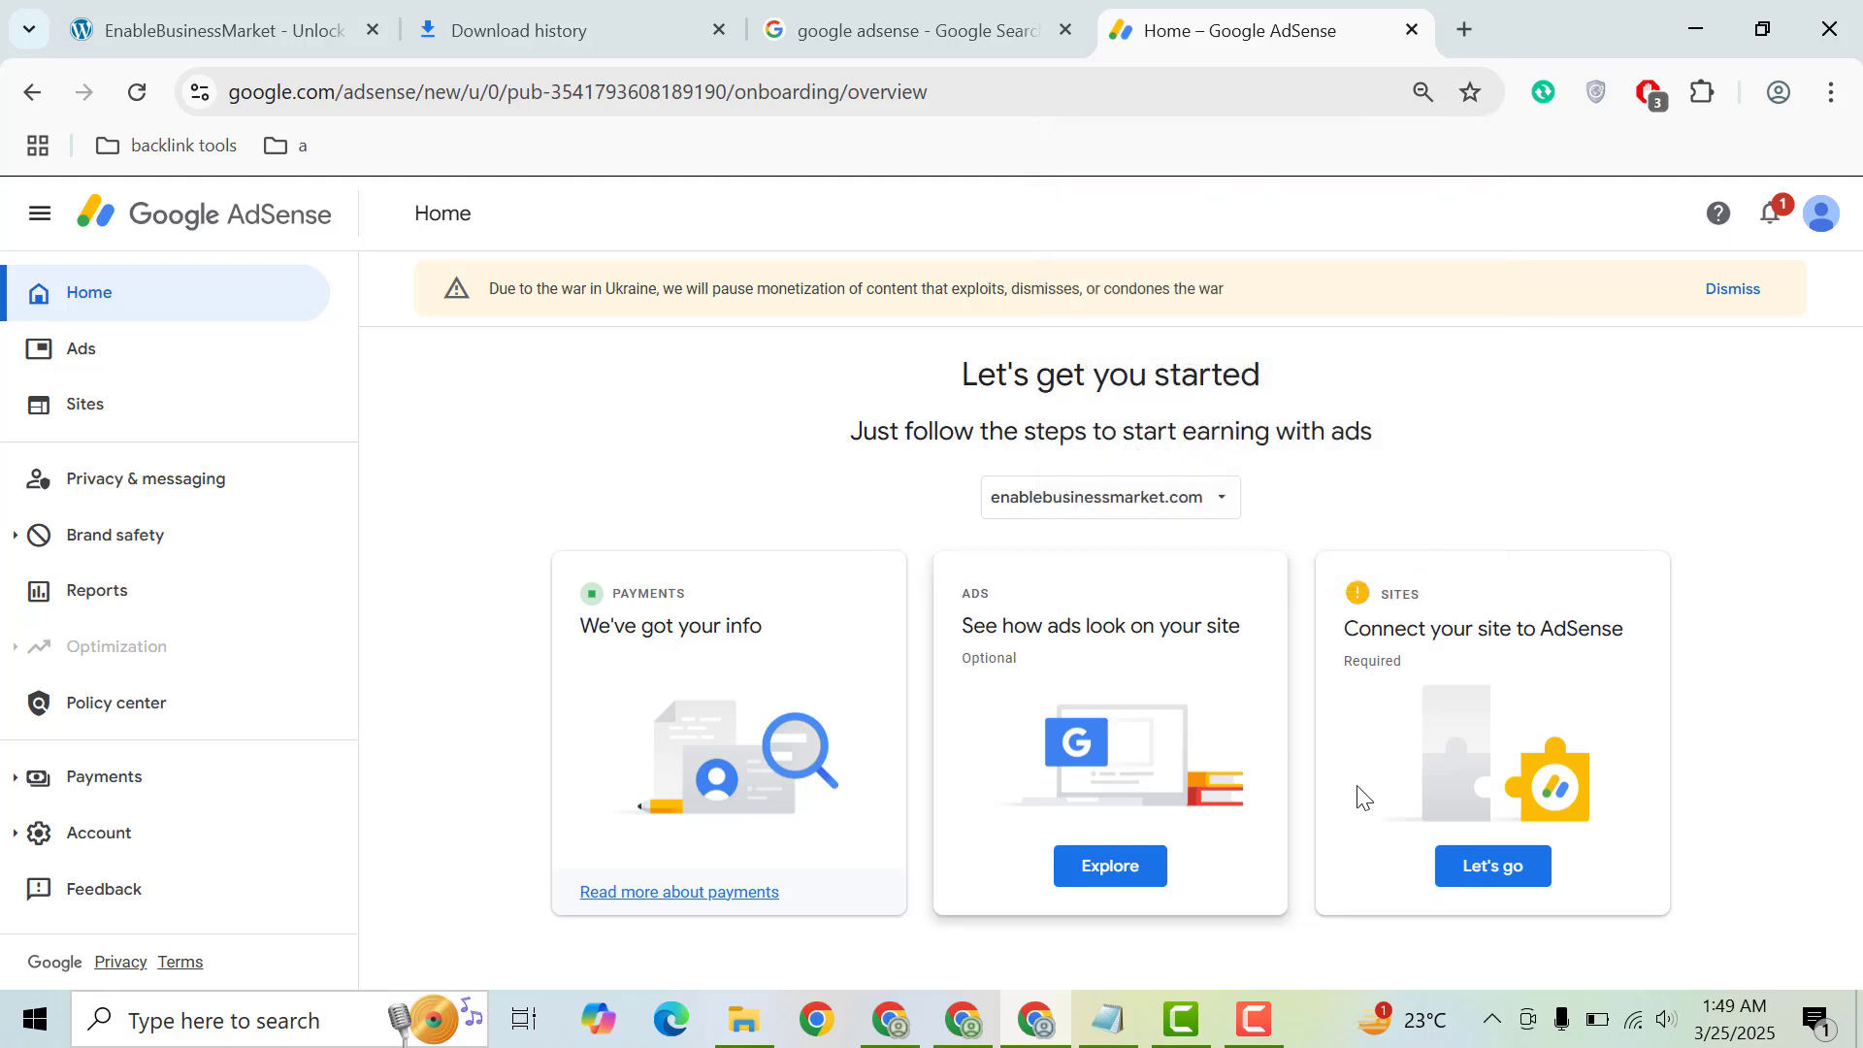
# Start connecting enablebusinessmarket.com to AdSense, select Meta tag as the ownership verification method and copy the tag
pyautogui.click(1492, 872)
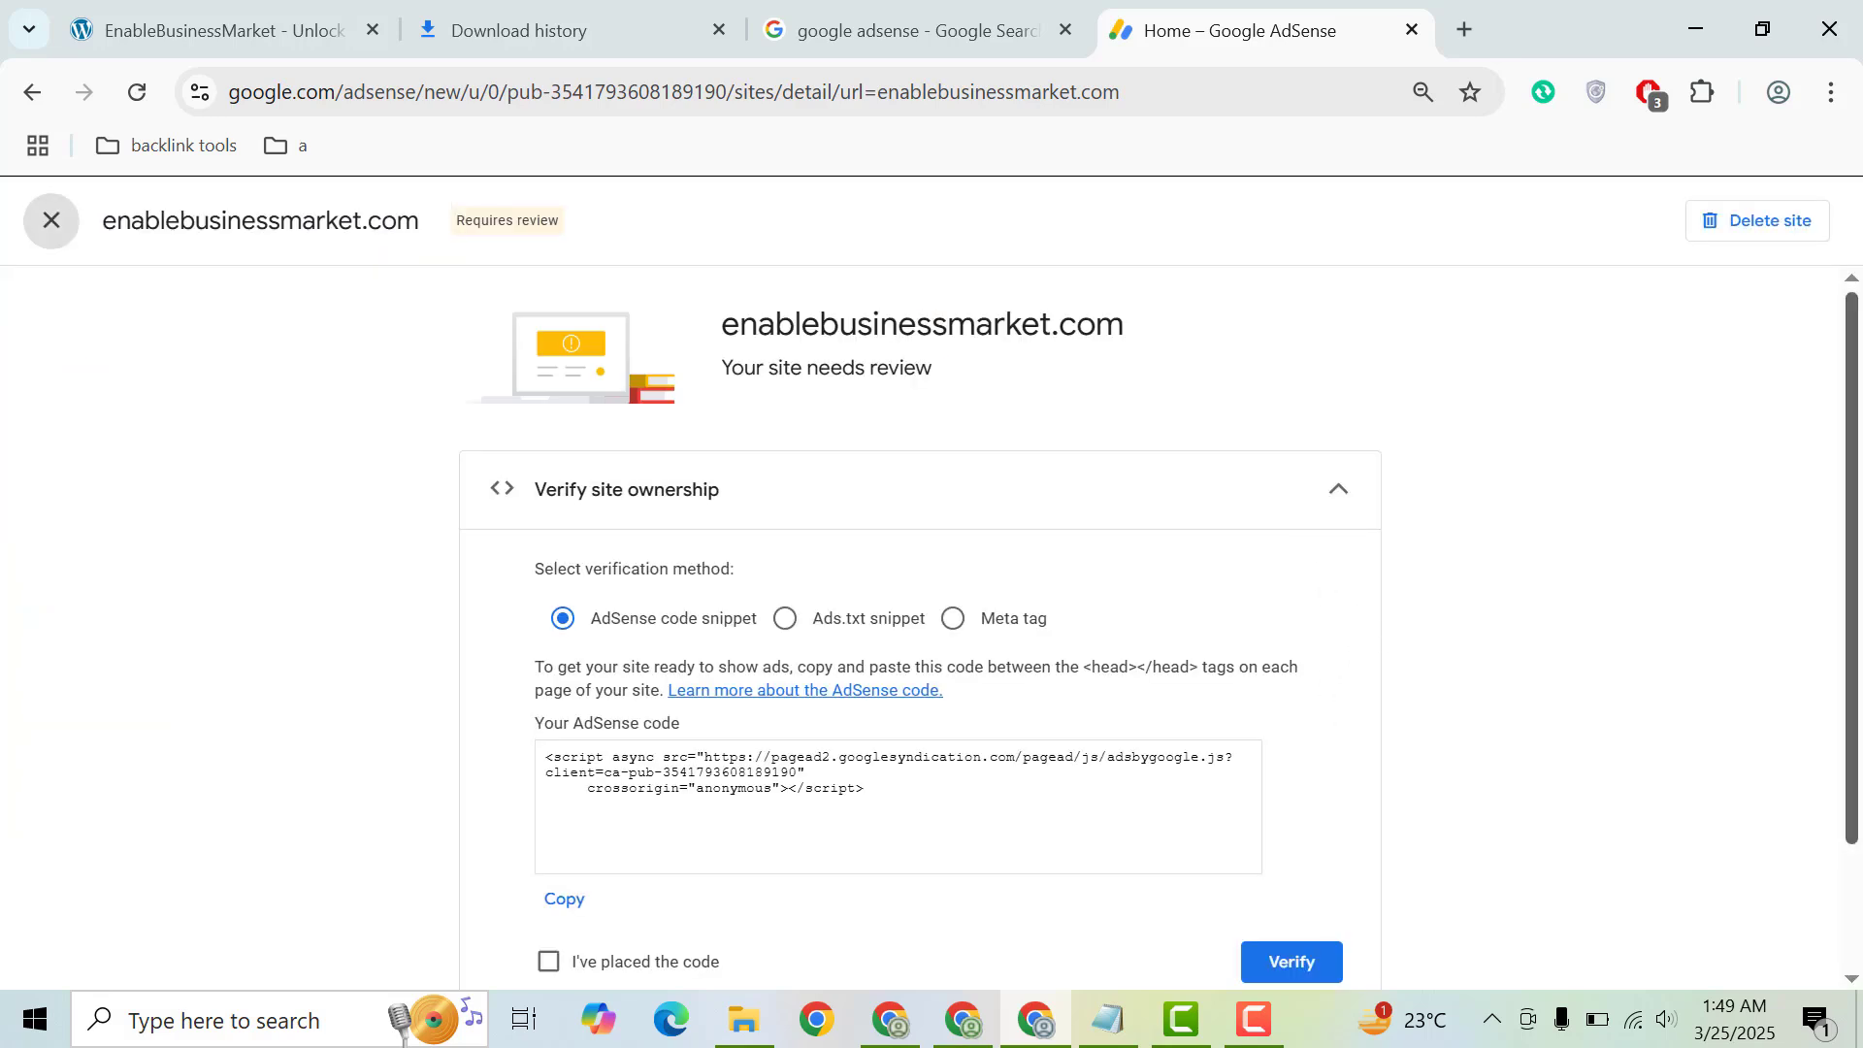
pyautogui.scroll(-2, 1857, 558)
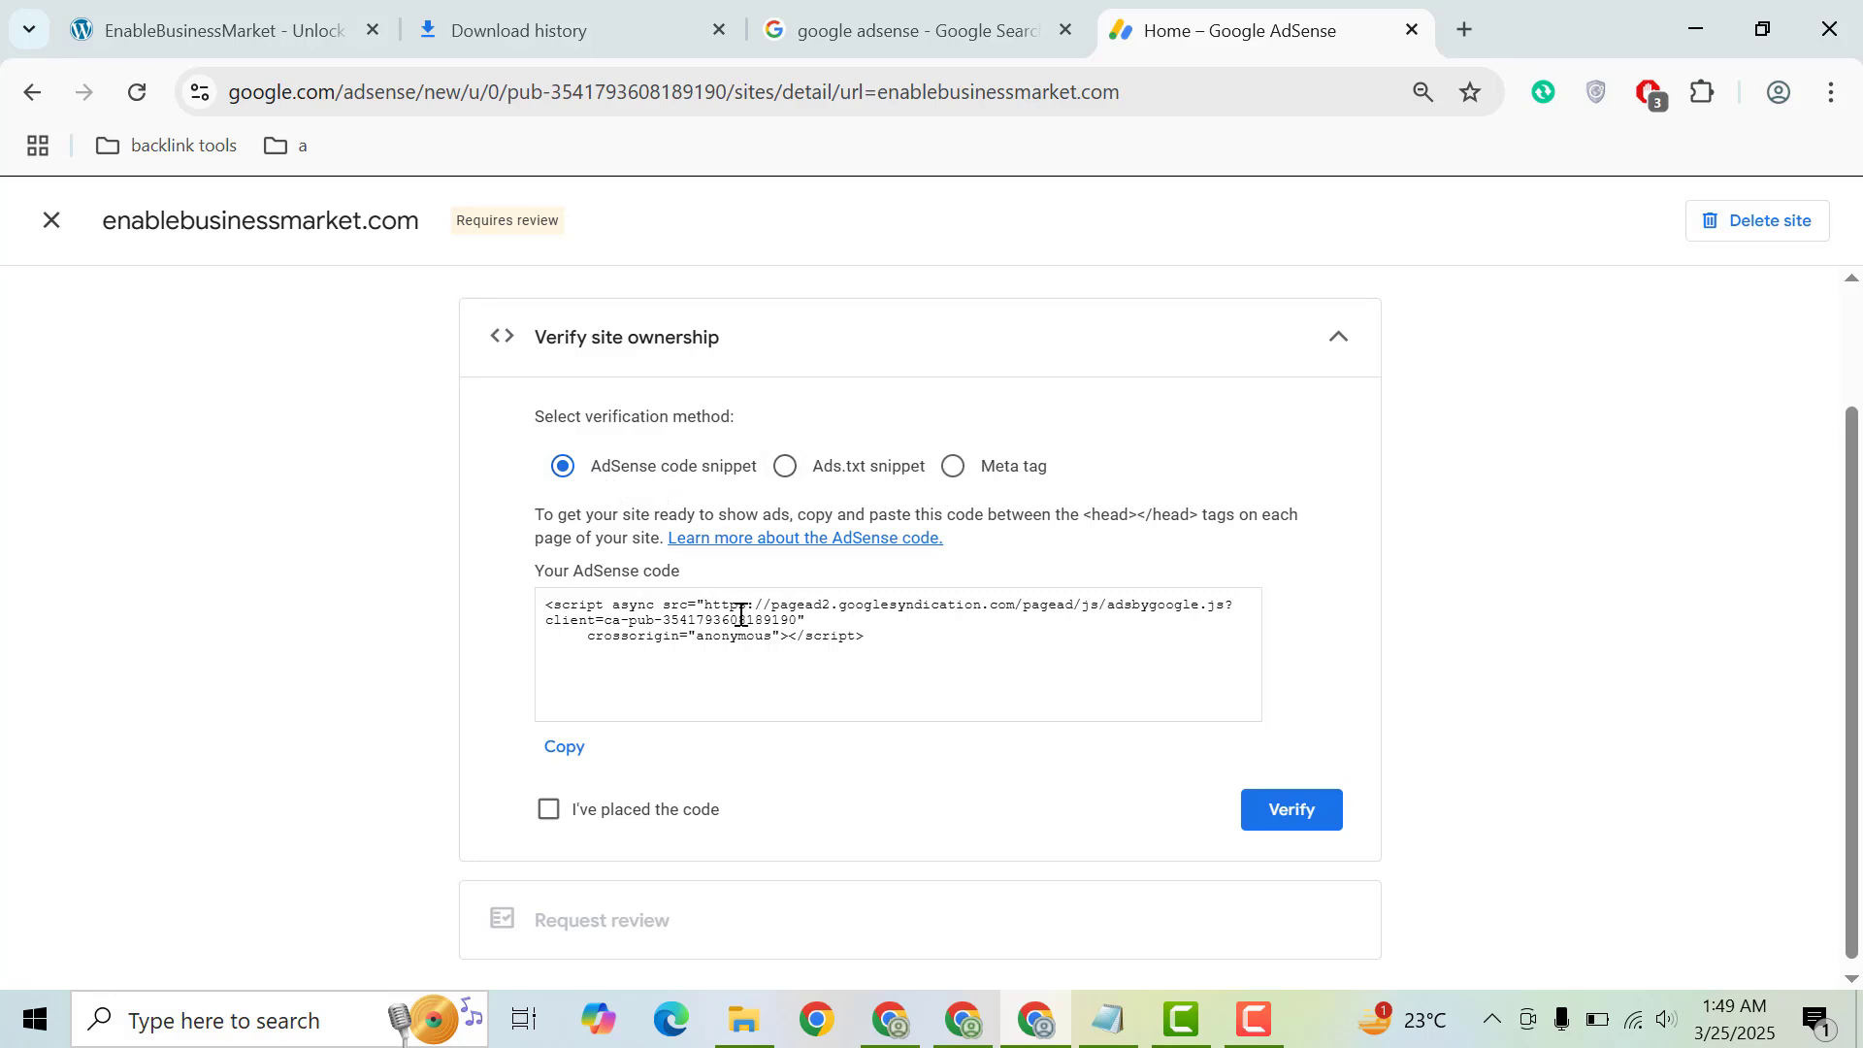
pyautogui.click(785, 466)
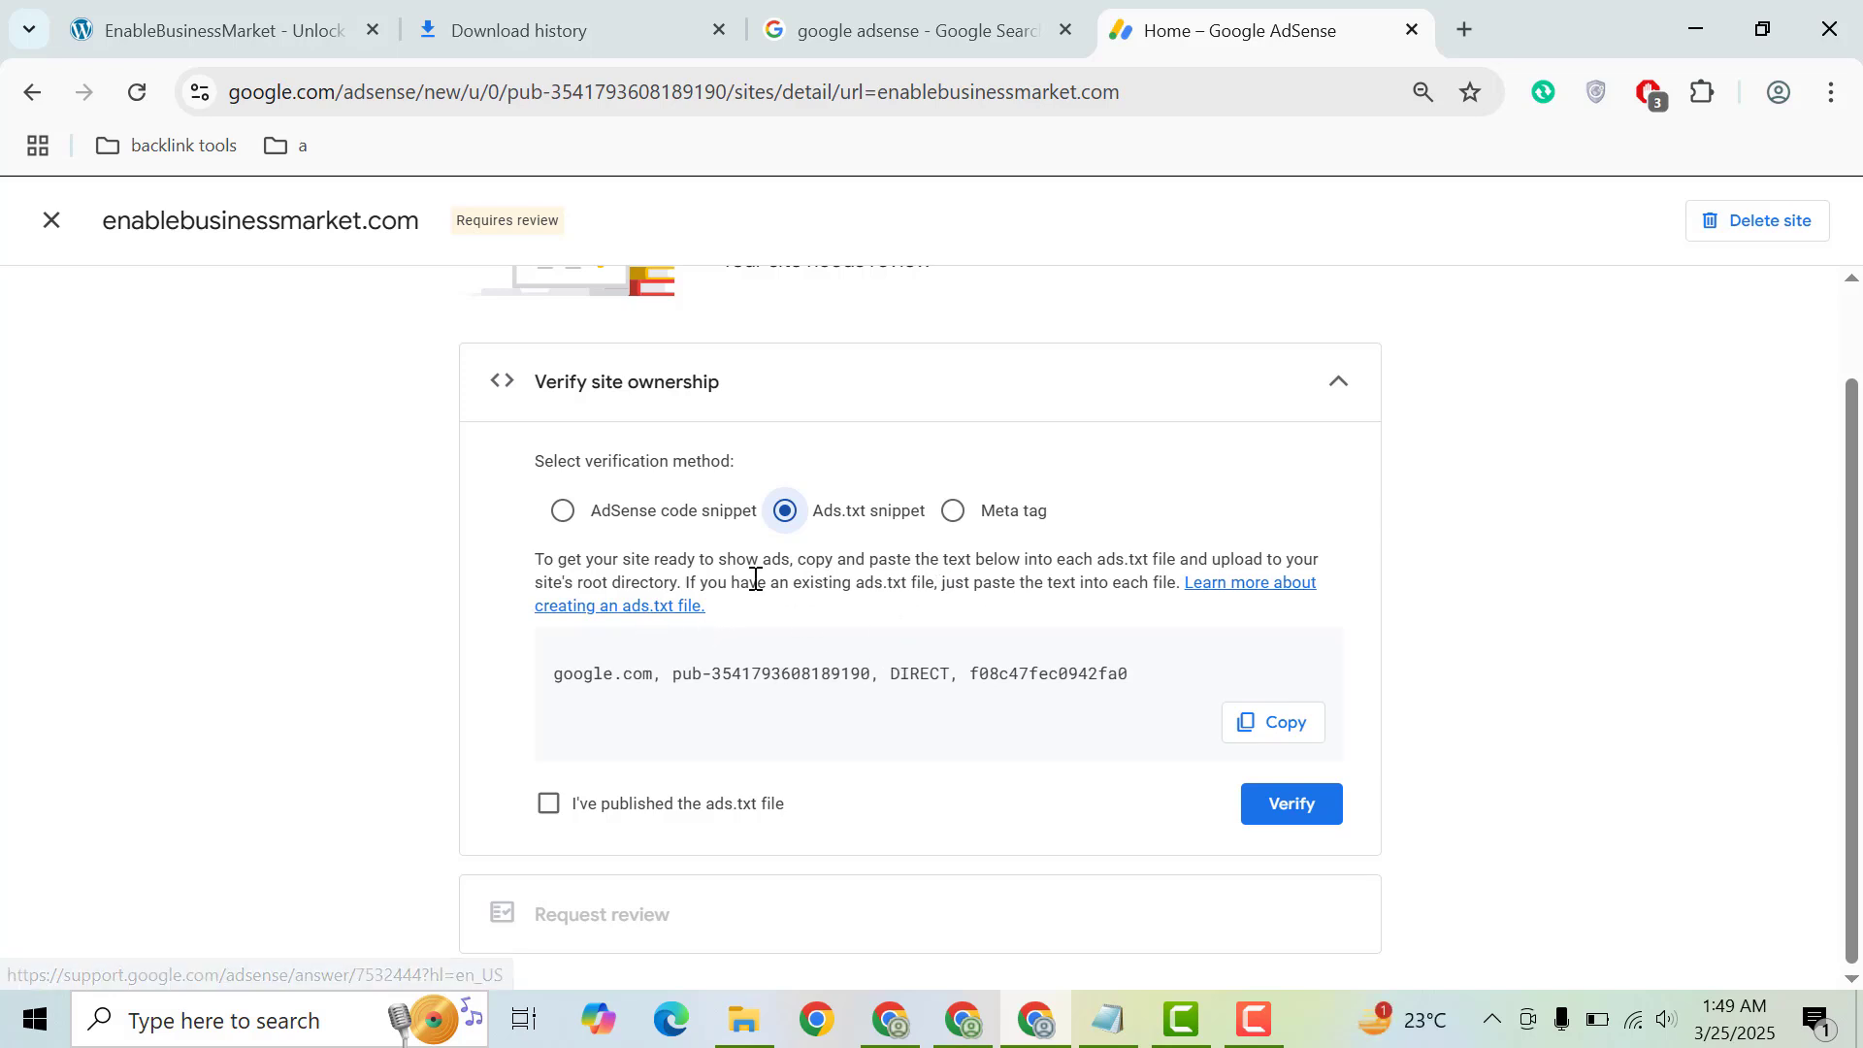
pyautogui.click(956, 513)
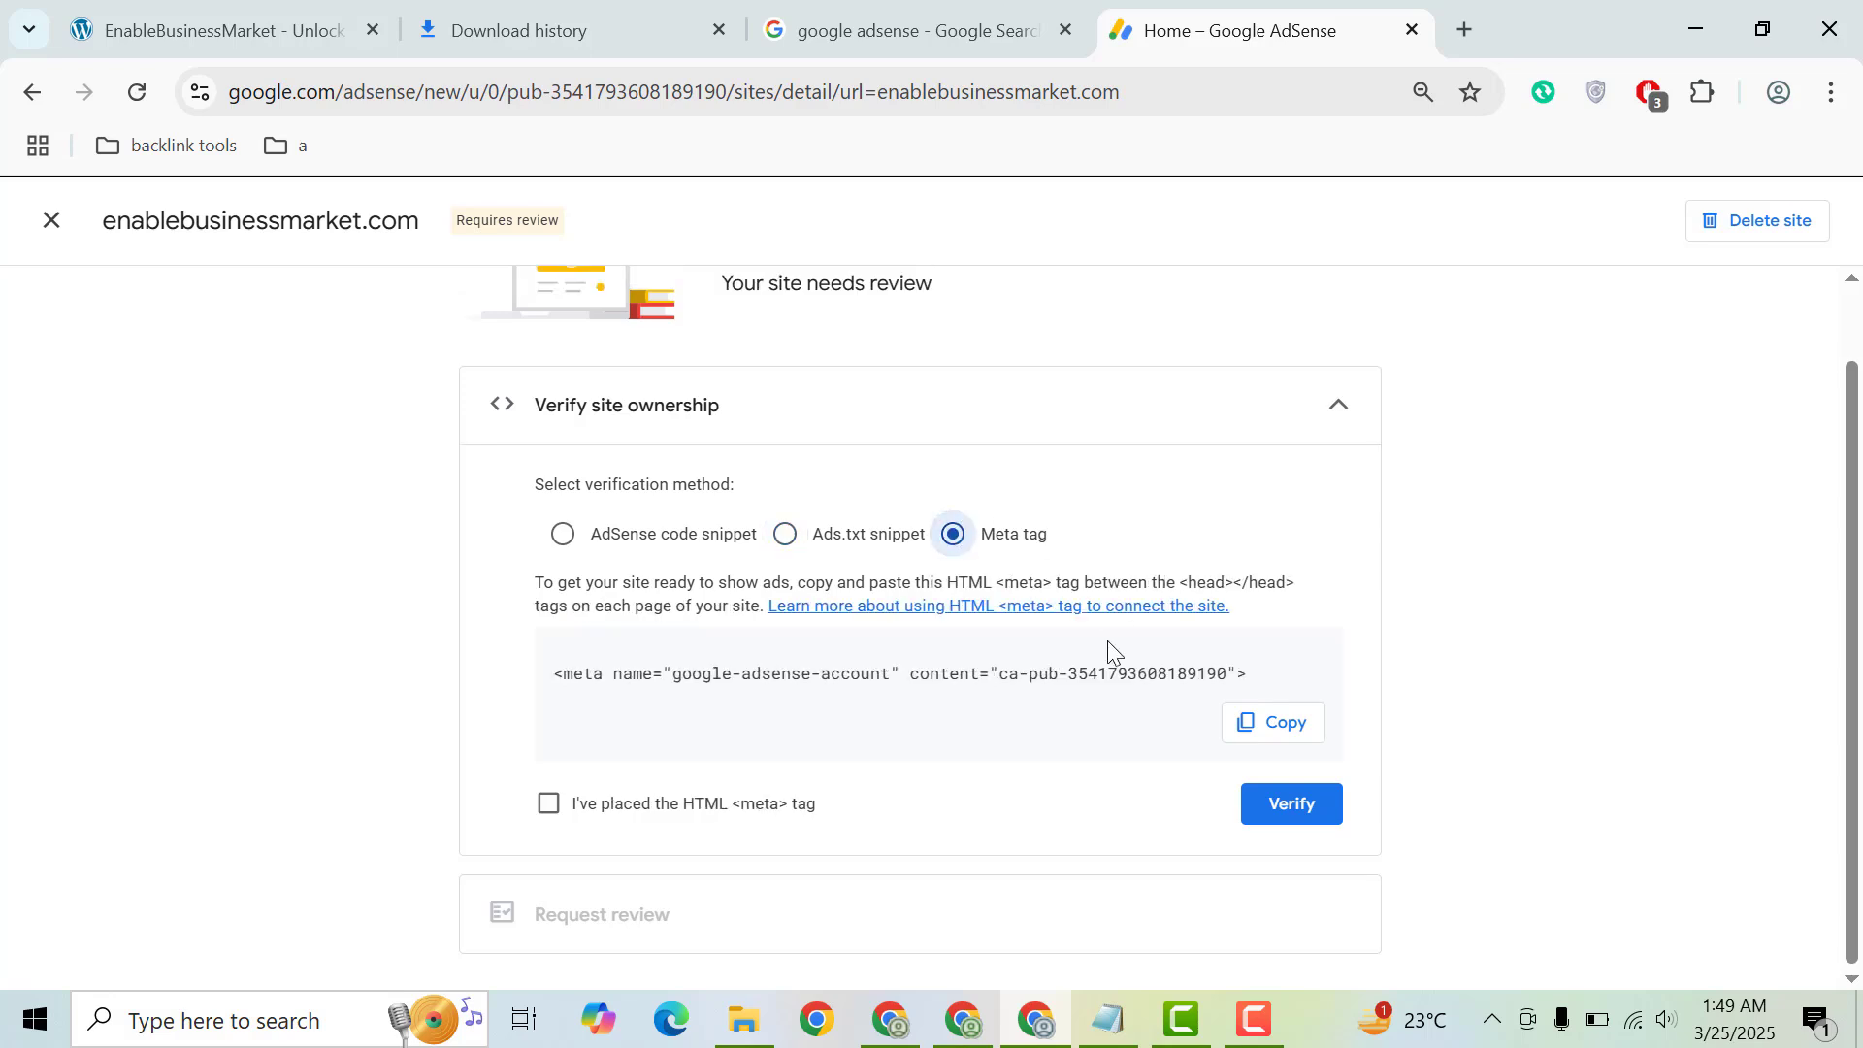
pyautogui.click(1273, 726)
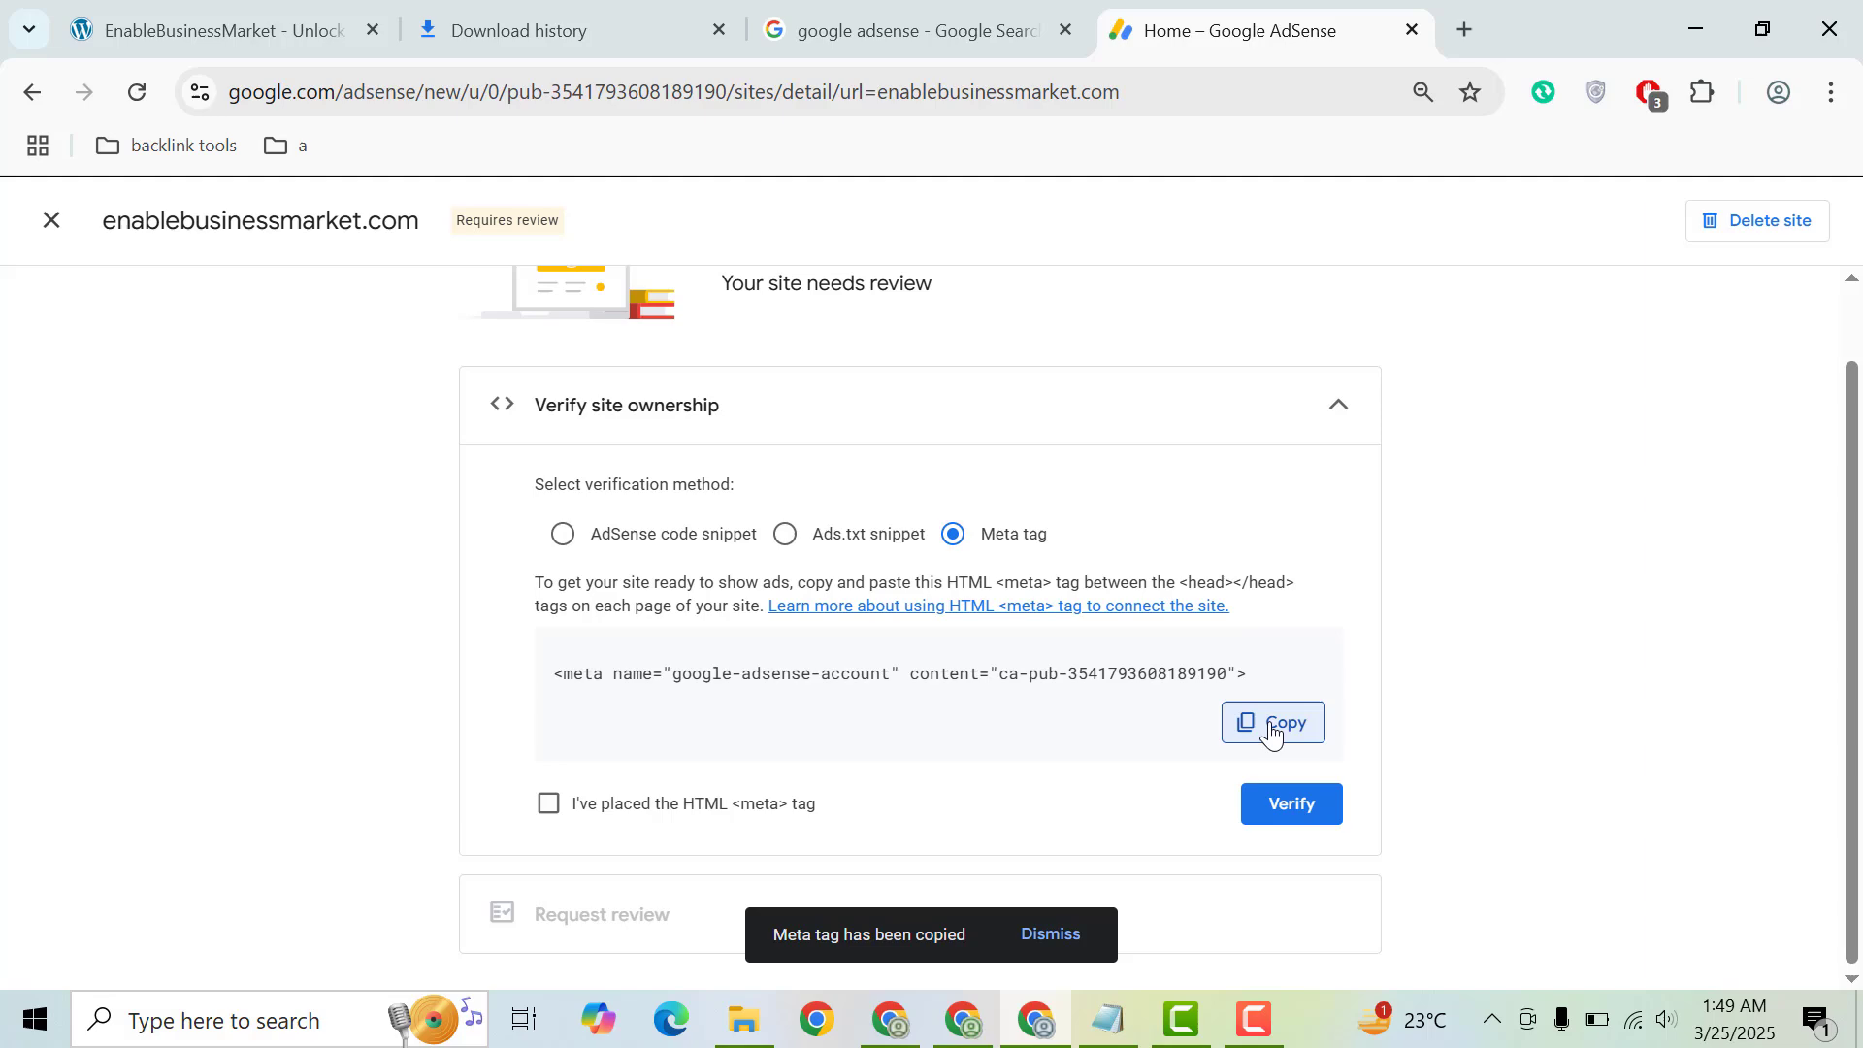
# Go to enablebusinessmarket.com/wp-admin and log in to the WordPress dashboard with the saved credentials
pyautogui.click(260, 14)
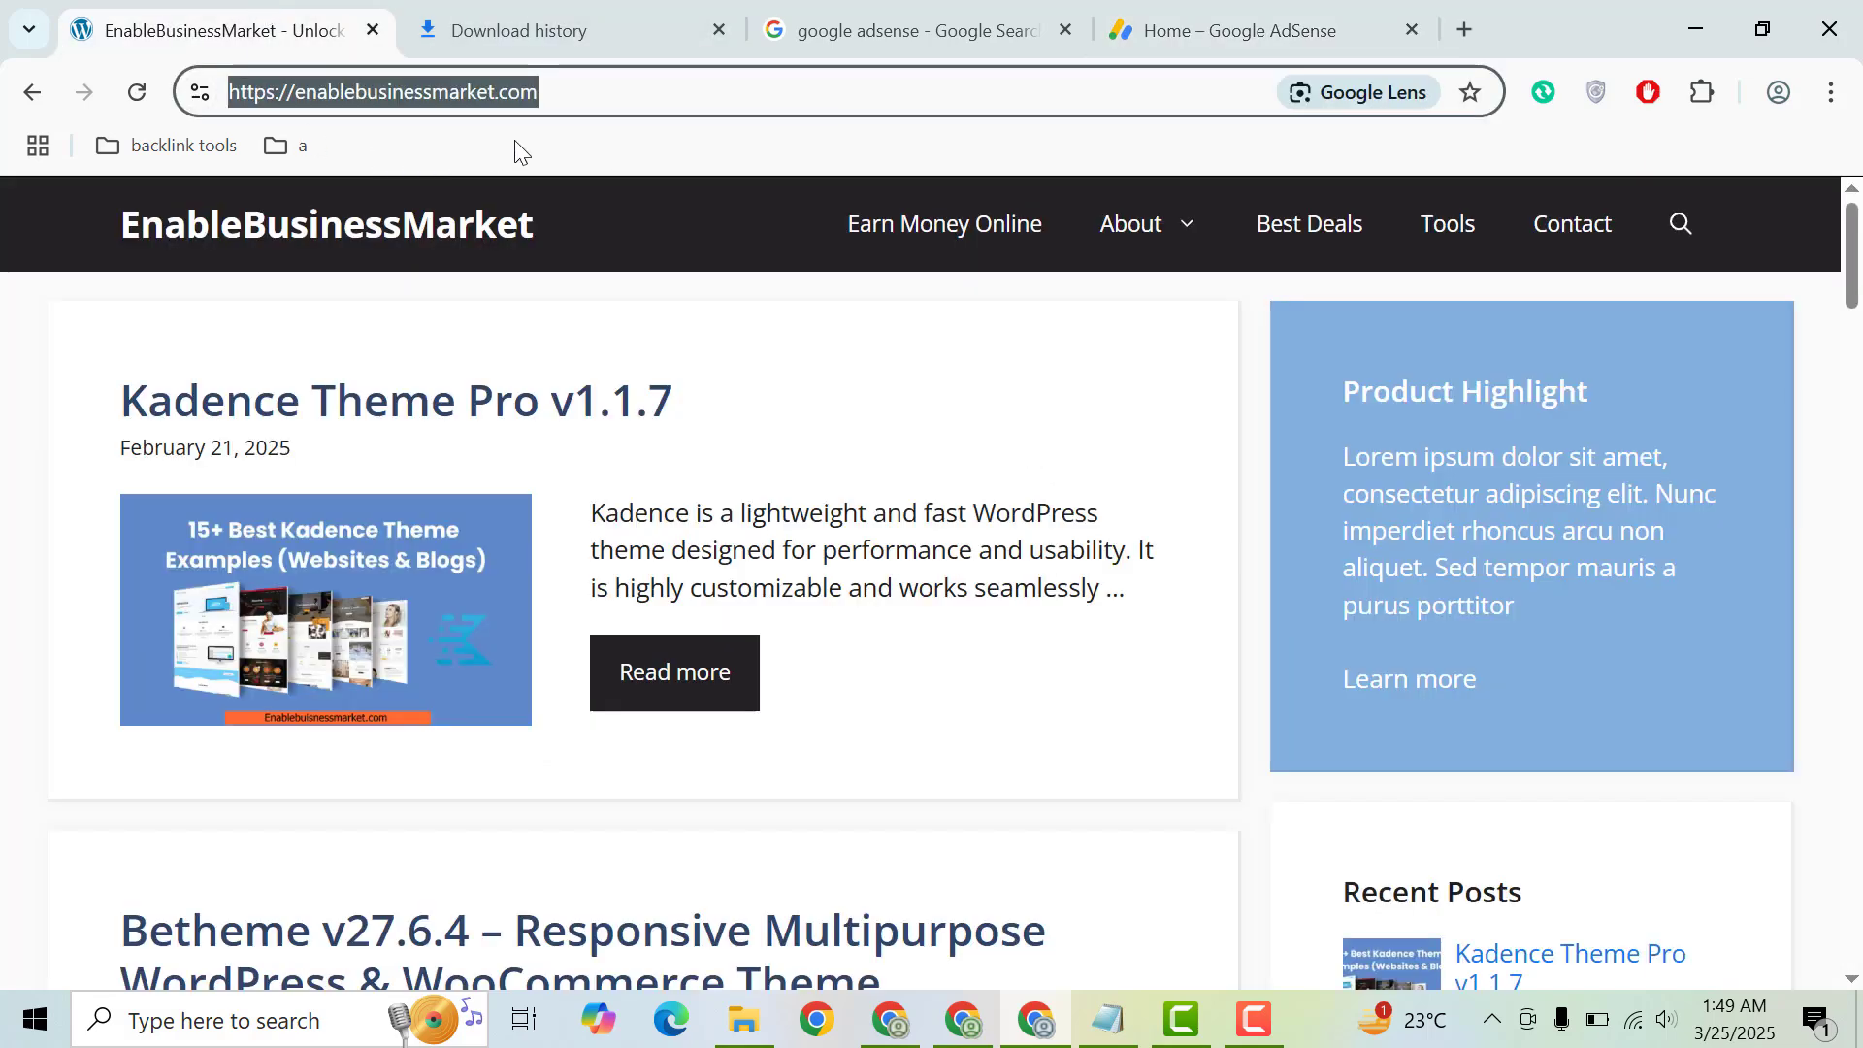
pyautogui.press('Right')
pyautogui.write('/')
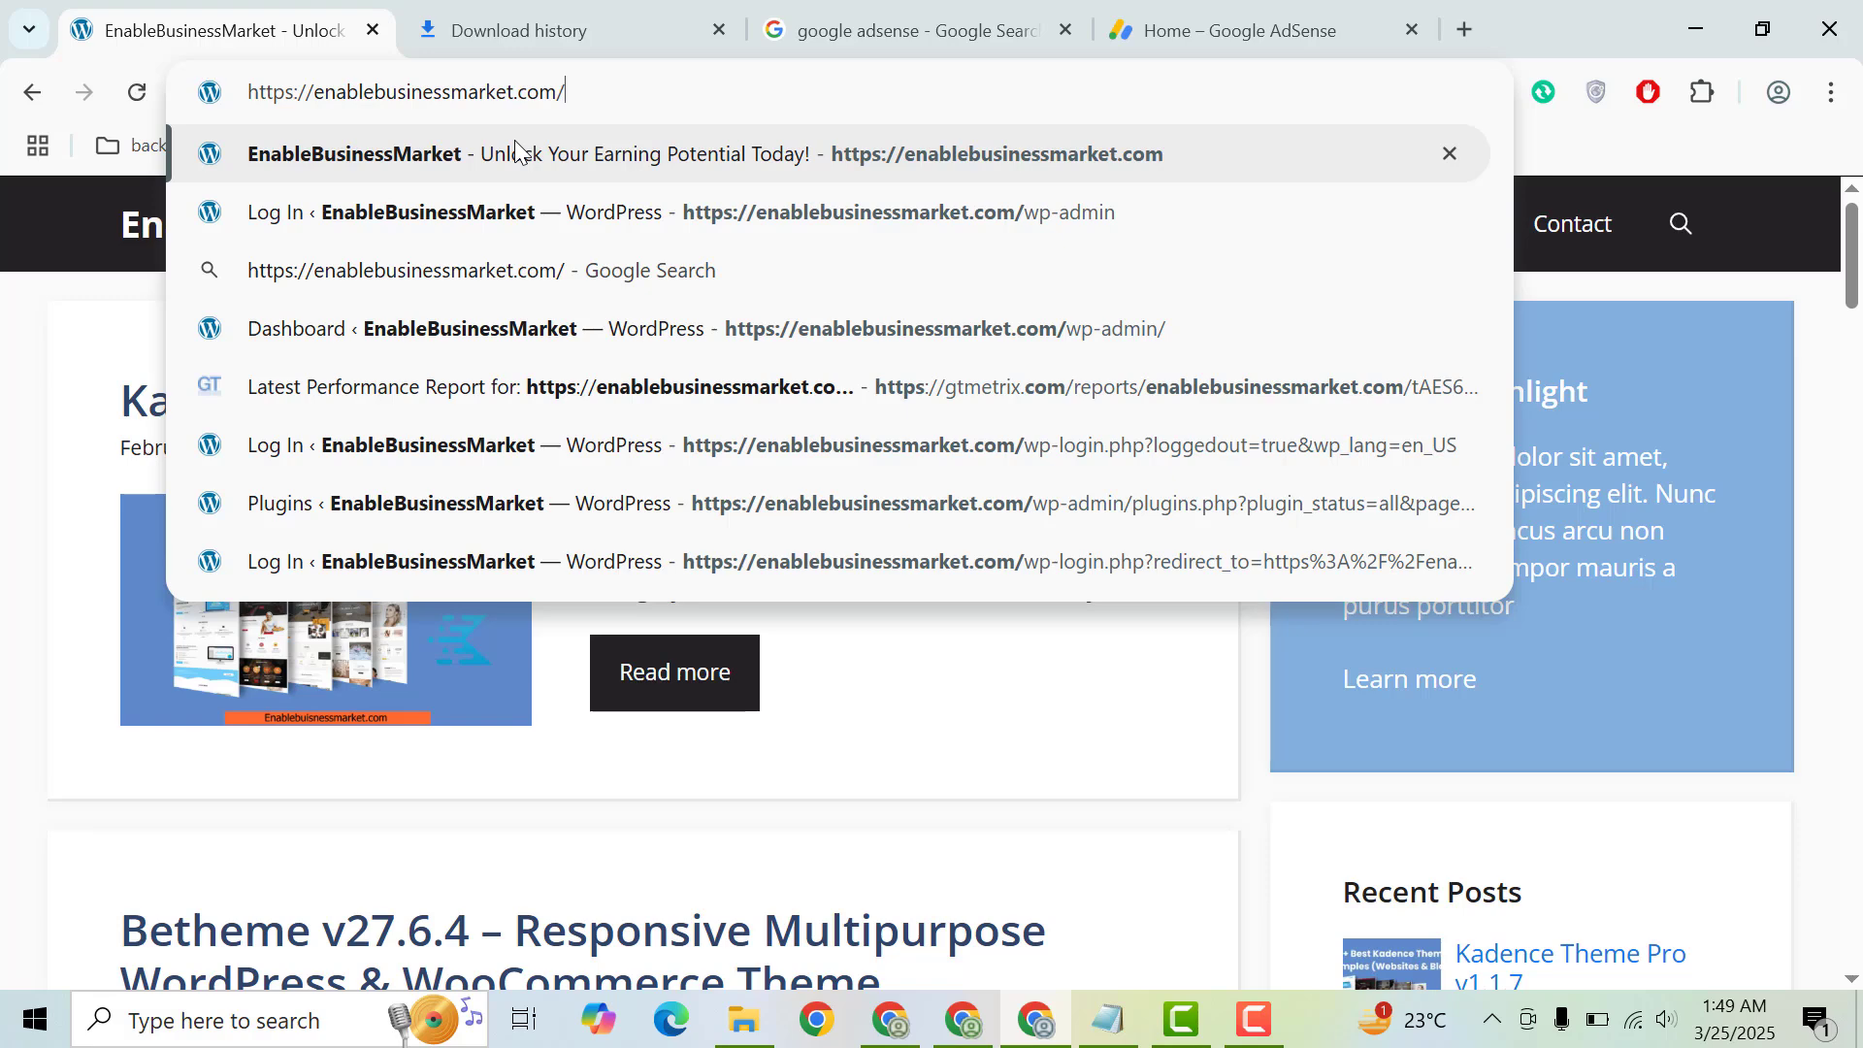
pyautogui.write('wp-admin')
pyautogui.press('Return')
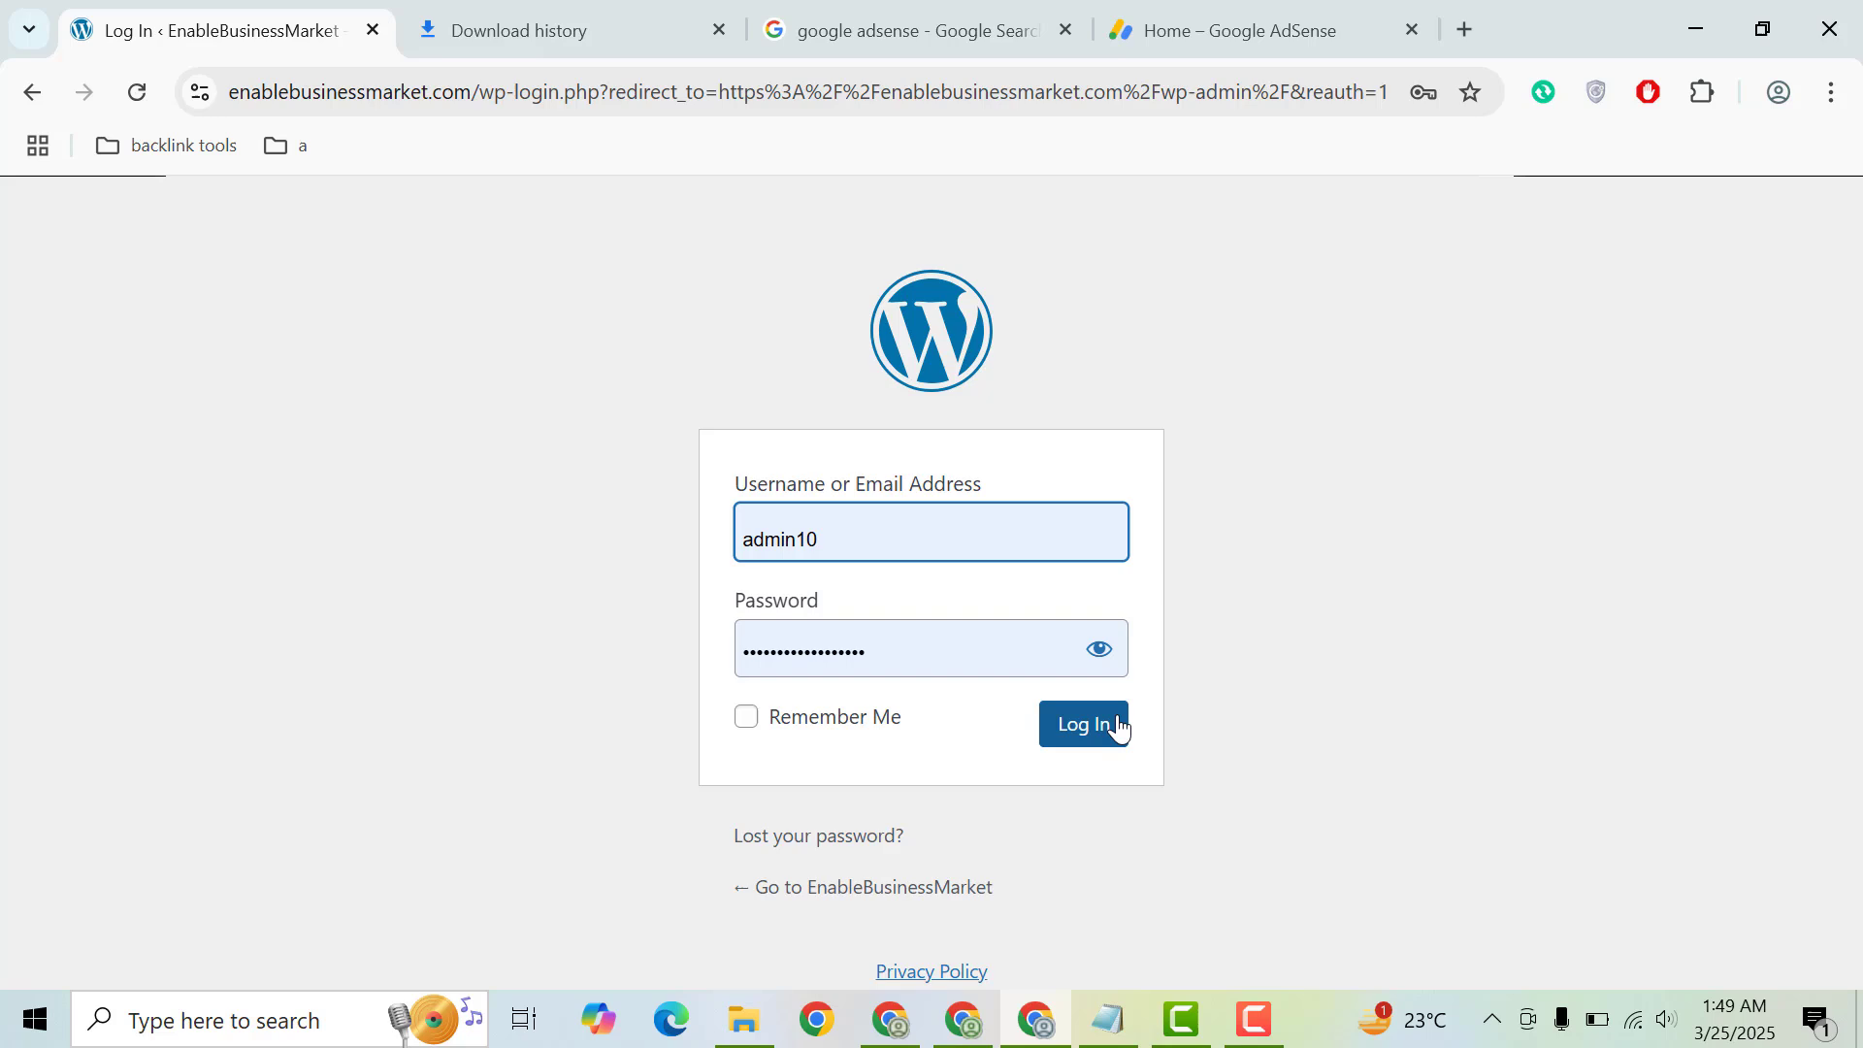
pyautogui.click(1109, 735)
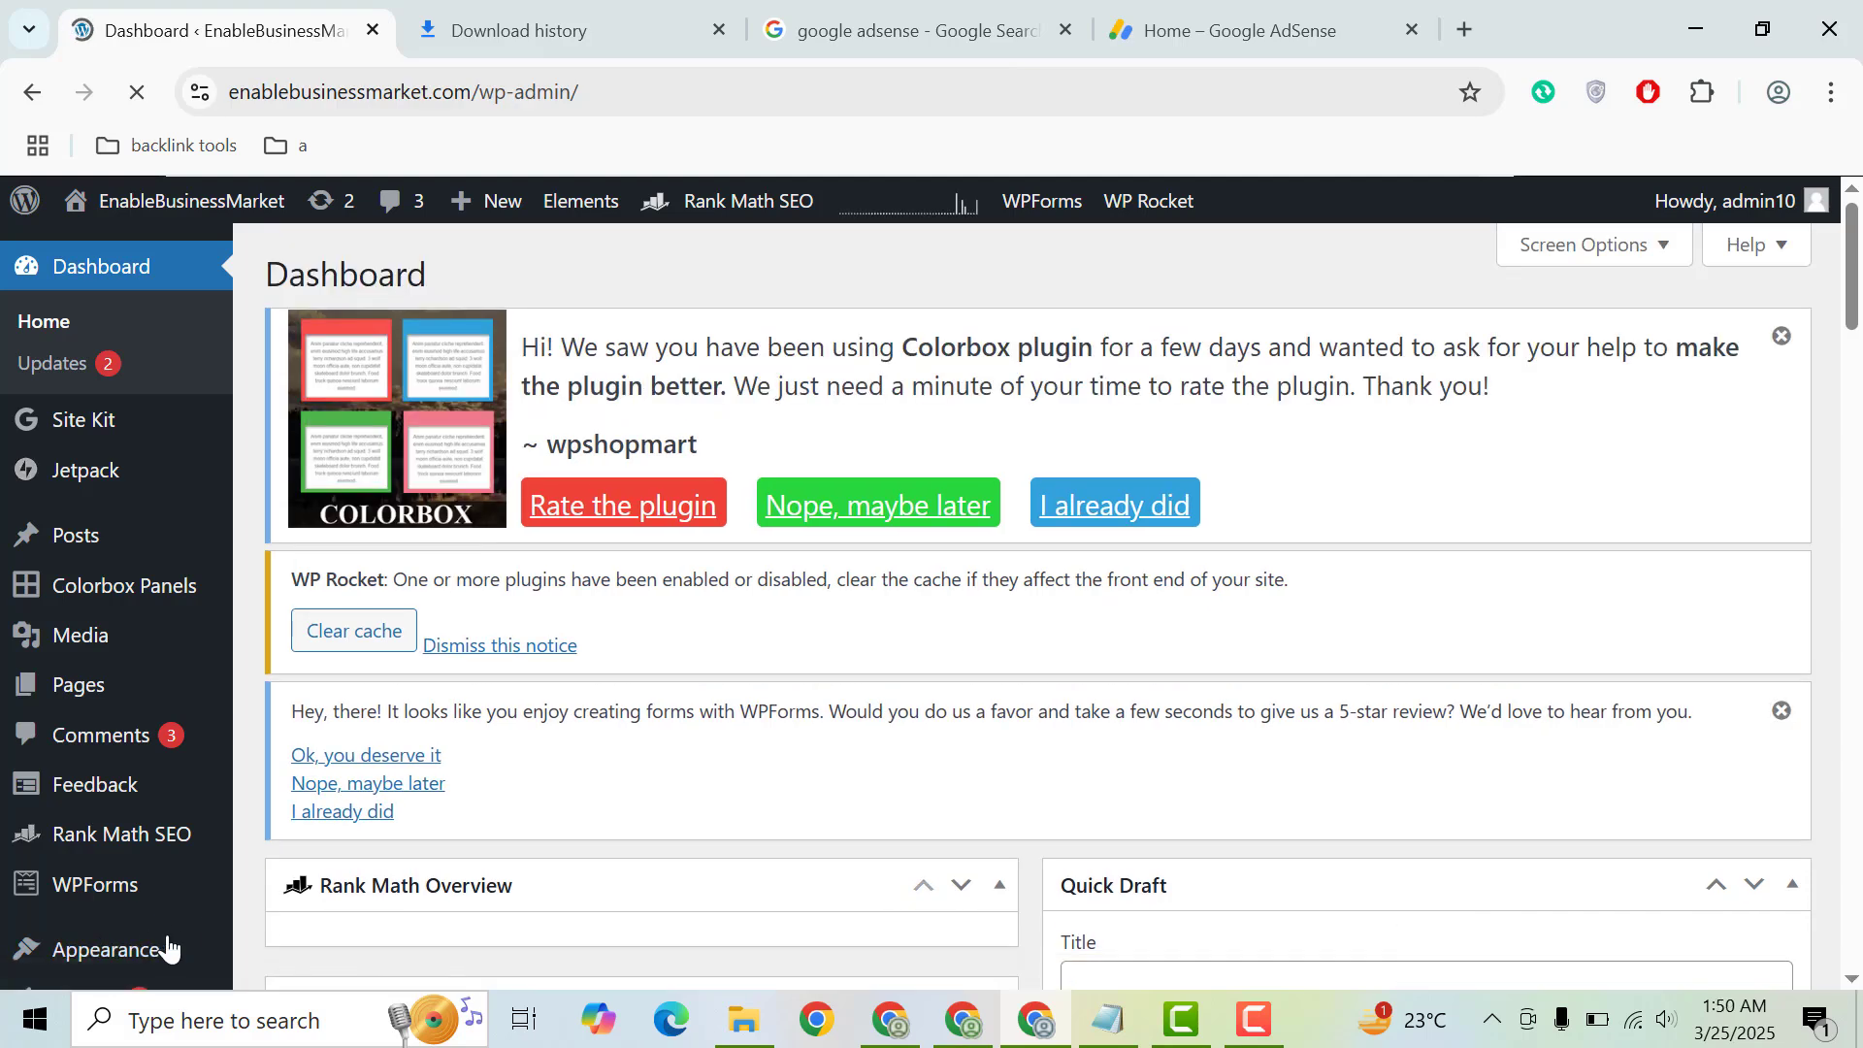
# Open the WordPress Theme File Editor, accept the direct-editing warning and open GeneratePress's header.php
pyautogui.moveTo(160, 949)
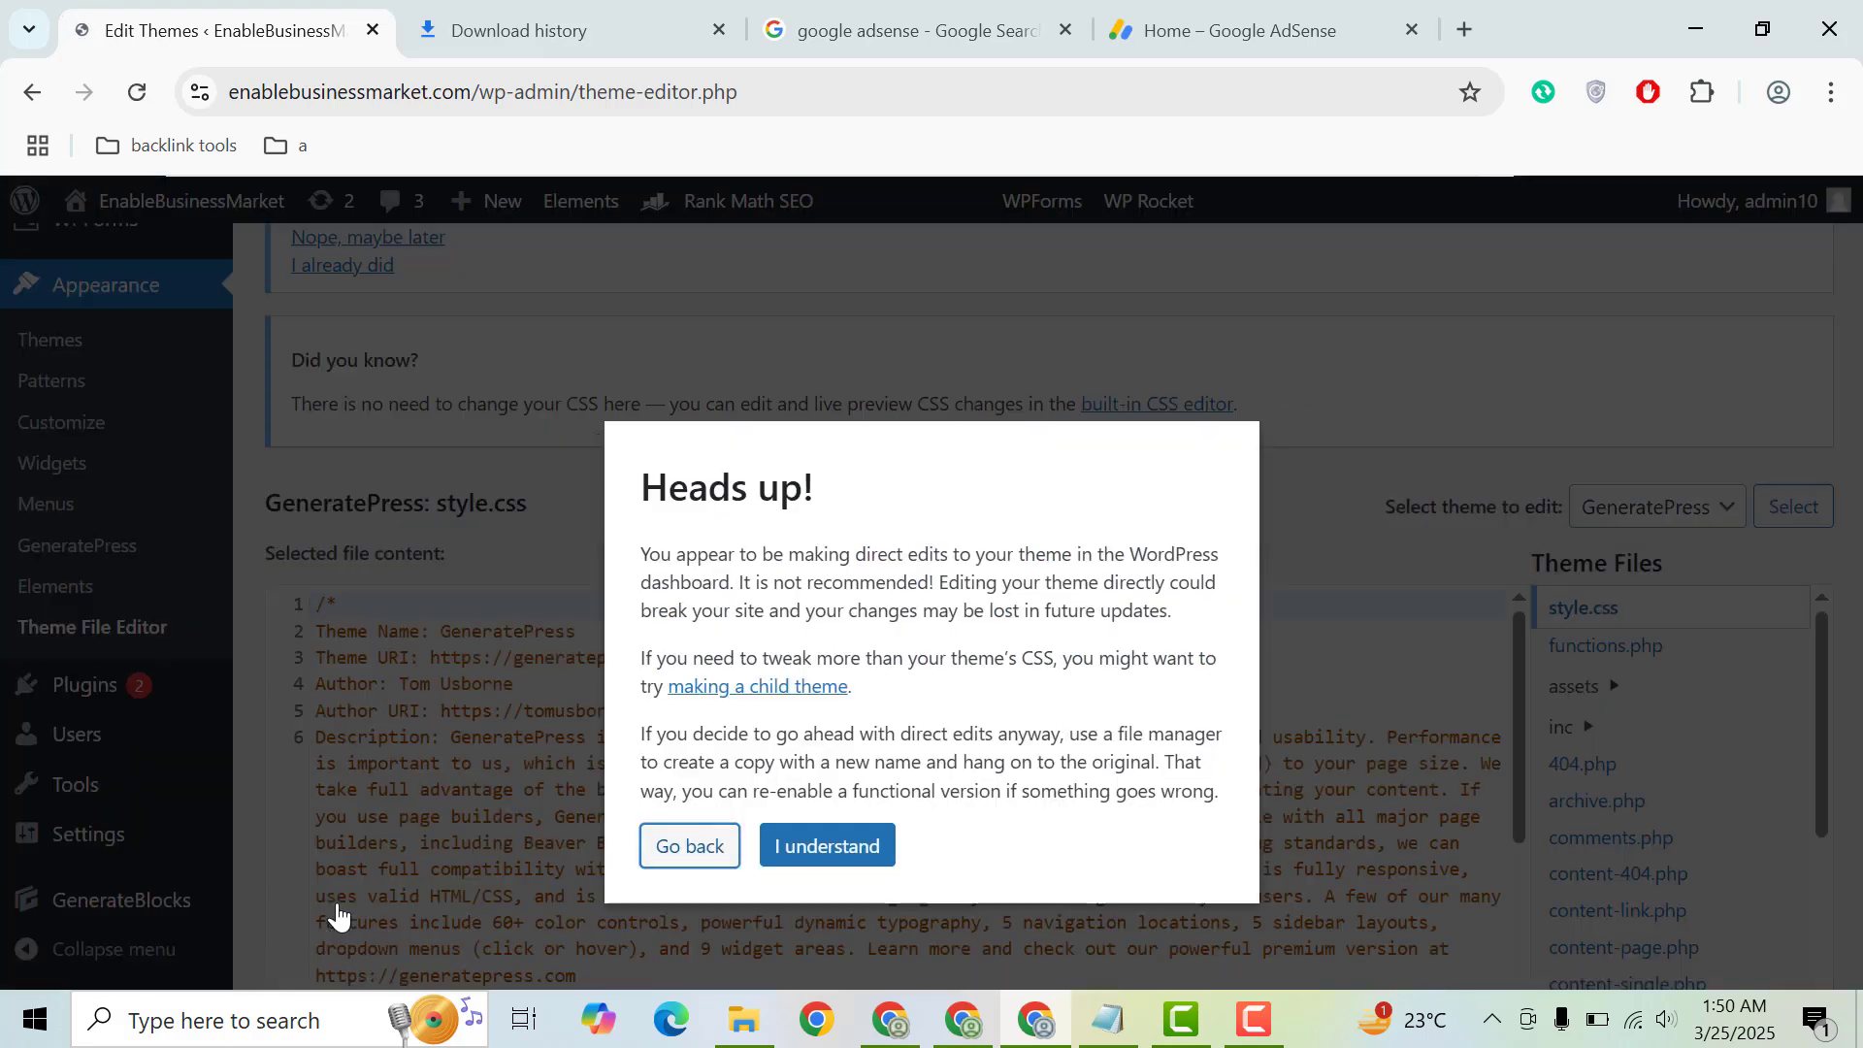
pyautogui.click(820, 863)
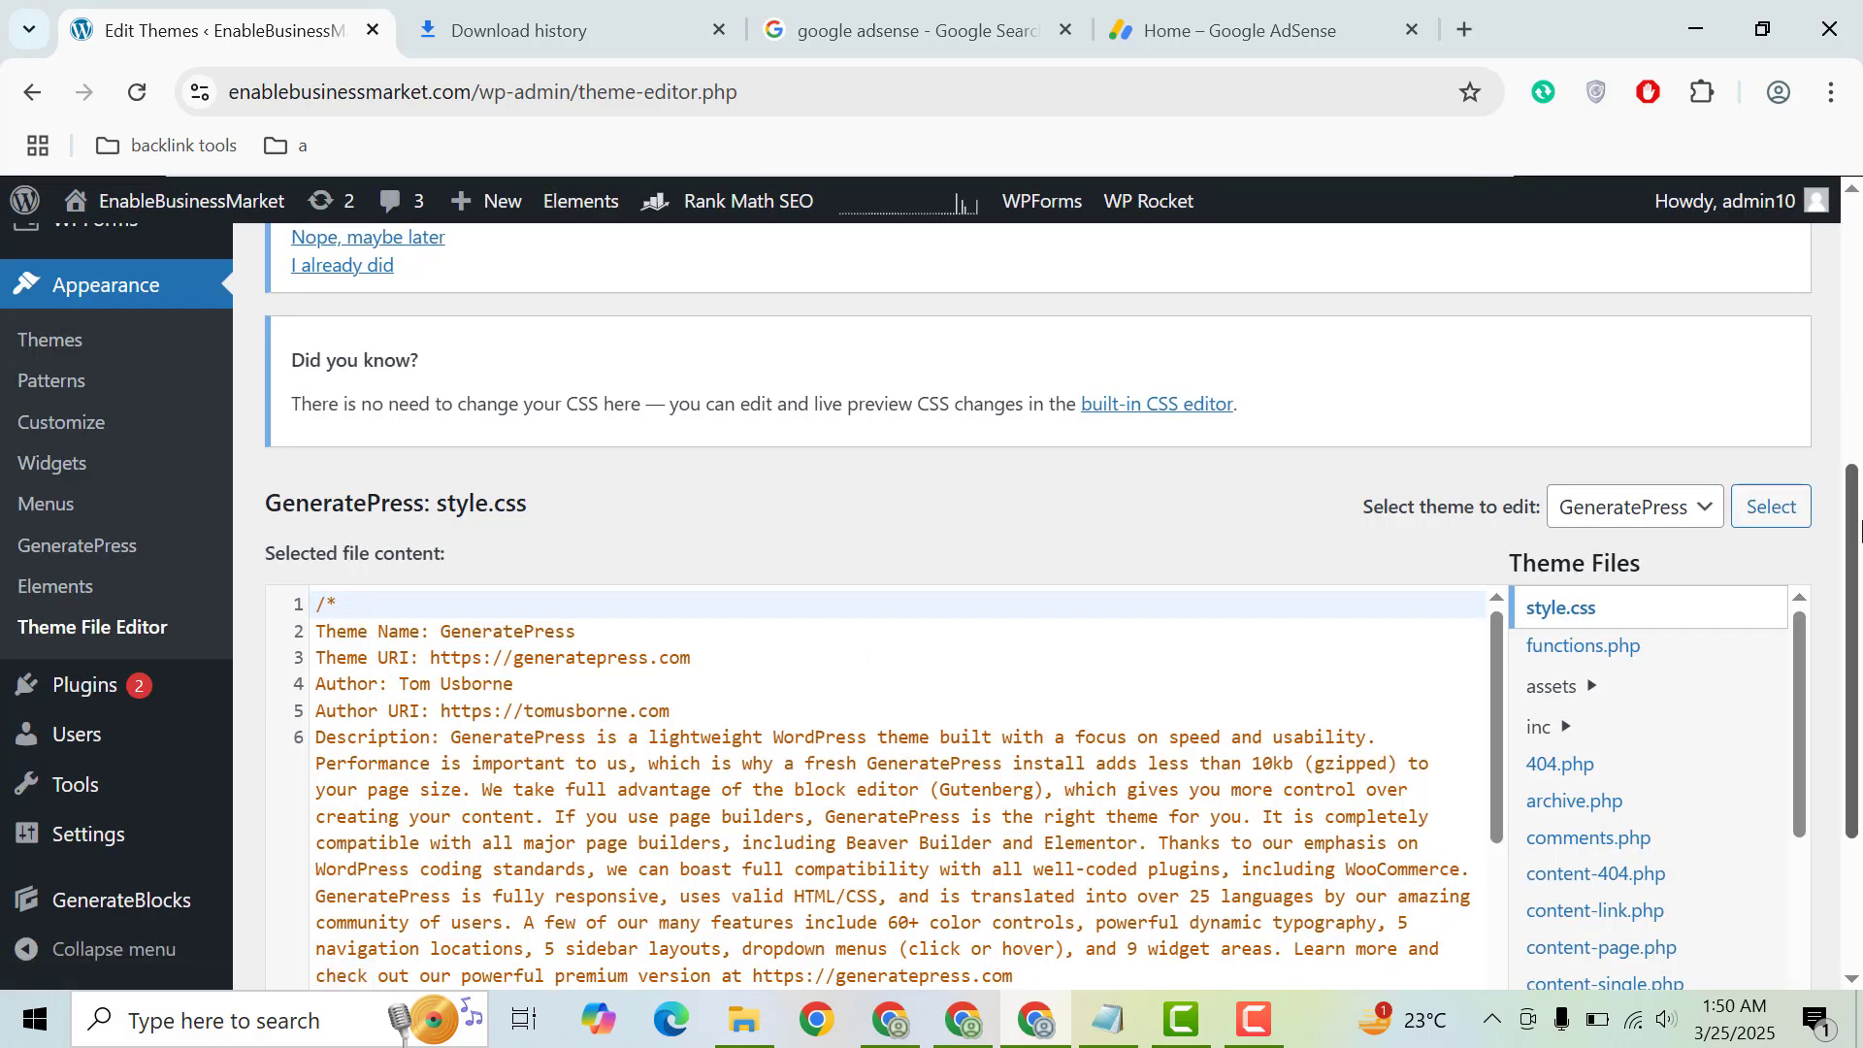
pyautogui.scroll(-2, 1858, 532)
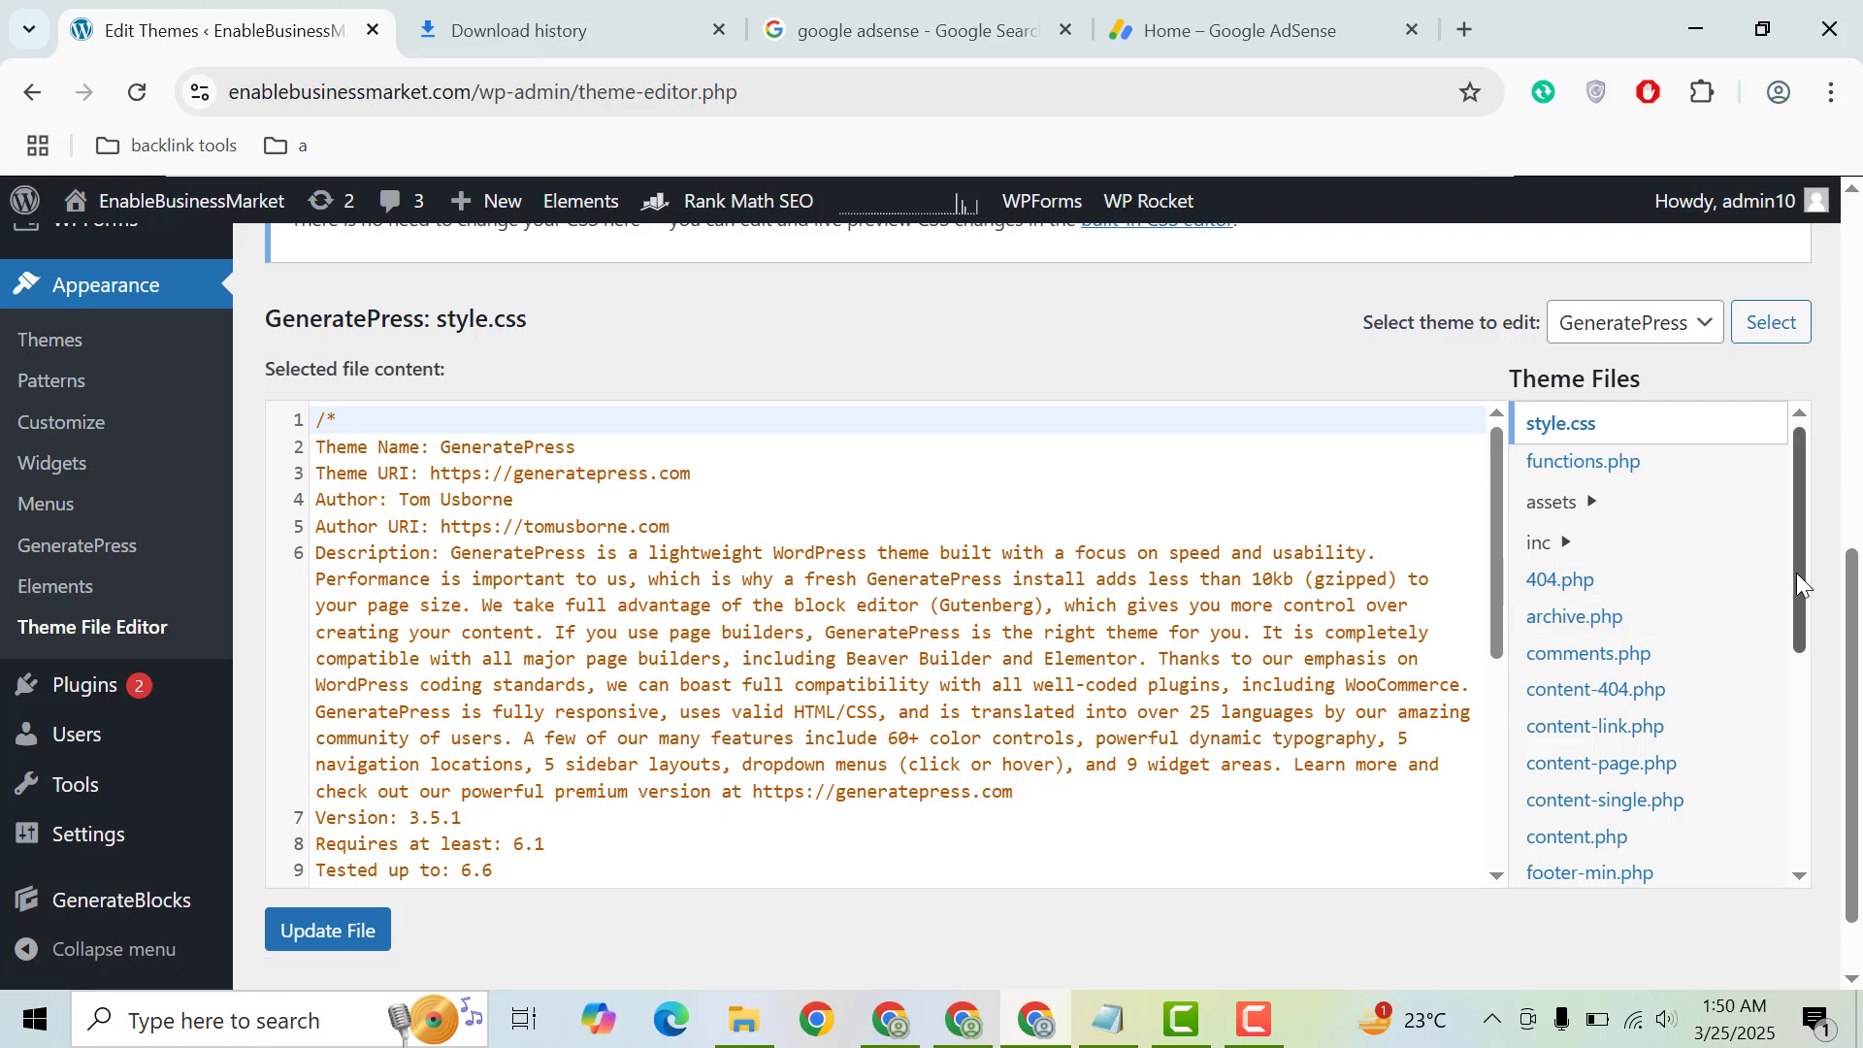
pyautogui.moveTo(1796, 572); pyautogui.dragTo(1796, 689)
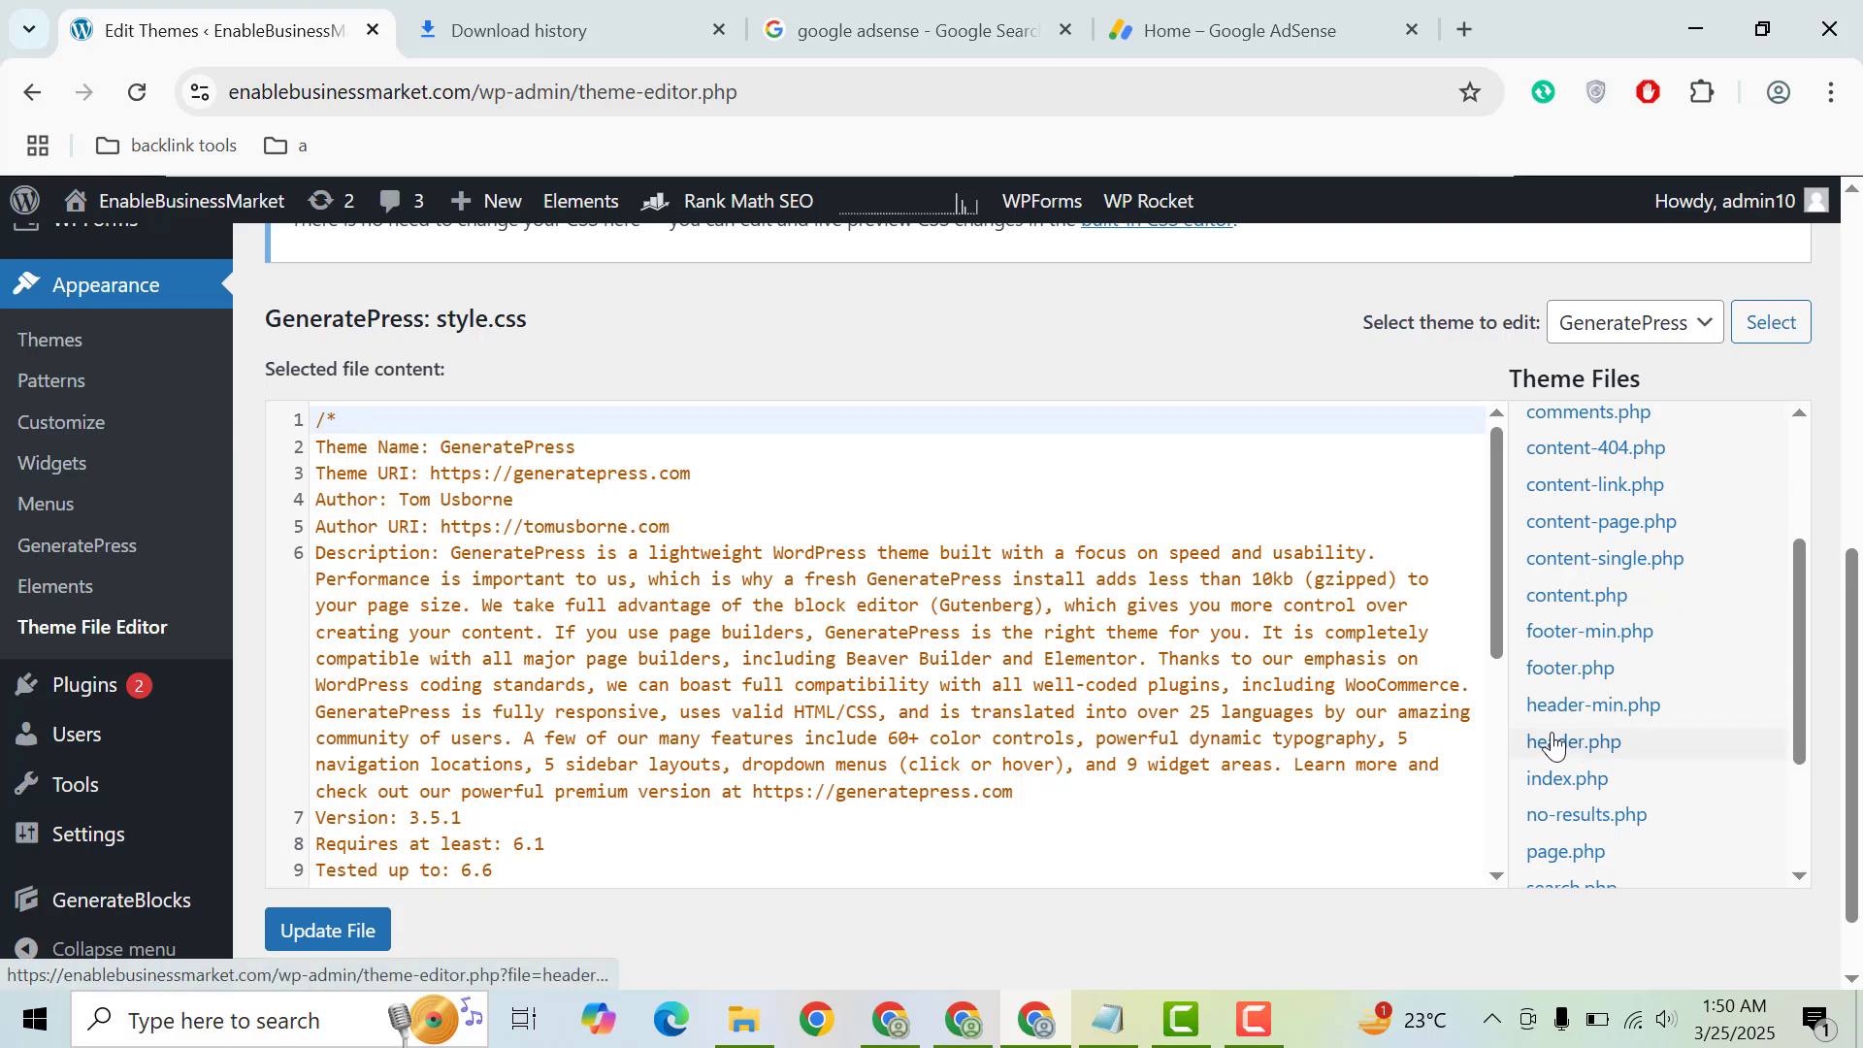
pyautogui.click(1596, 744)
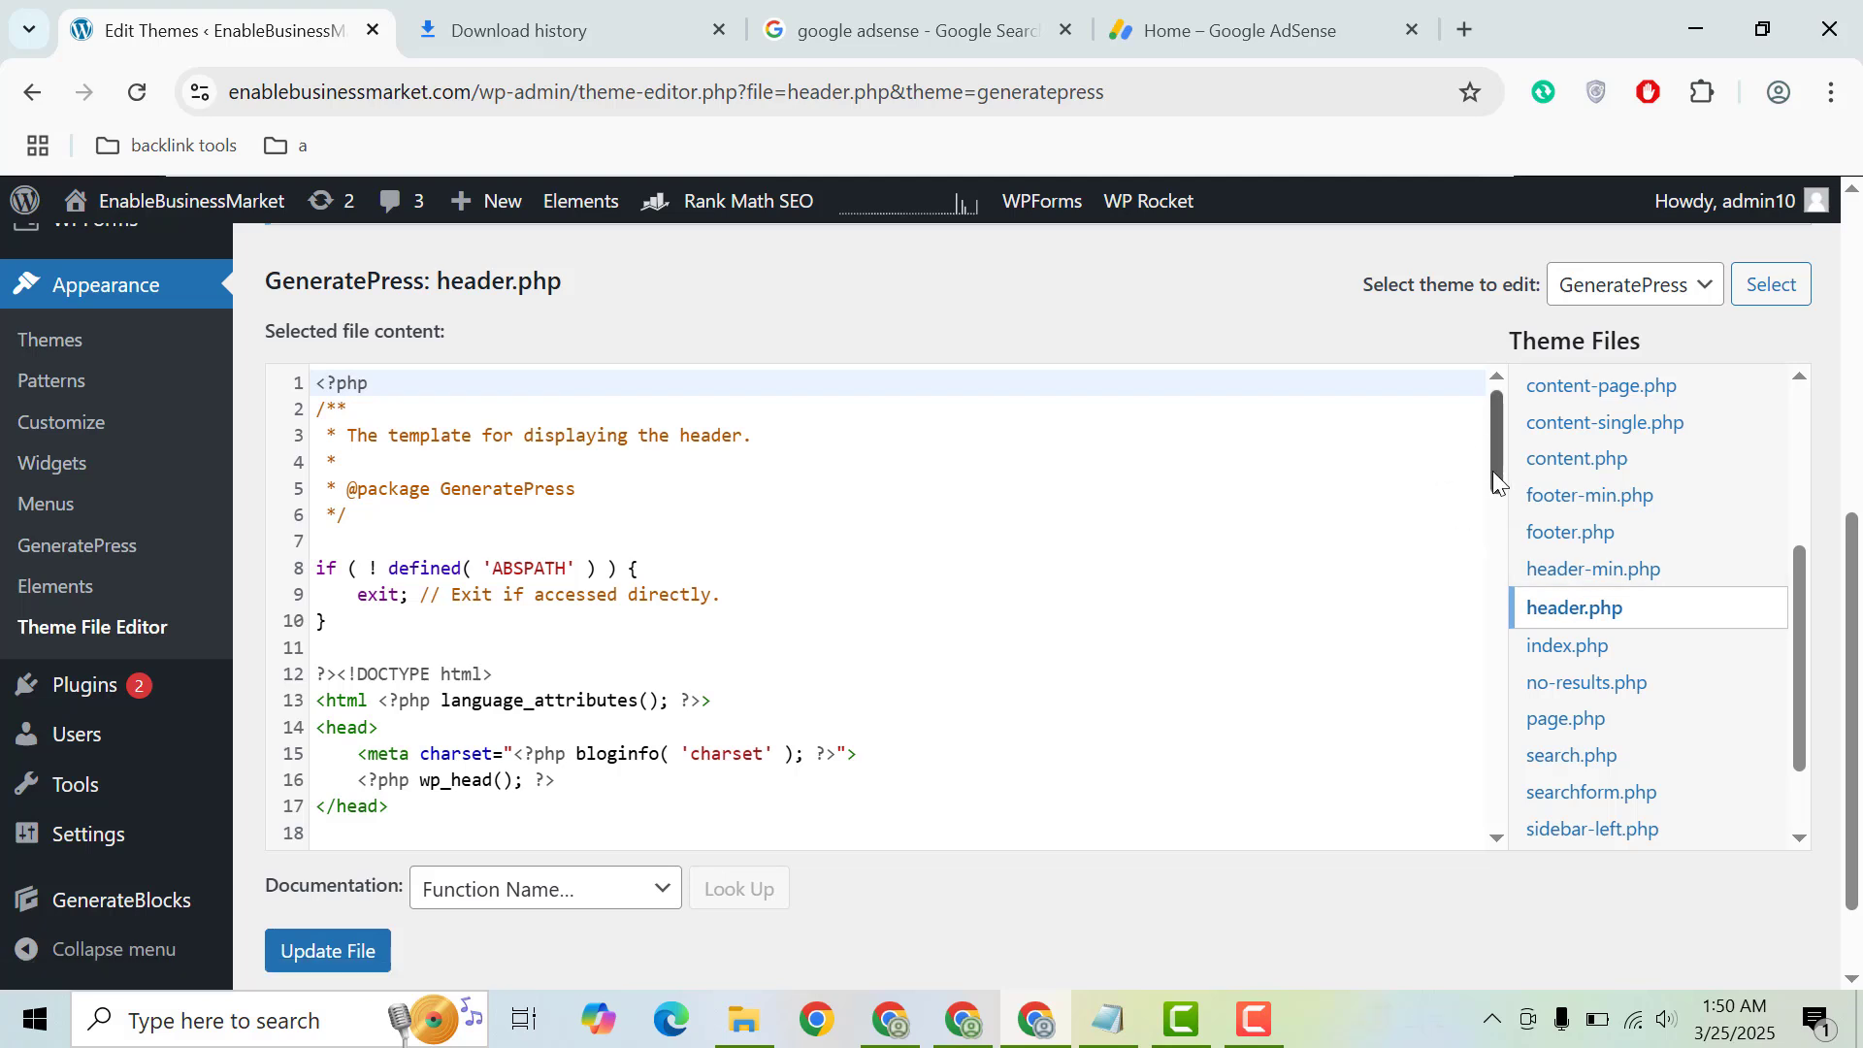
# Paste the copied AdSense meta tag on a new line directly below the opening head tag in header.php and update the file
pyautogui.moveTo(1492, 470); pyautogui.dragTo(1493, 521)
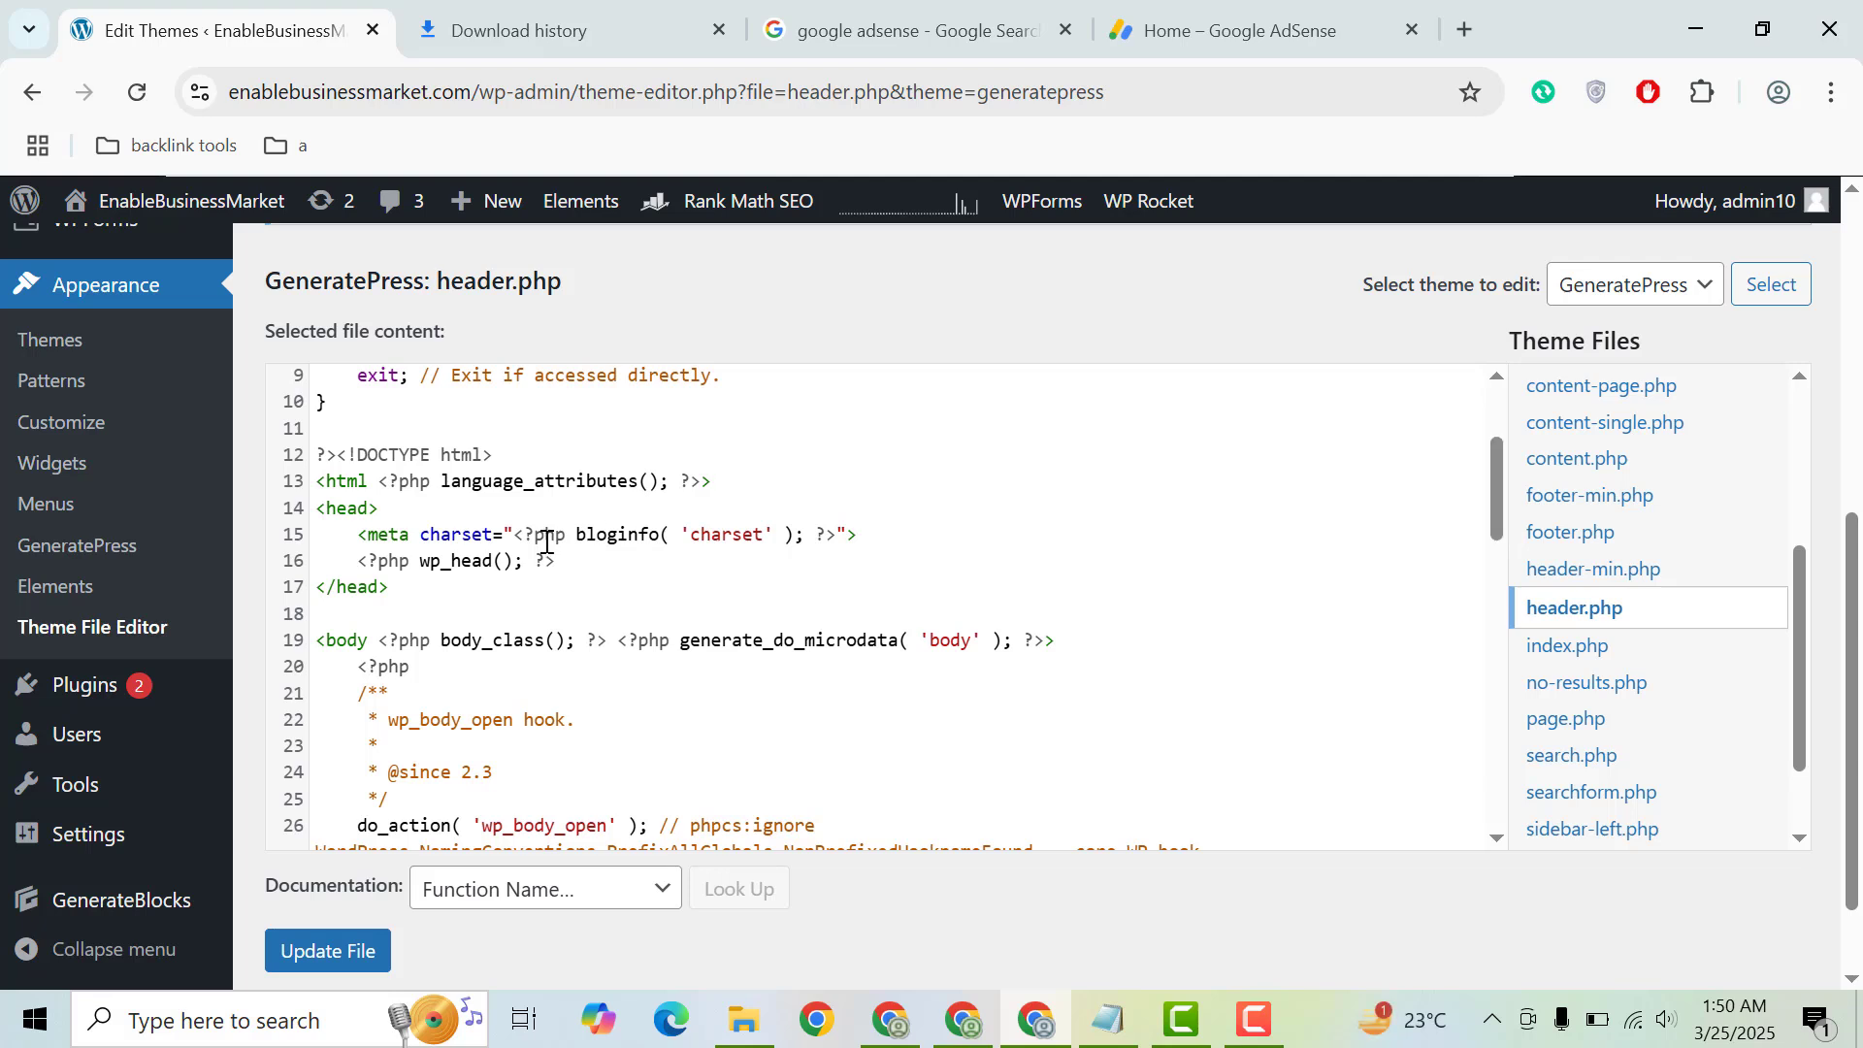
pyautogui.moveTo(414, 514); pyautogui.dragTo(305, 520)
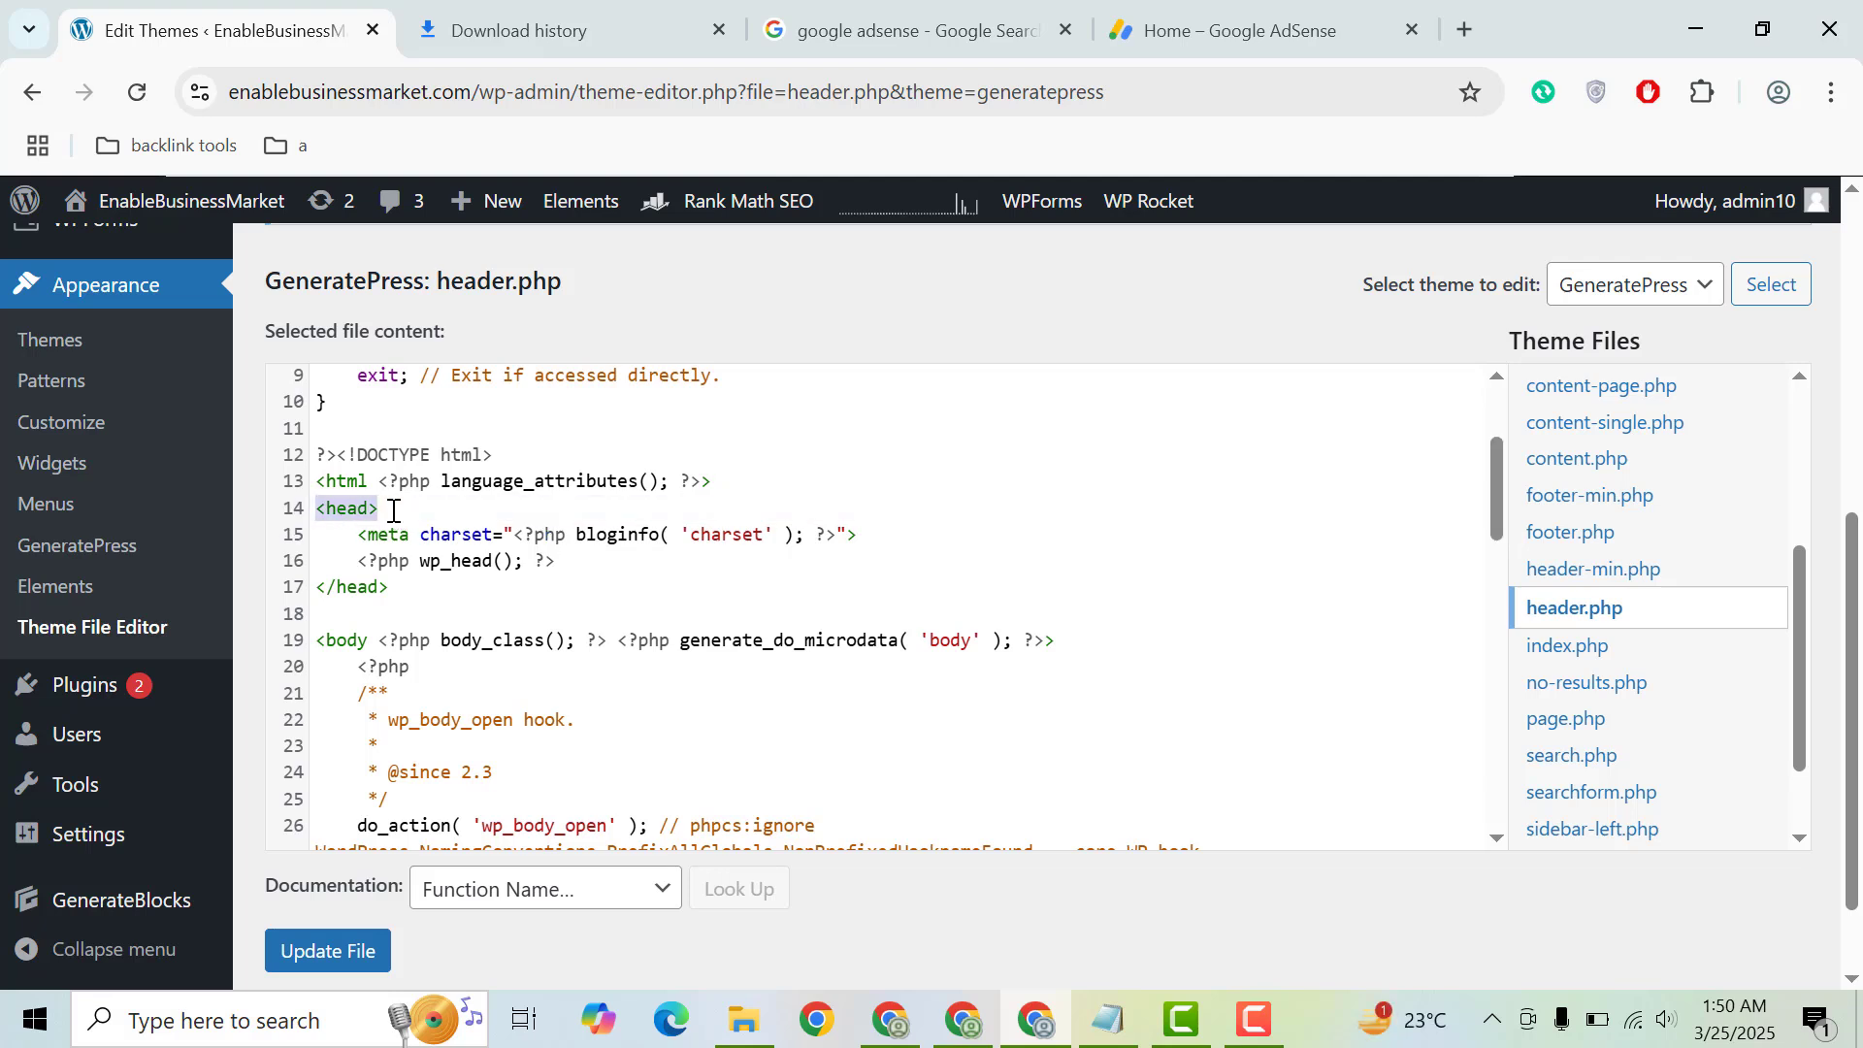
pyautogui.click(882, 527)
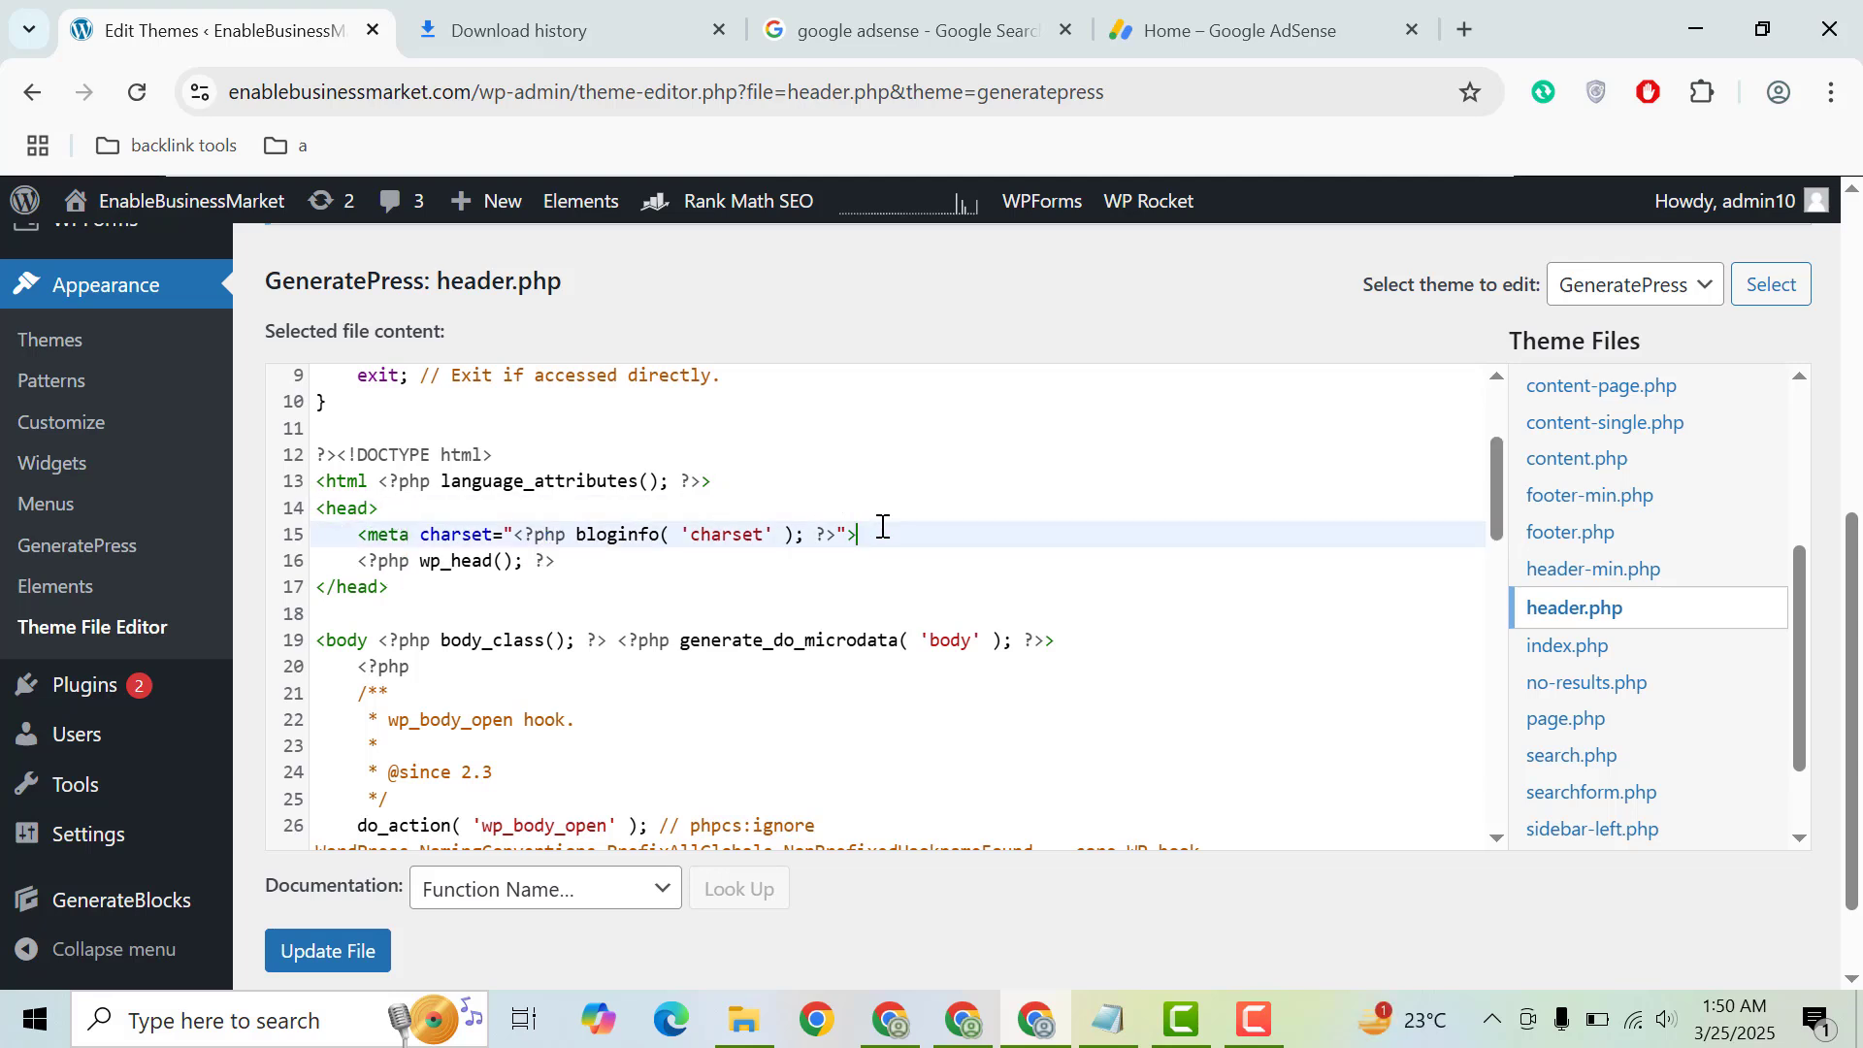
pyautogui.click(585, 506)
pyautogui.press('Return')
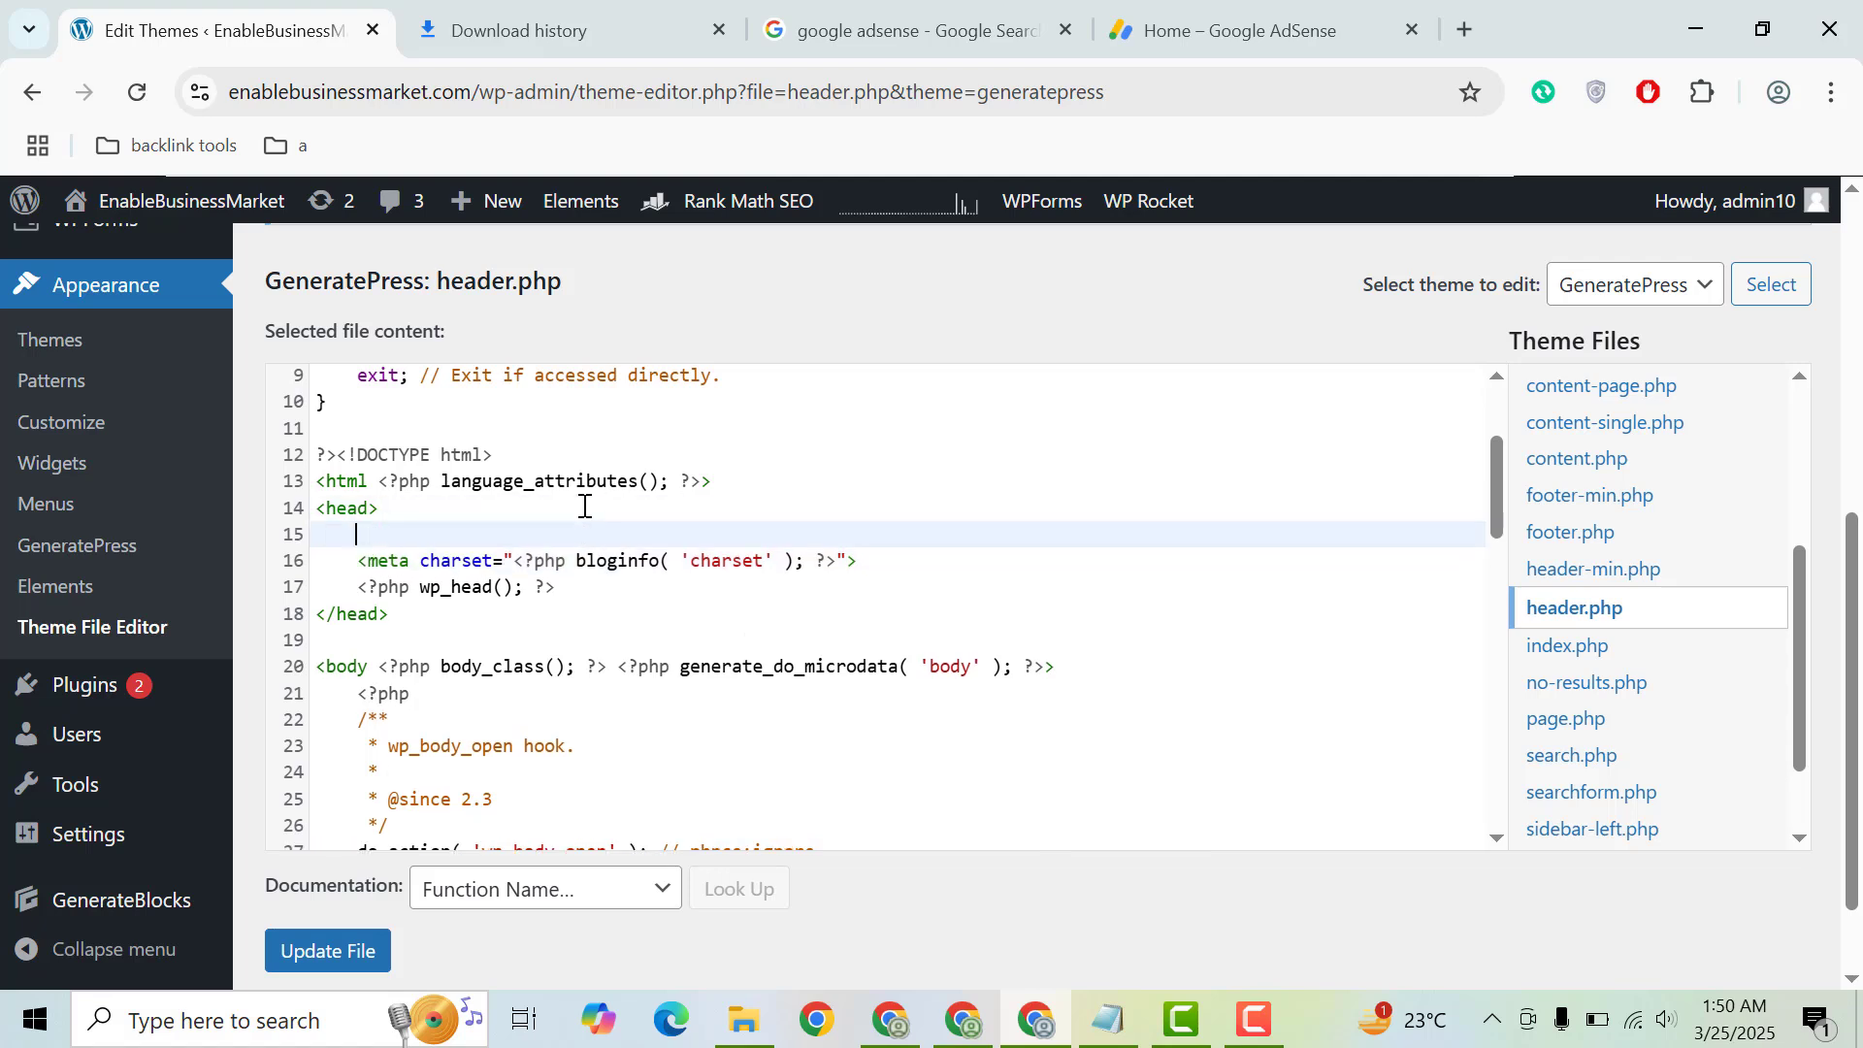
pyautogui.hotkey('ctrl', 'v')
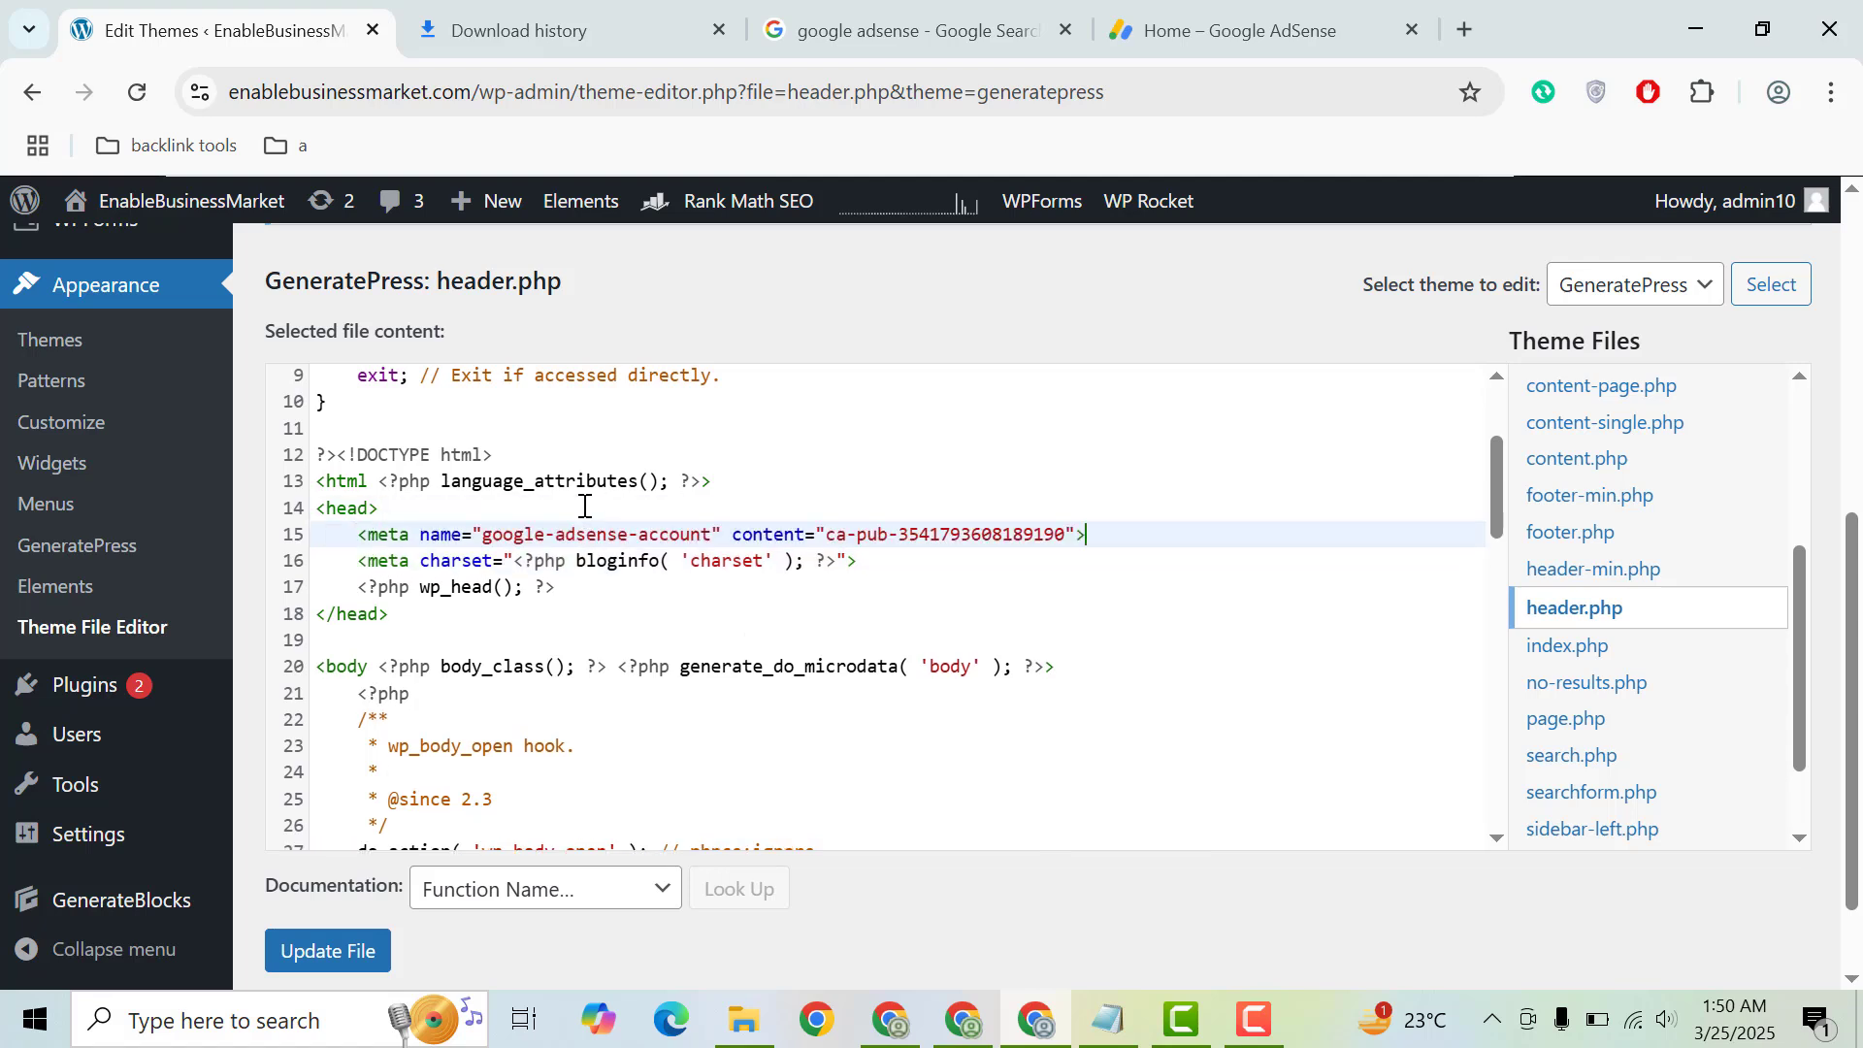
pyautogui.moveTo(363, 537); pyautogui.dragTo(489, 537)
pyautogui.click(442, 537)
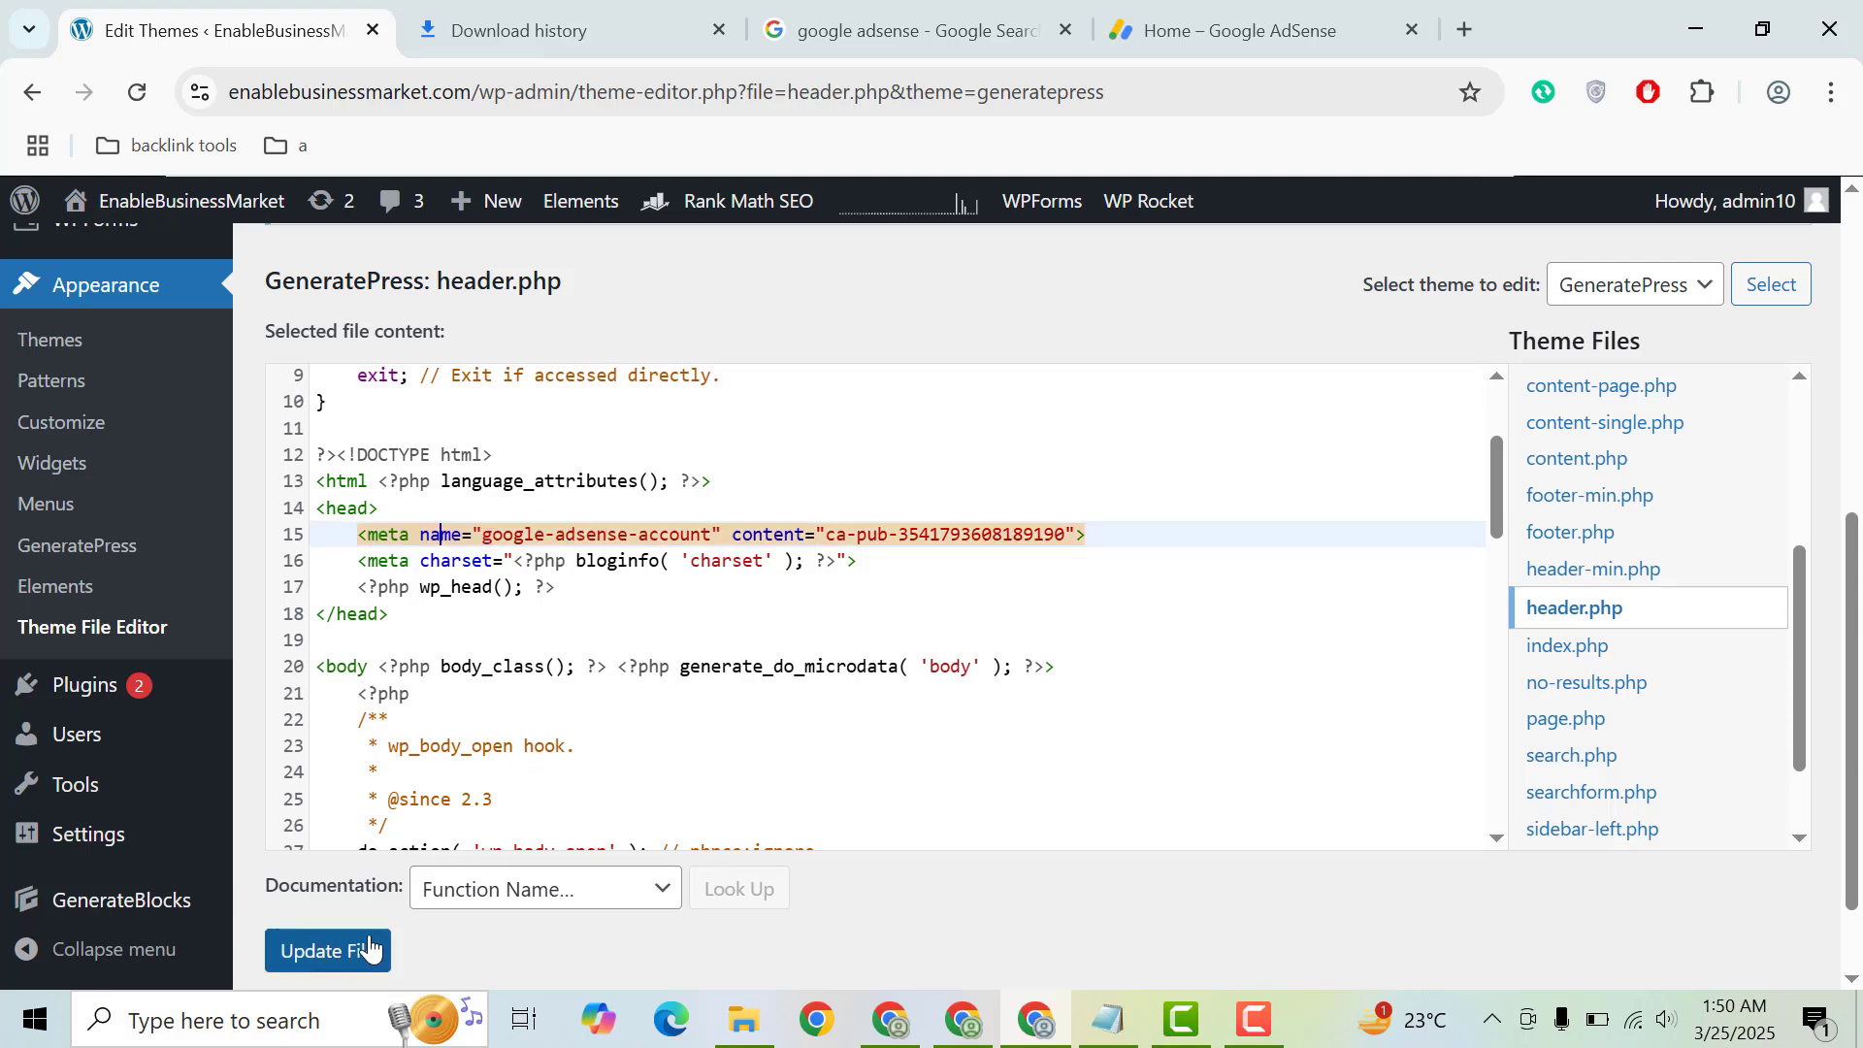
pyautogui.click(333, 956)
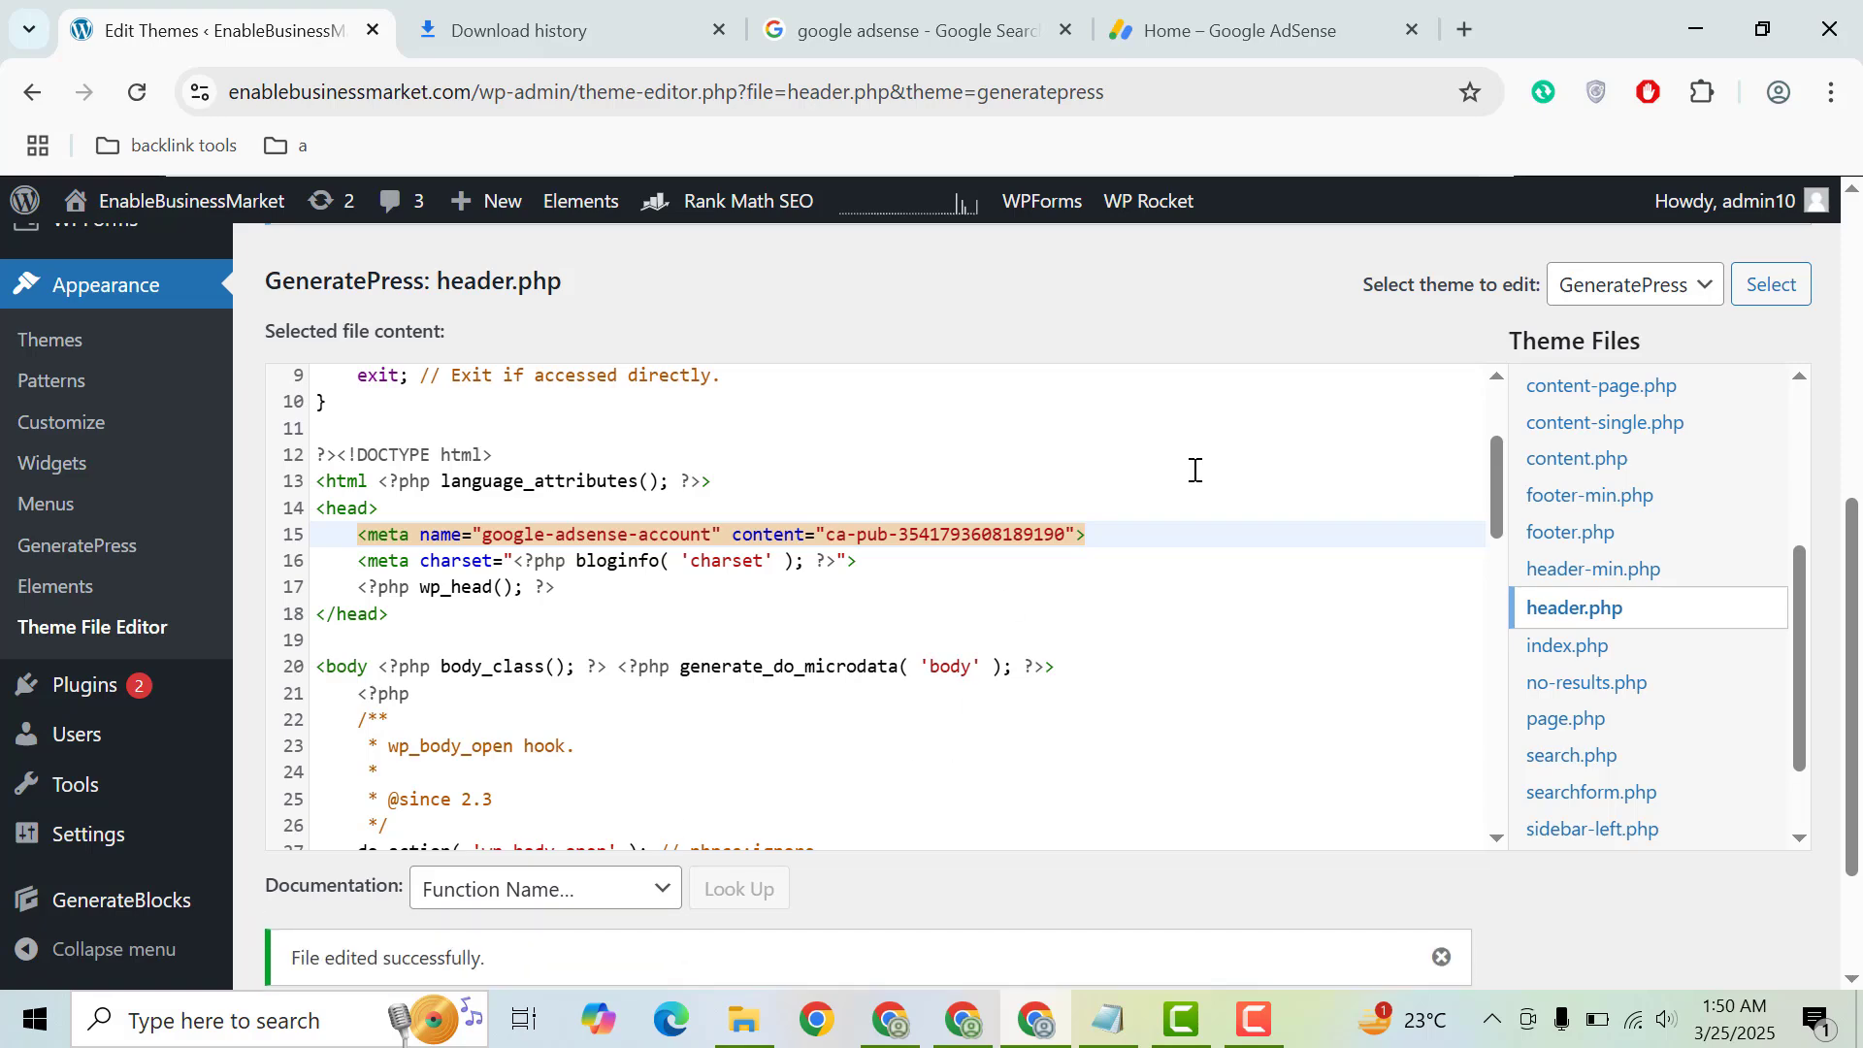
pyautogui.scroll(-1, 1858, 616)
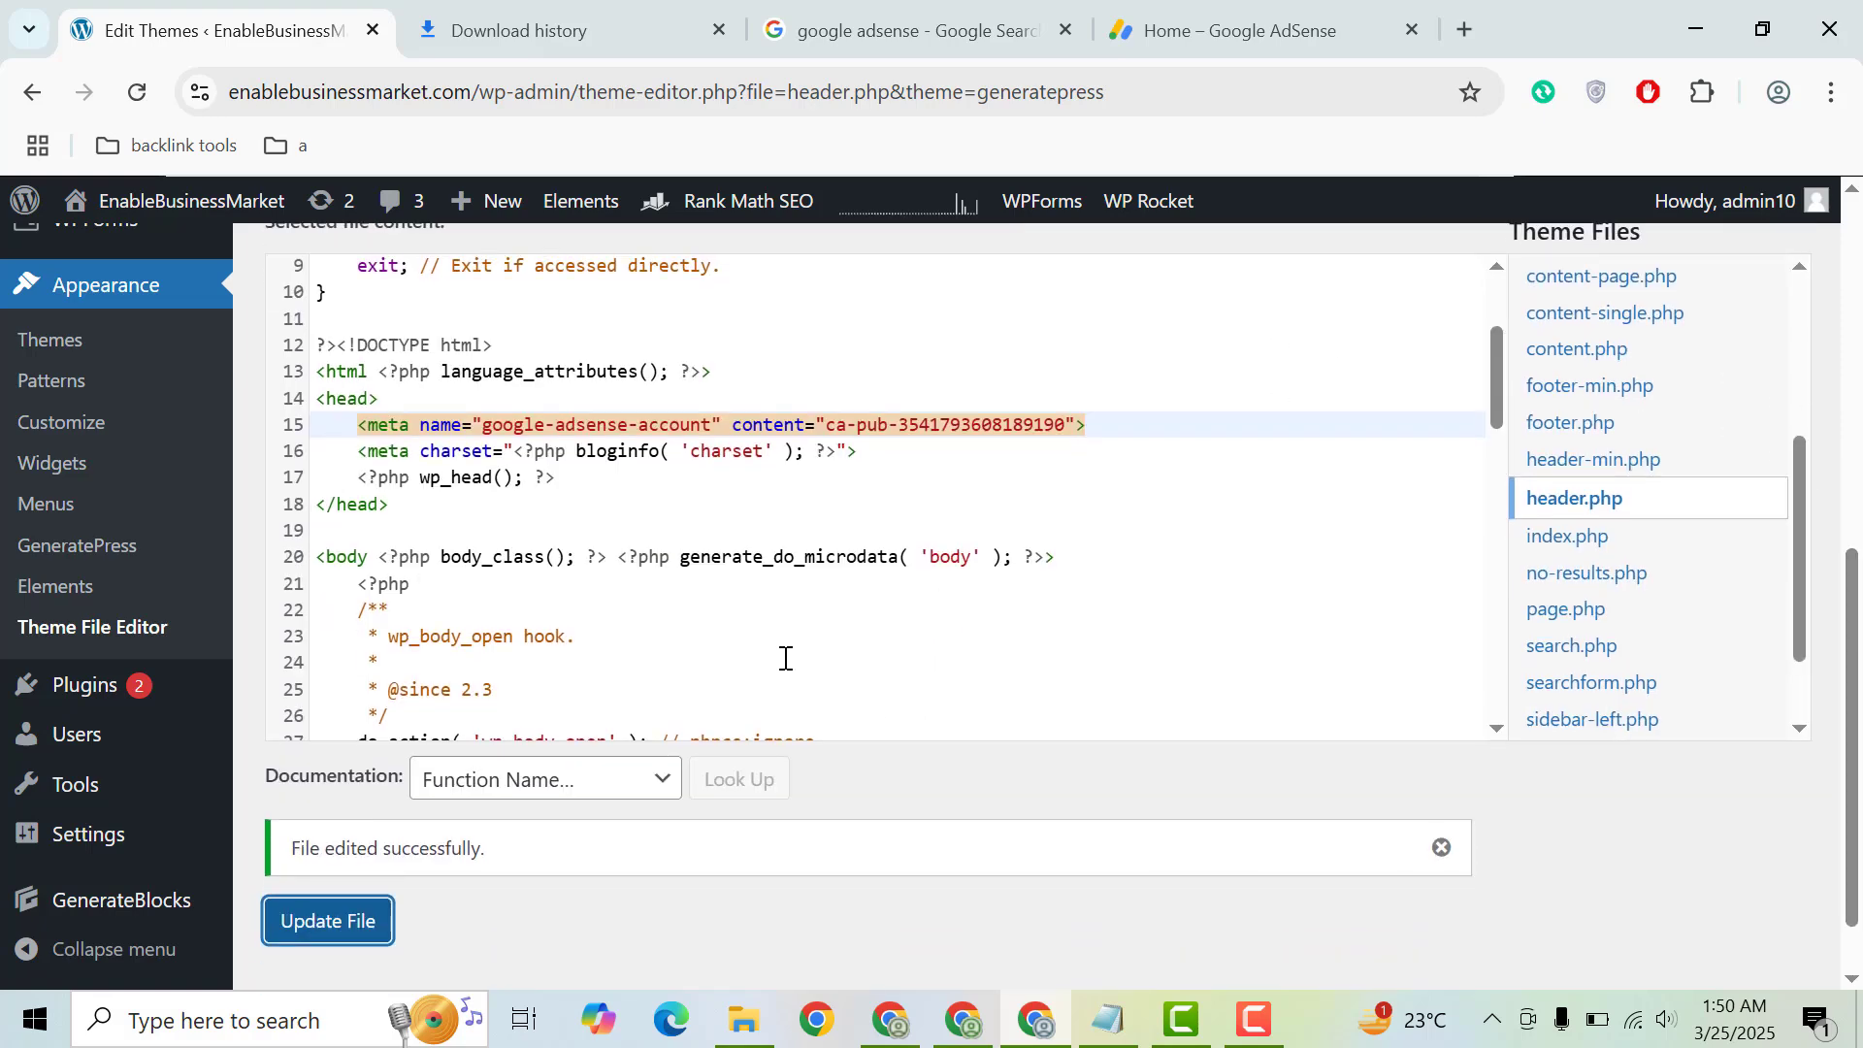
# Switch to the AdSense site page, declare the HTML meta tag as placed and try to verify site ownership
pyautogui.click(1174, 13)
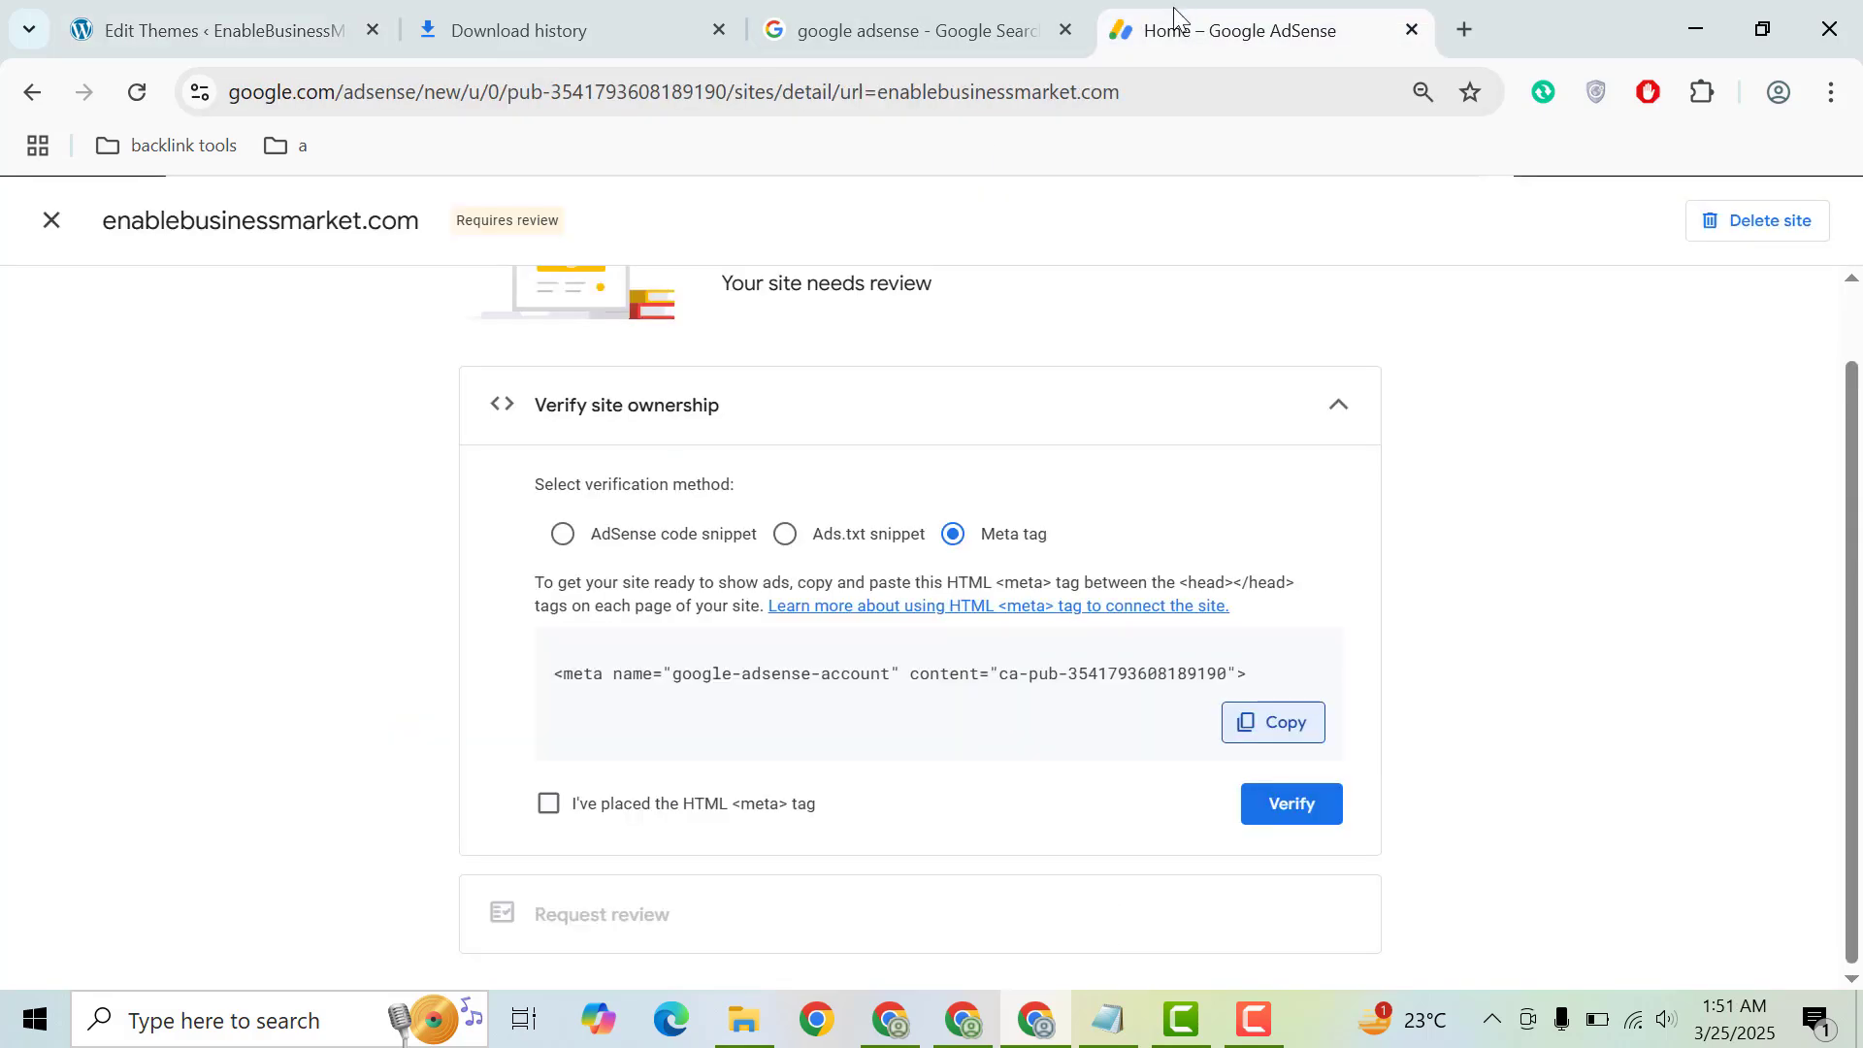
pyautogui.click(549, 810)
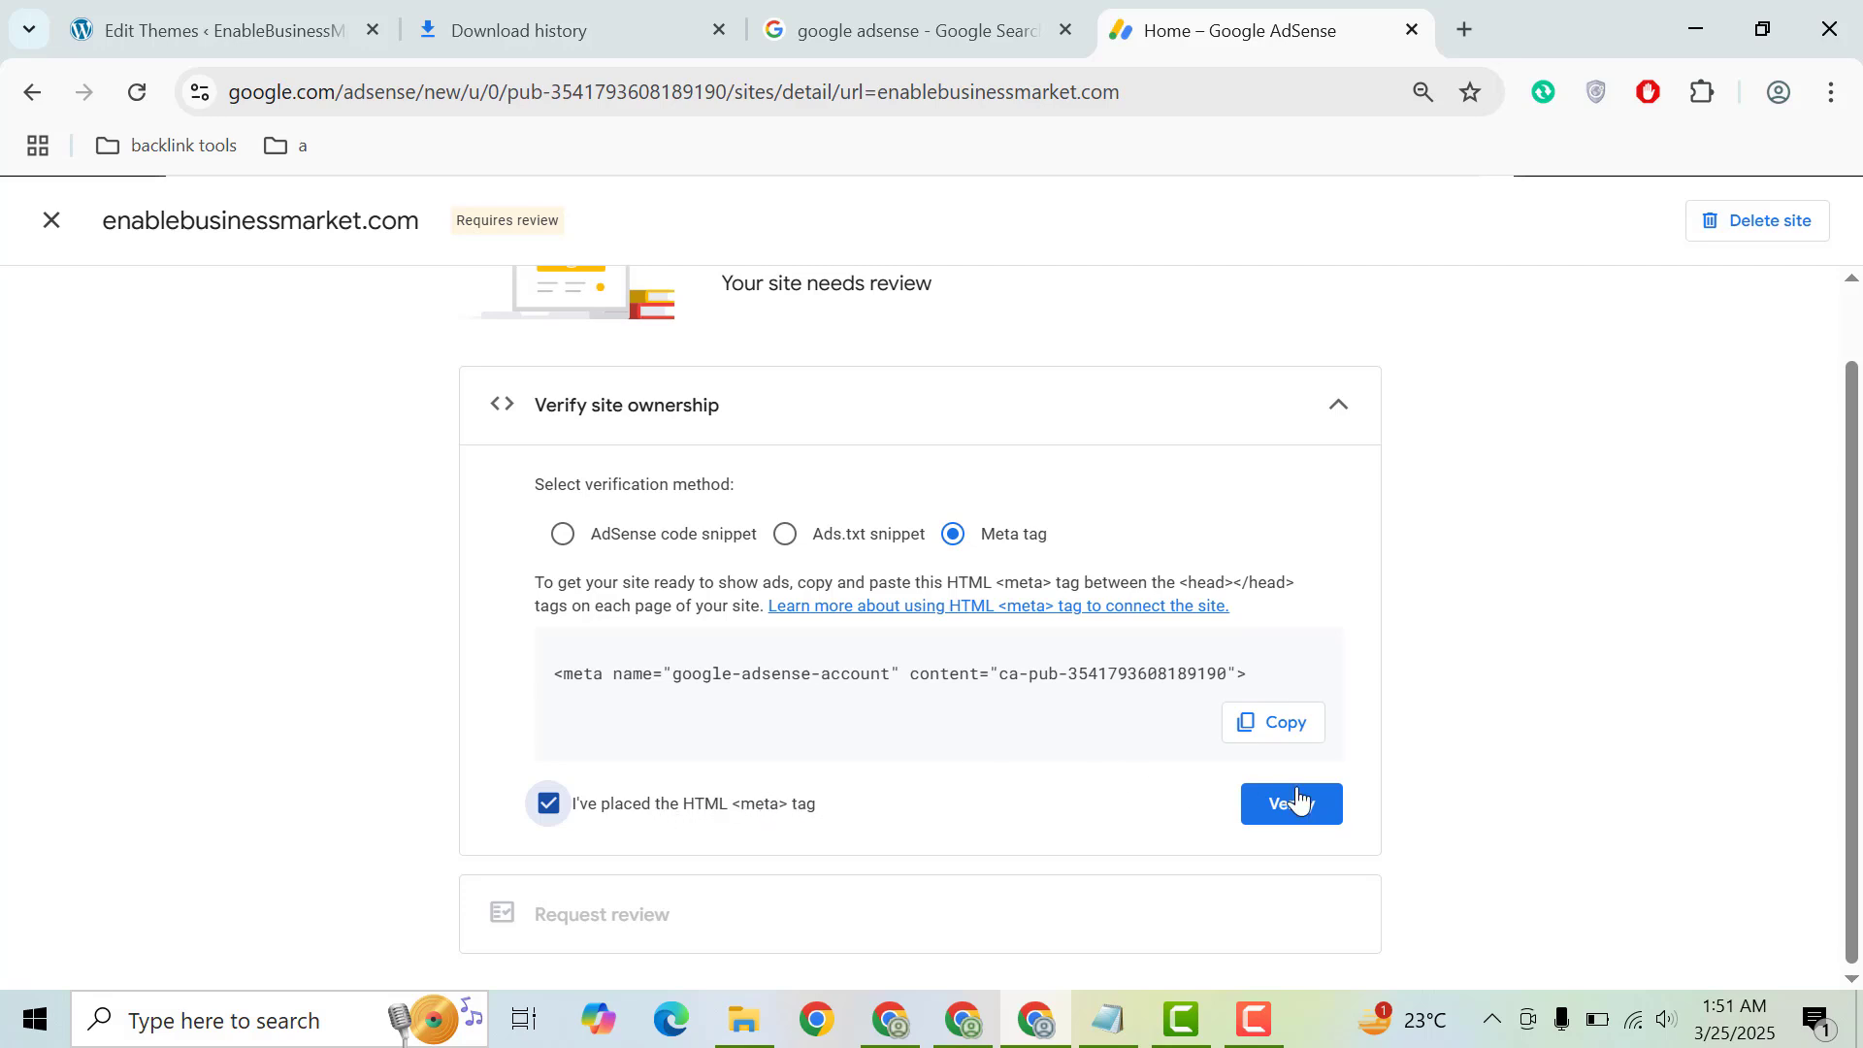
pyautogui.click(1305, 821)
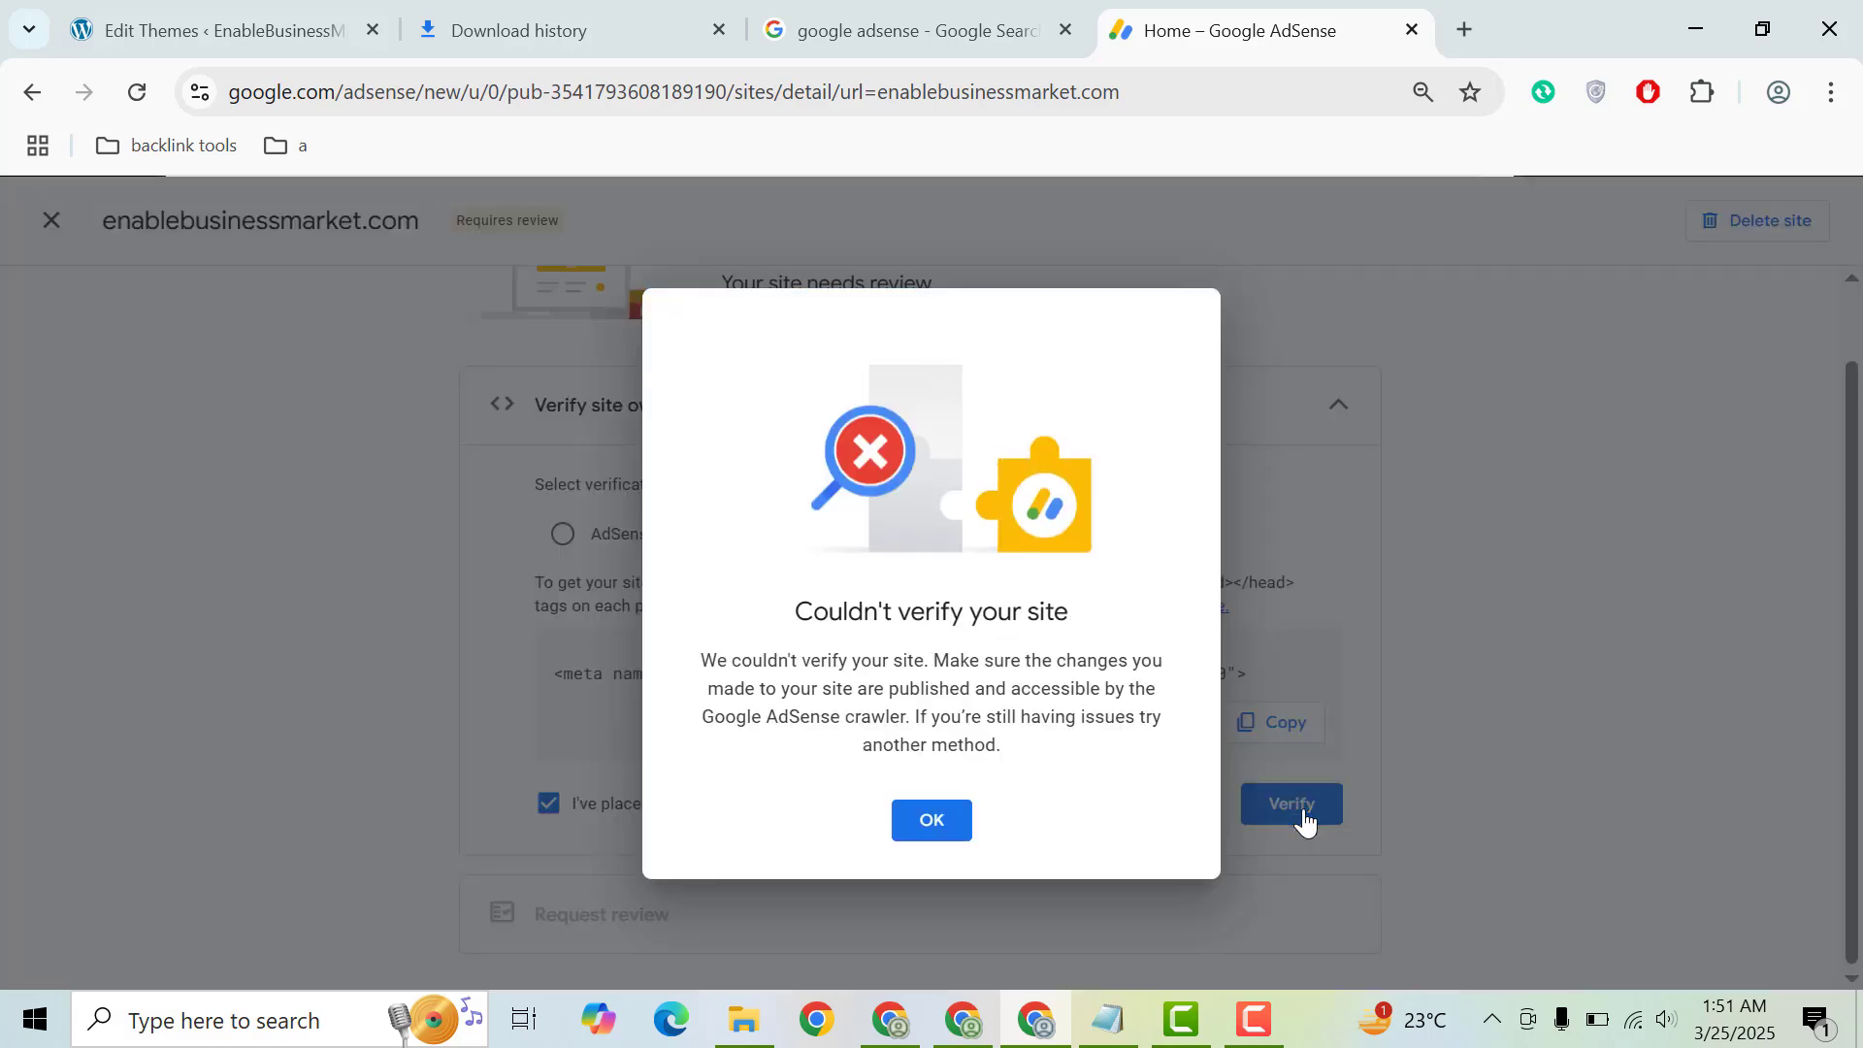
pyautogui.click(931, 822)
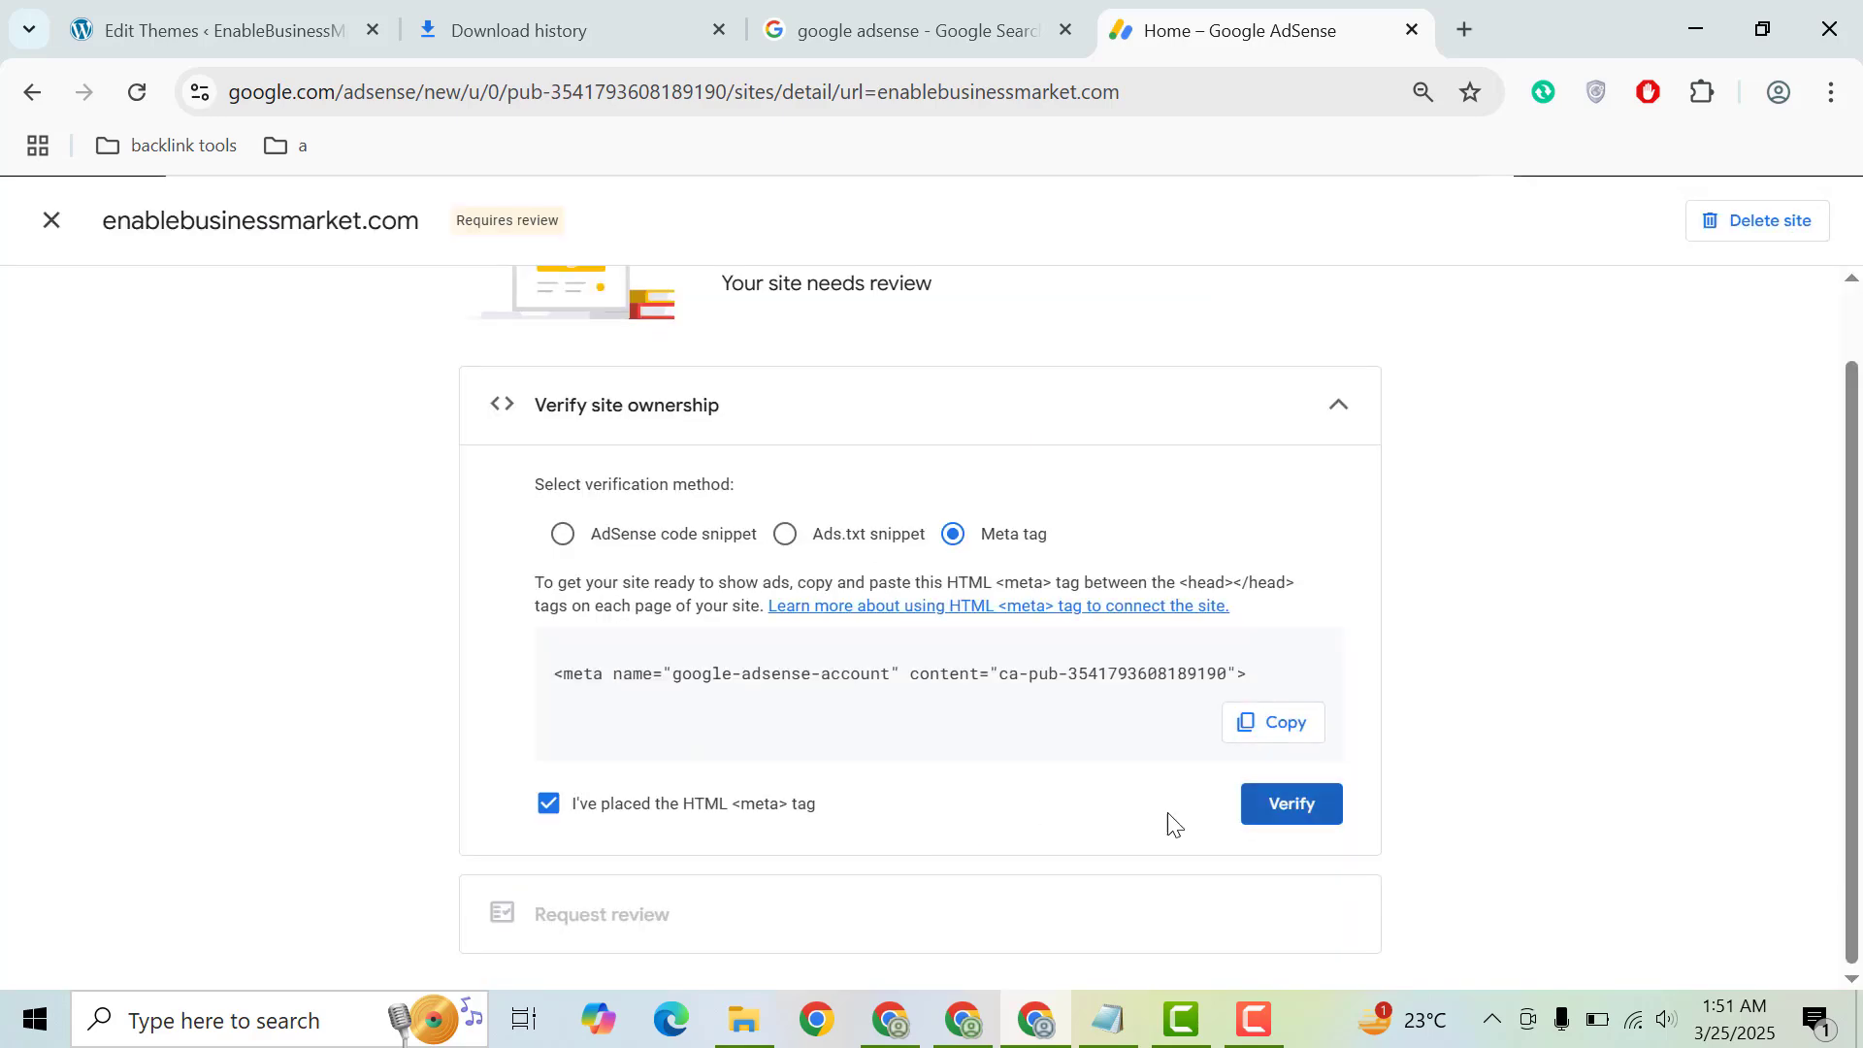
# Return to the WordPress dashboard and clear and preload the WP Rocket cache
pyautogui.click(236, 19)
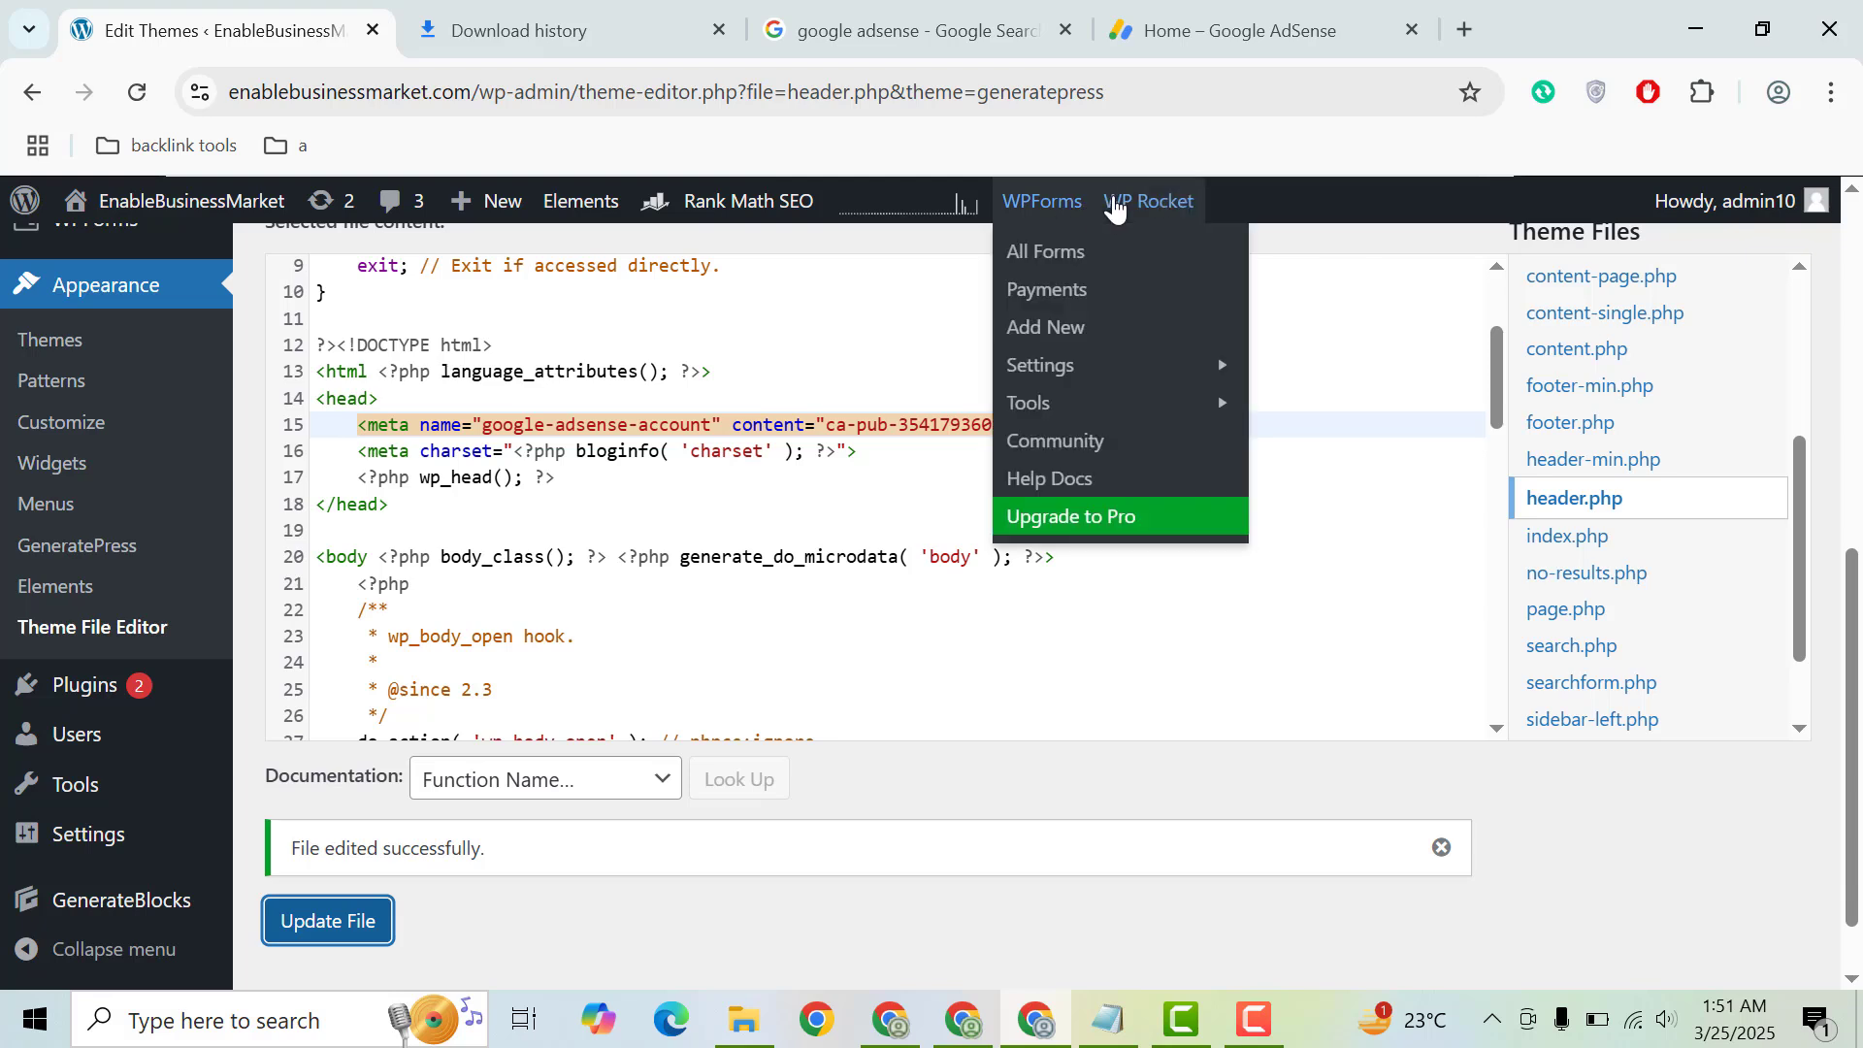
pyautogui.moveTo(1113, 200)
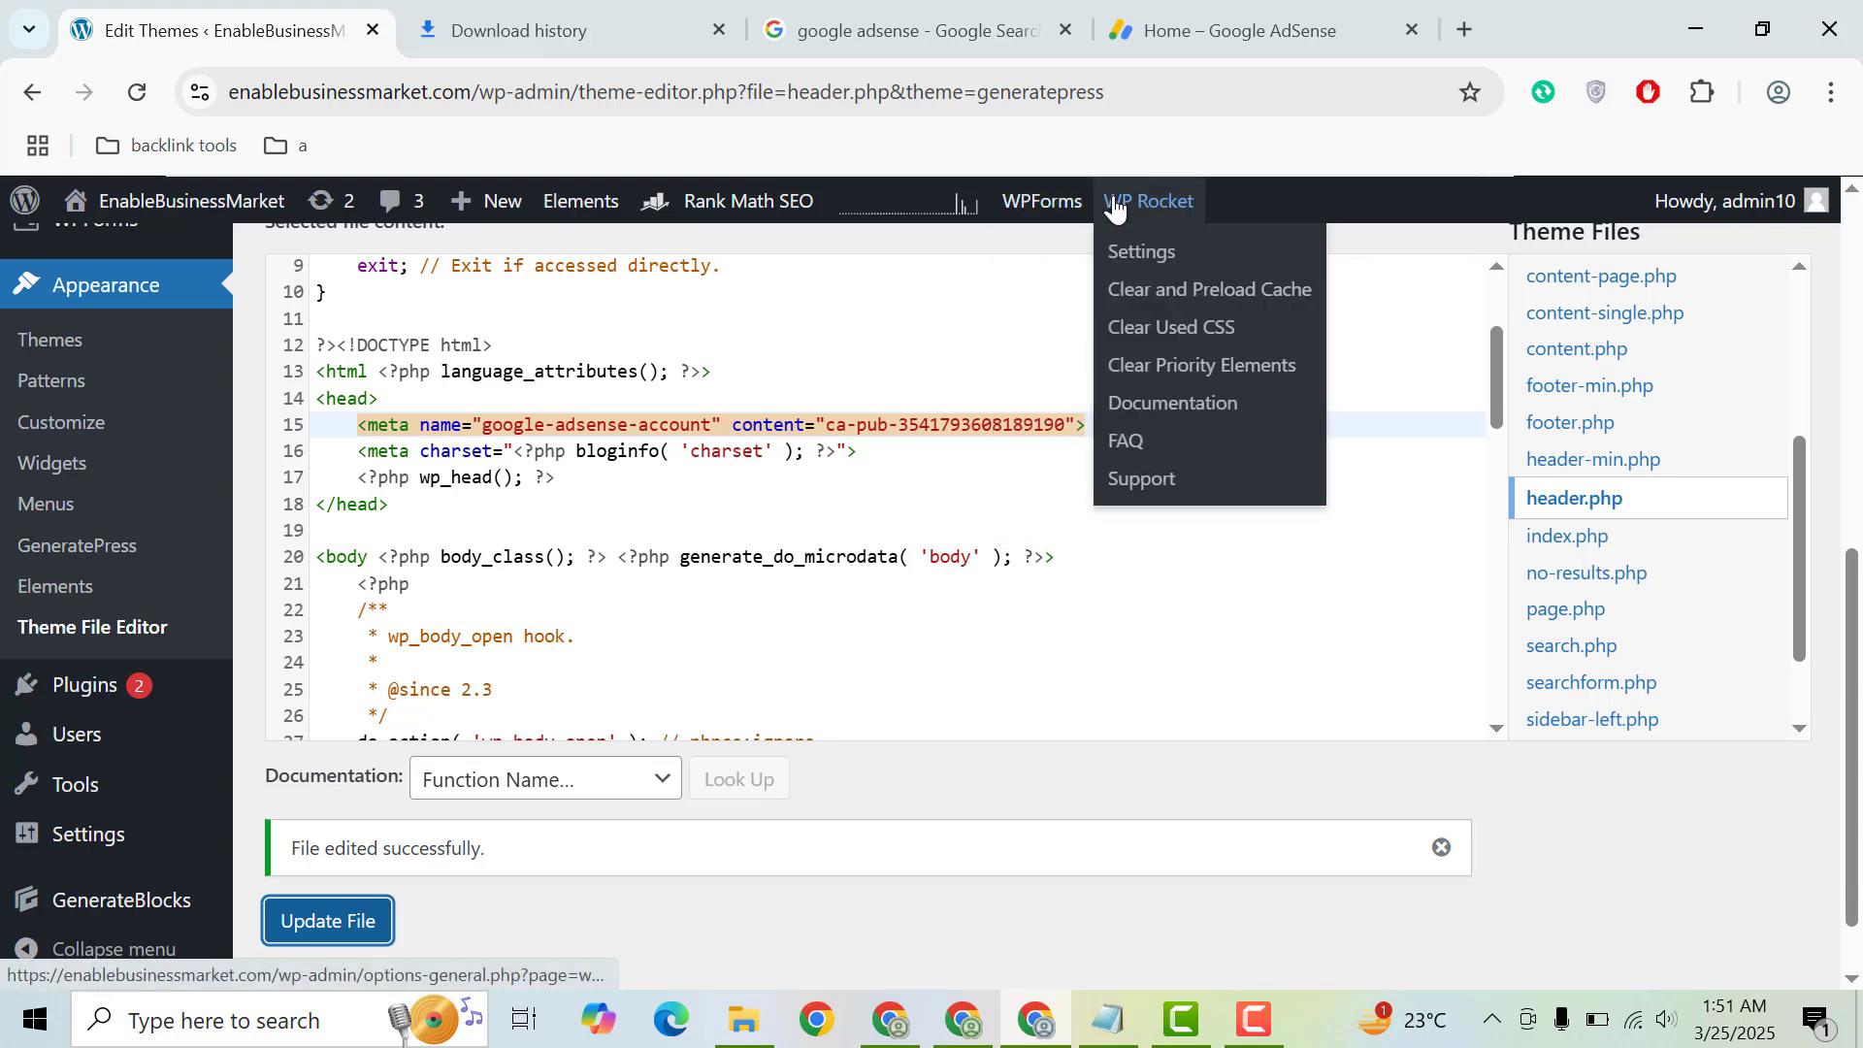
pyautogui.click(1164, 309)
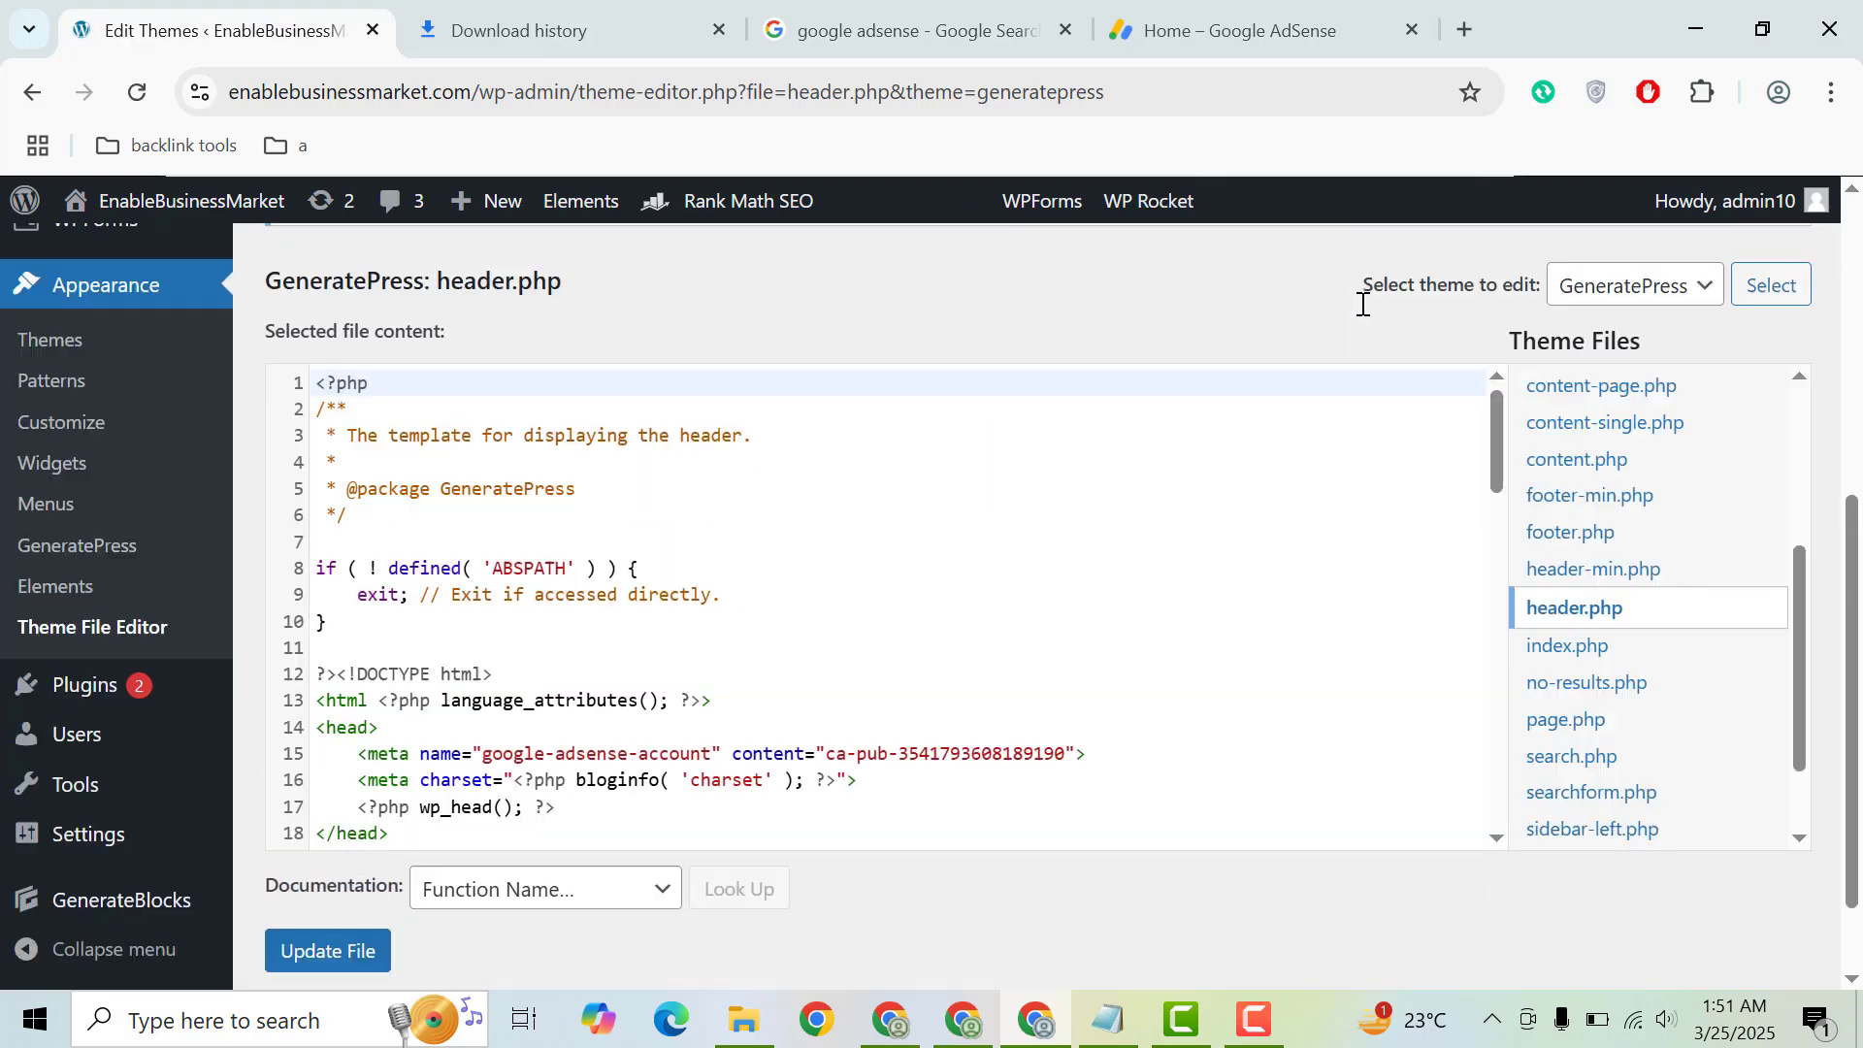
# Go back to AdSense, run the ownership verification again and request a review of enablebusinessmarket.com
pyautogui.click(1261, 25)
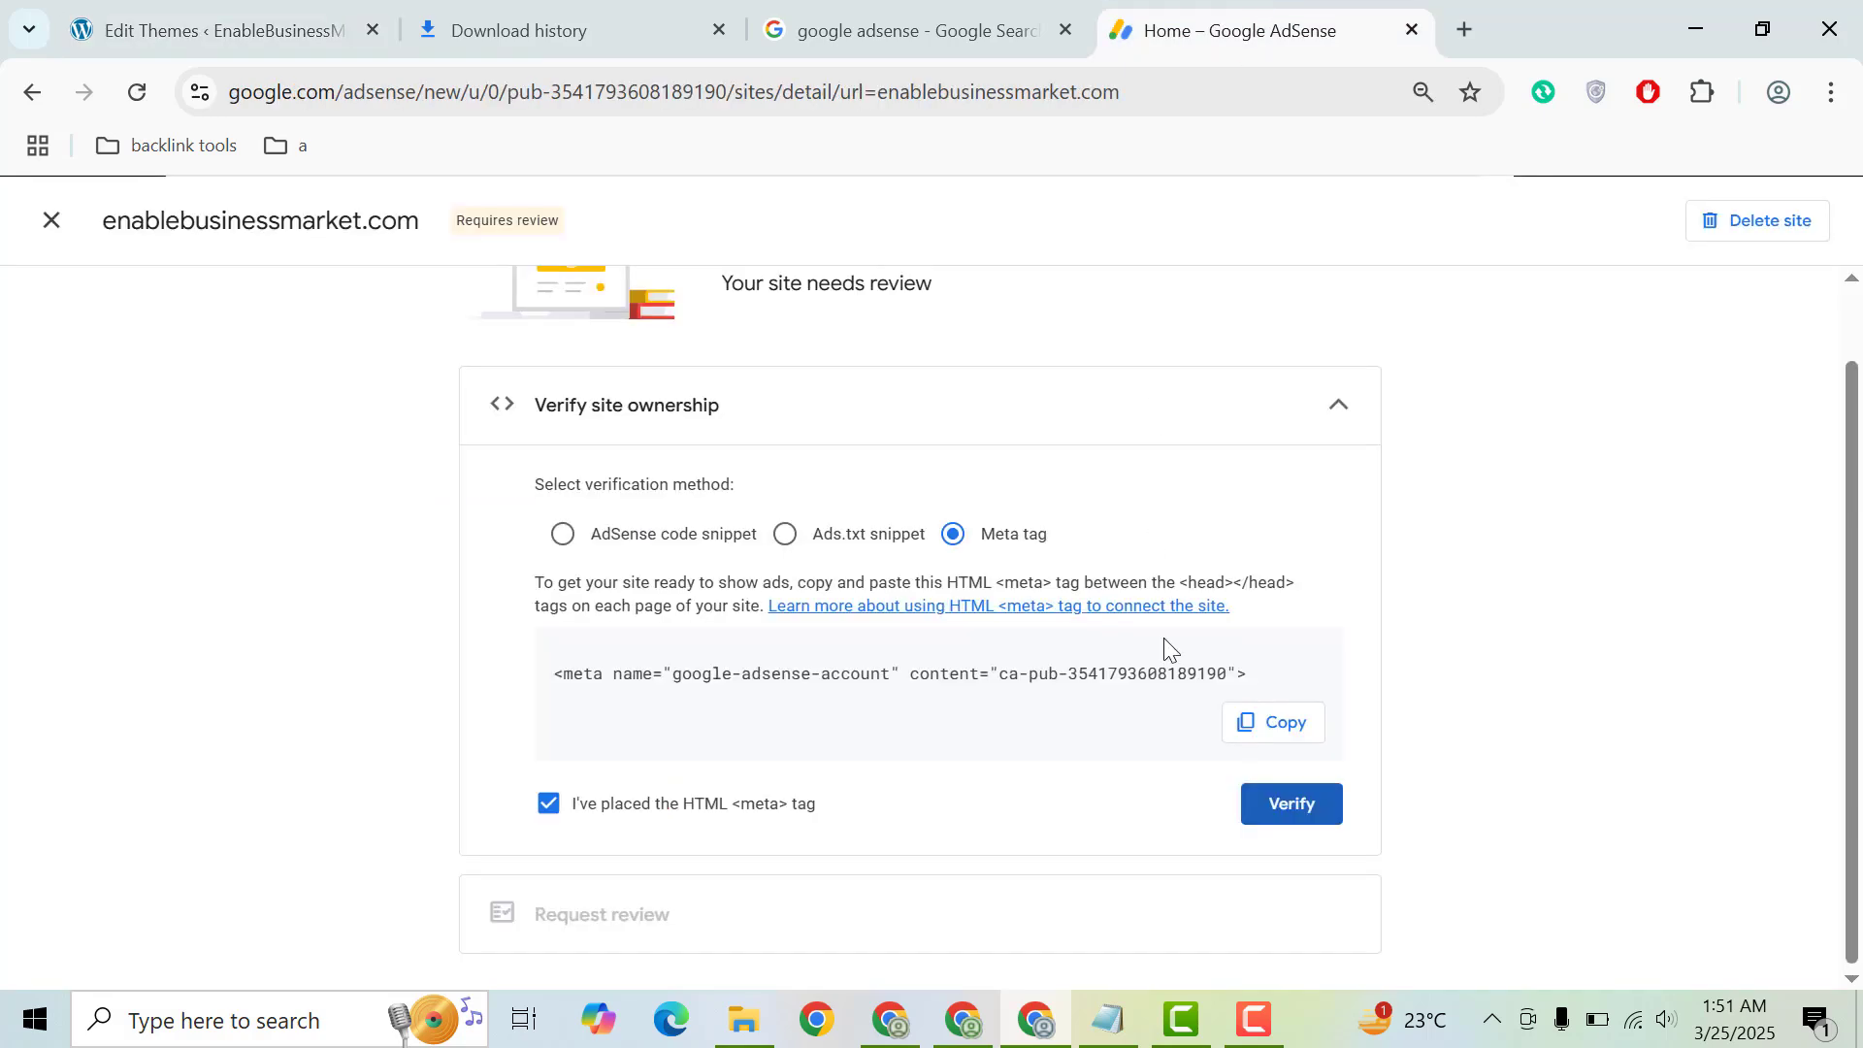
pyautogui.click(1288, 806)
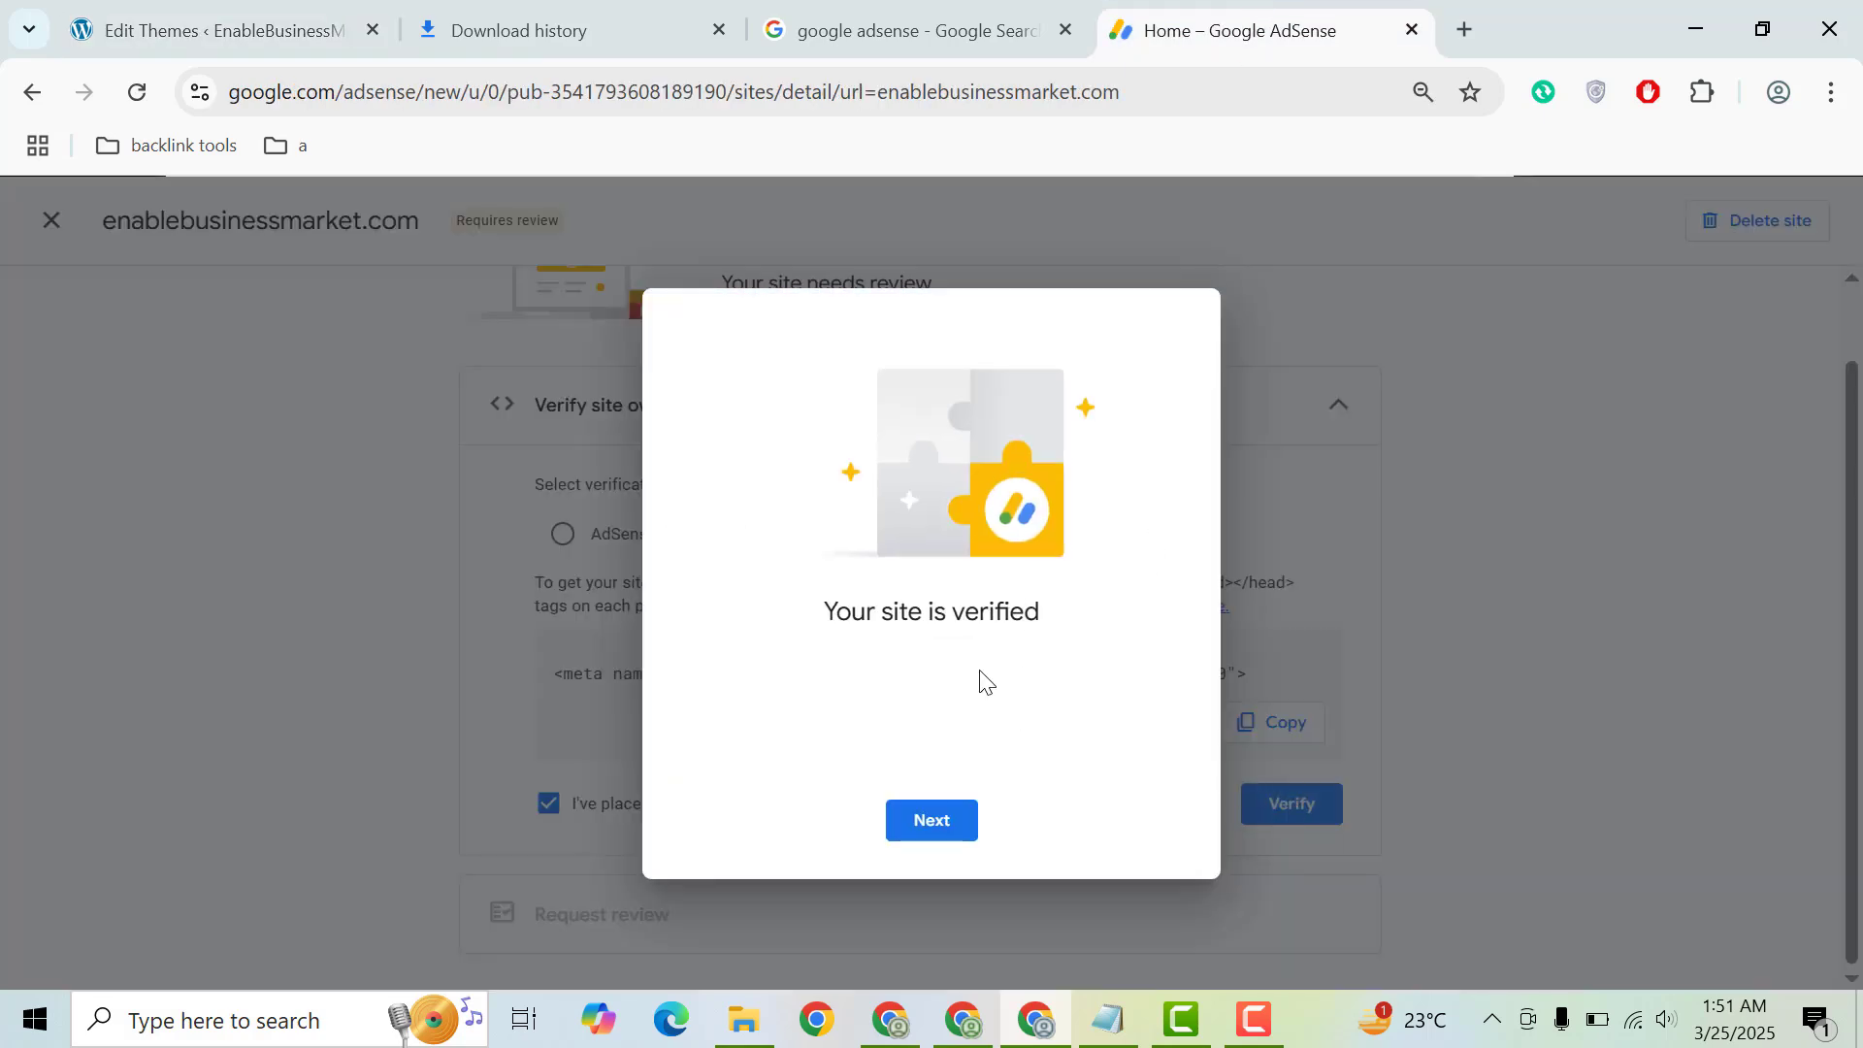
pyautogui.click(932, 823)
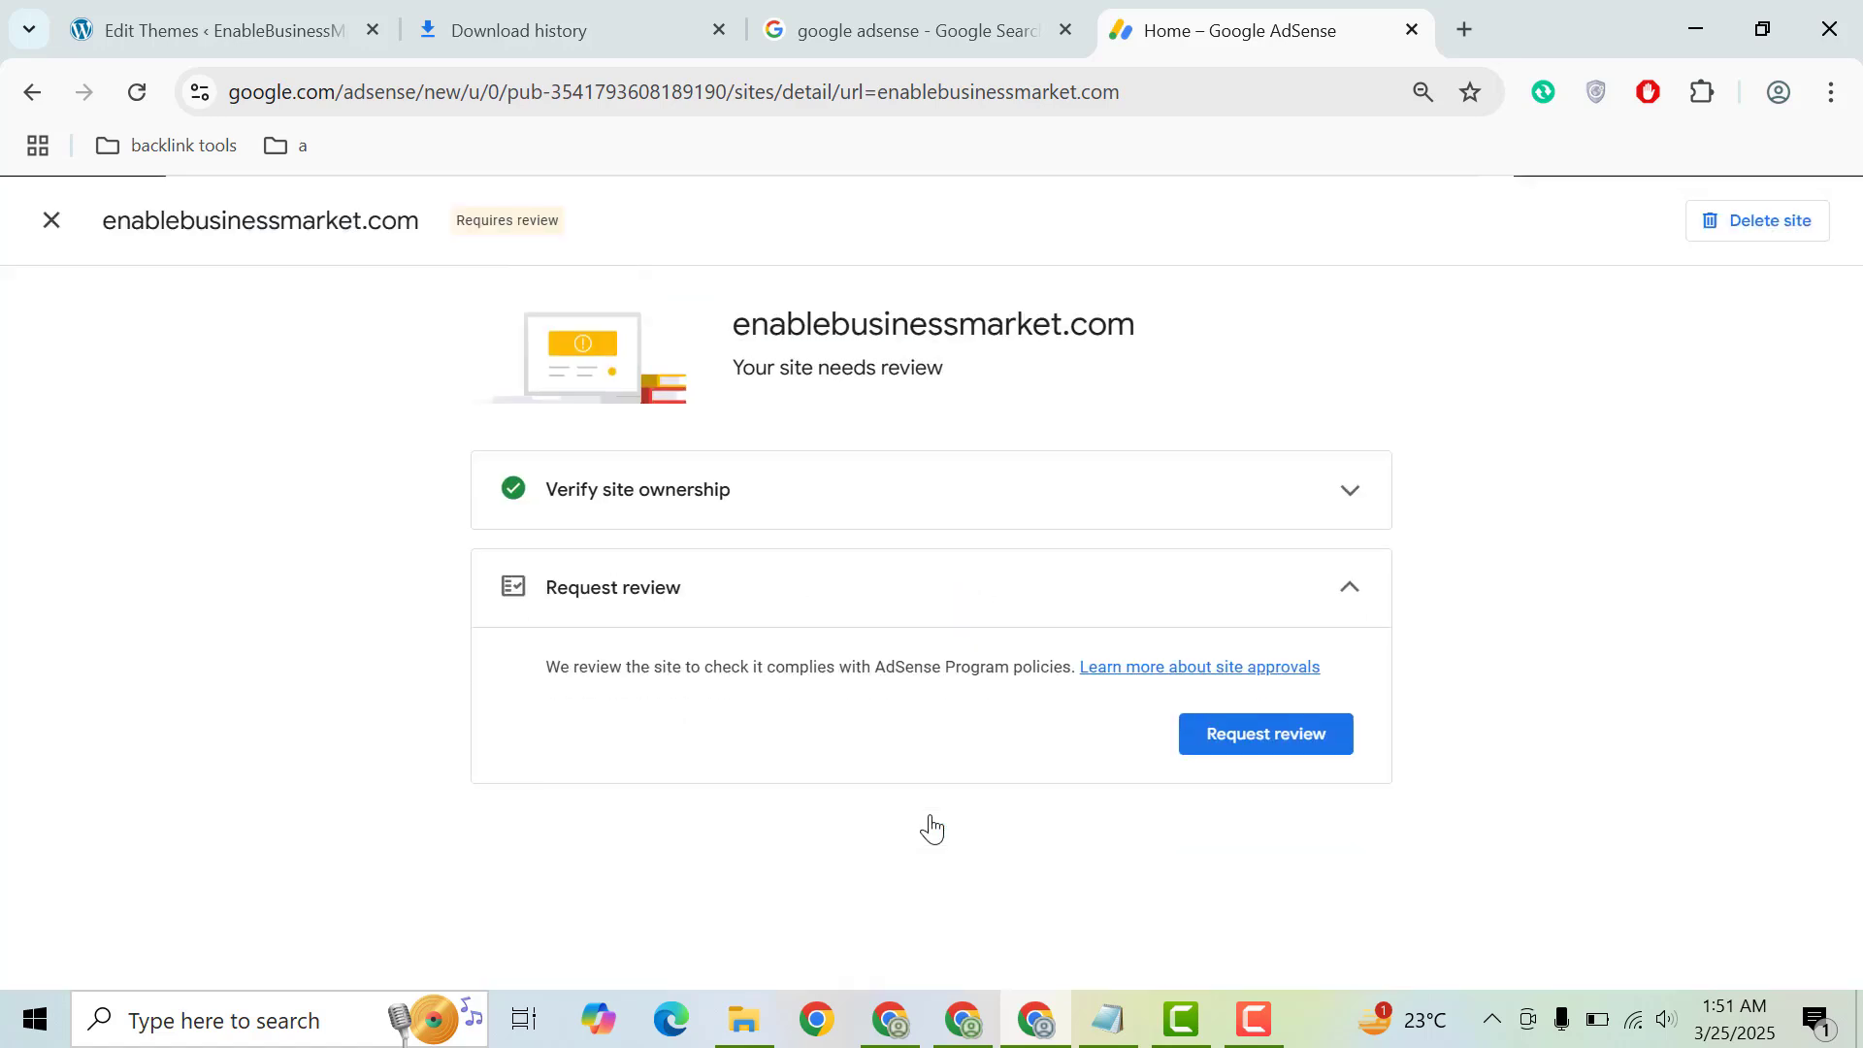
pyautogui.click(1293, 740)
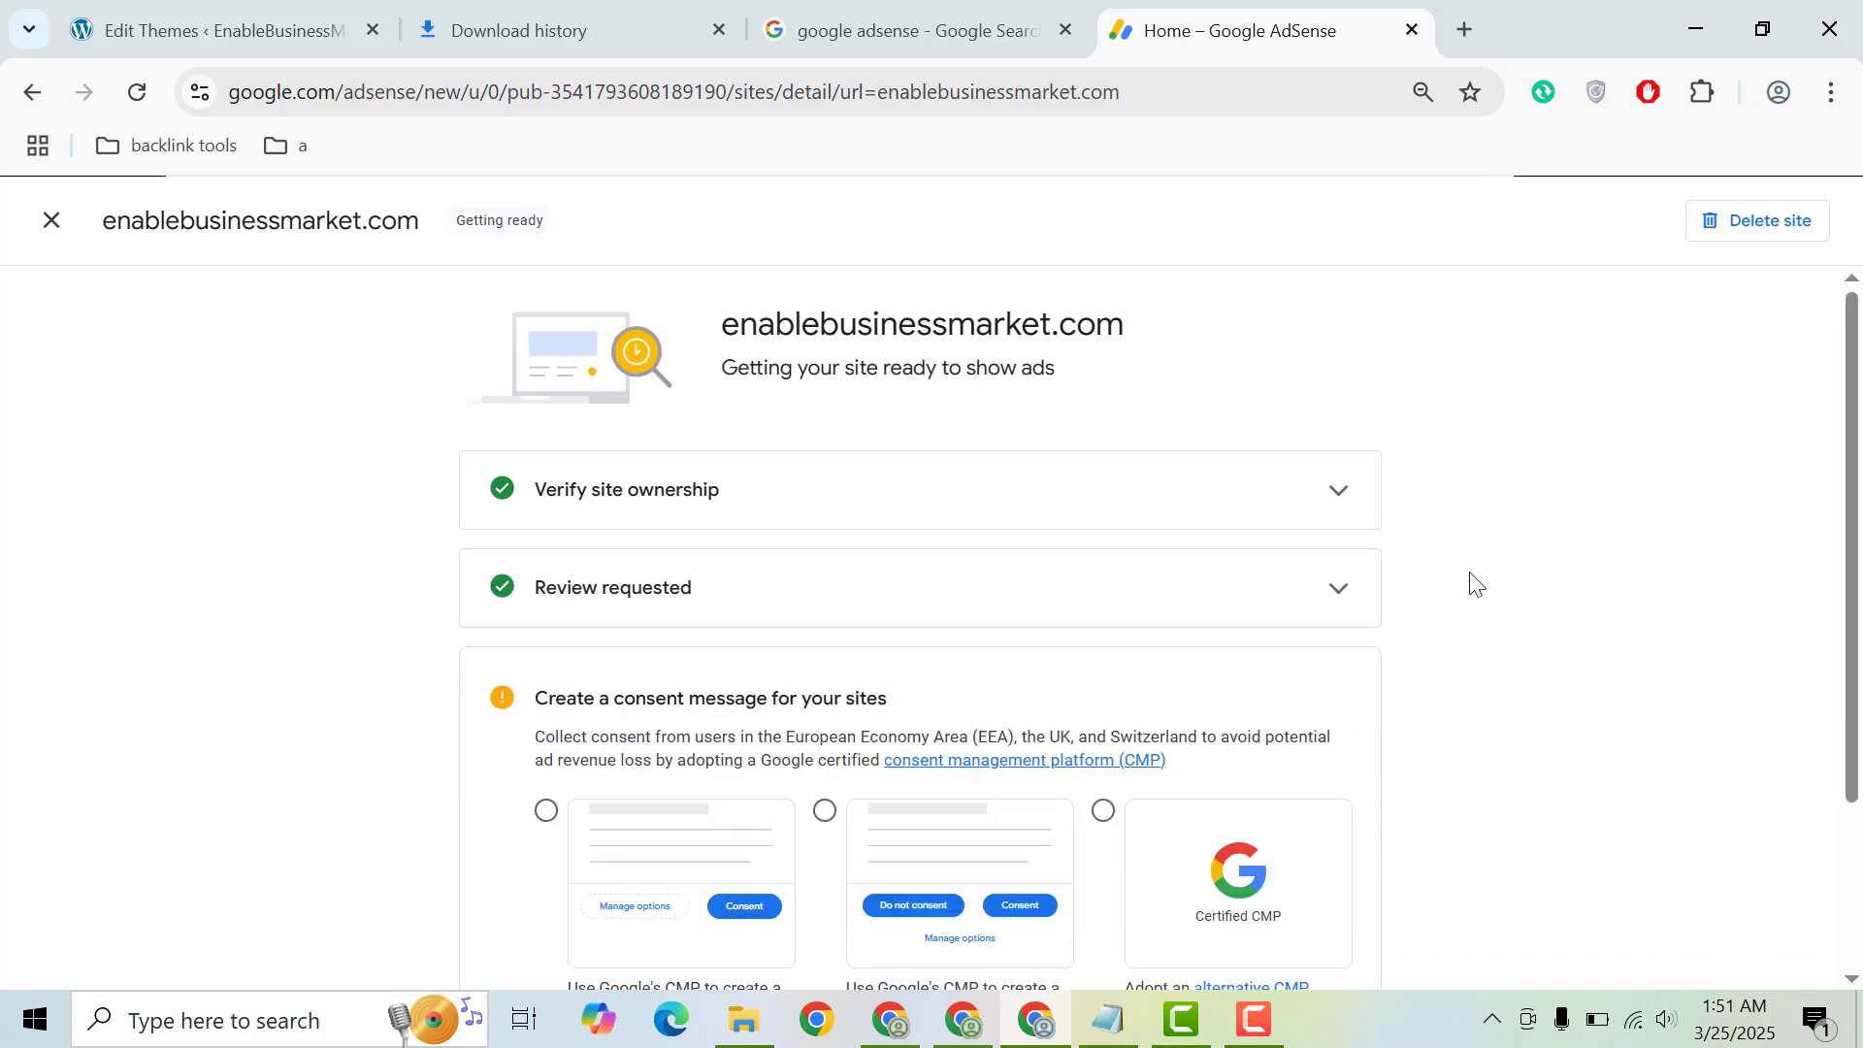
# Choose Google's CMP consent message with 2 choices (Consent and Manage options) and submit it
pyautogui.scroll(-3, 1629, 516)
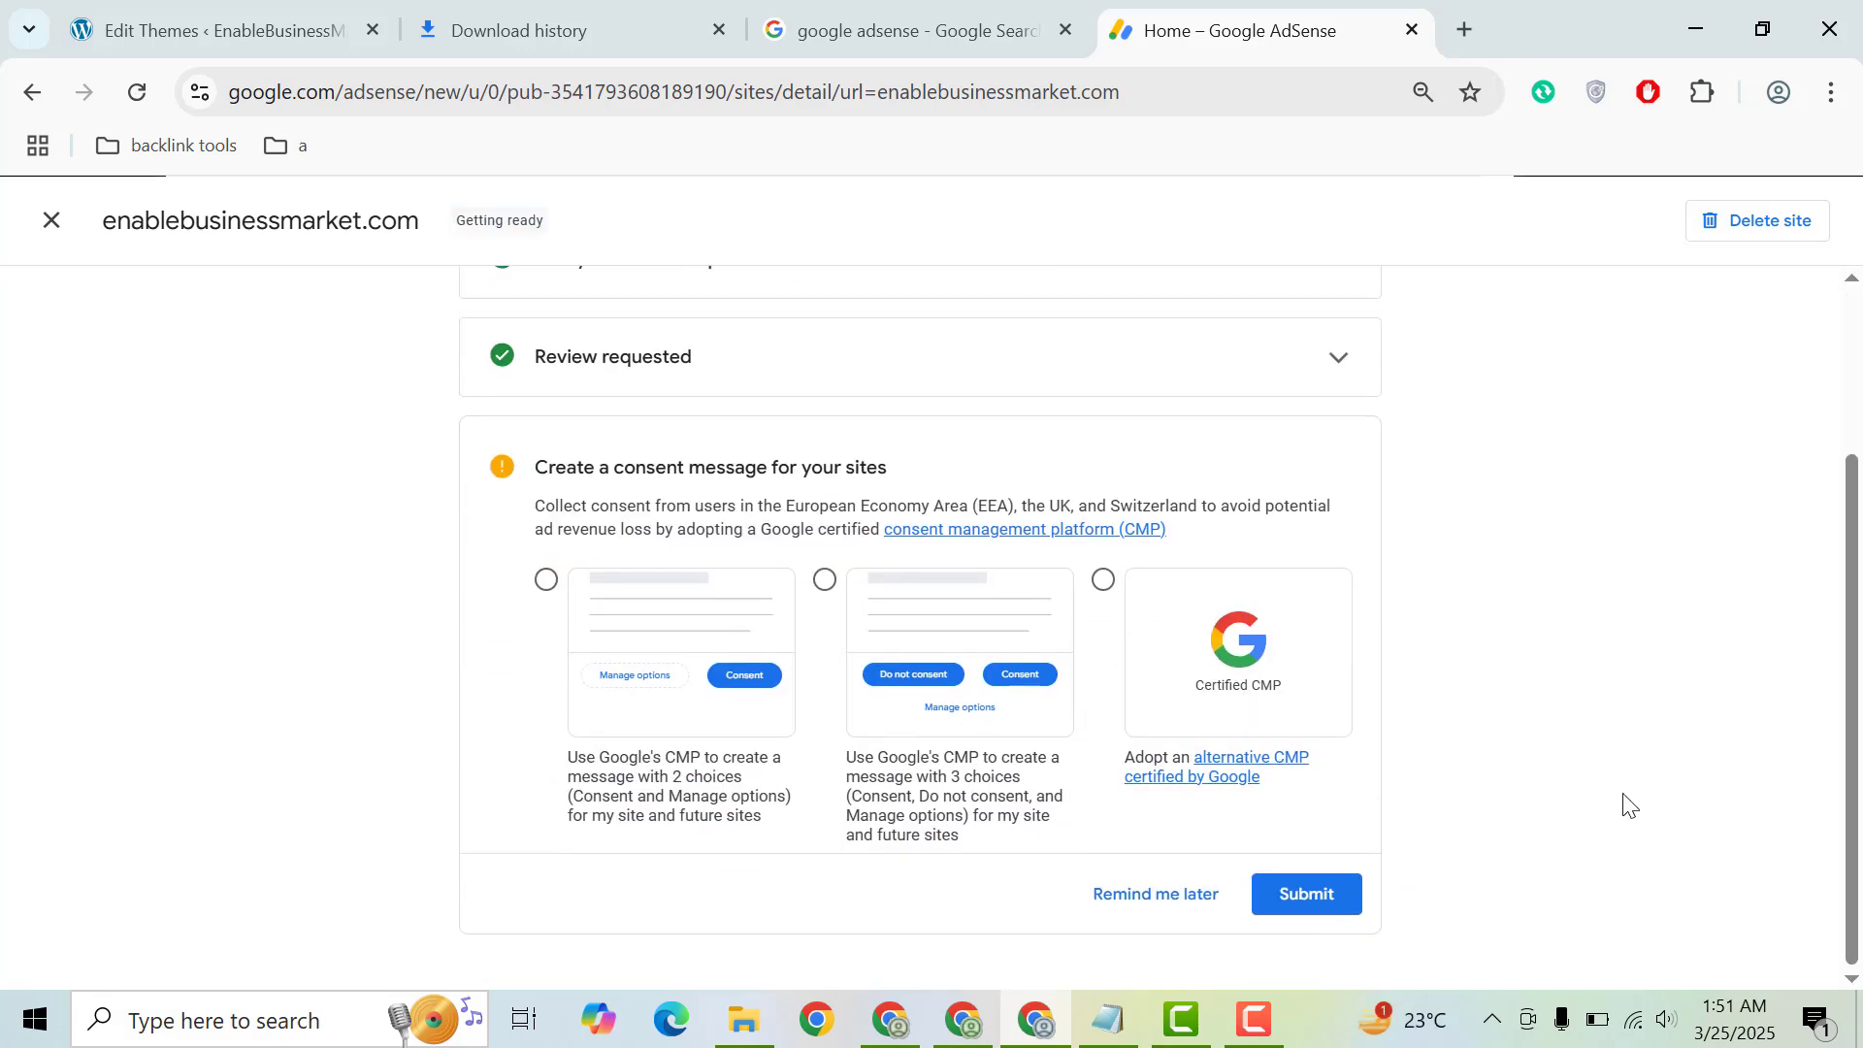
pyautogui.click(1324, 897)
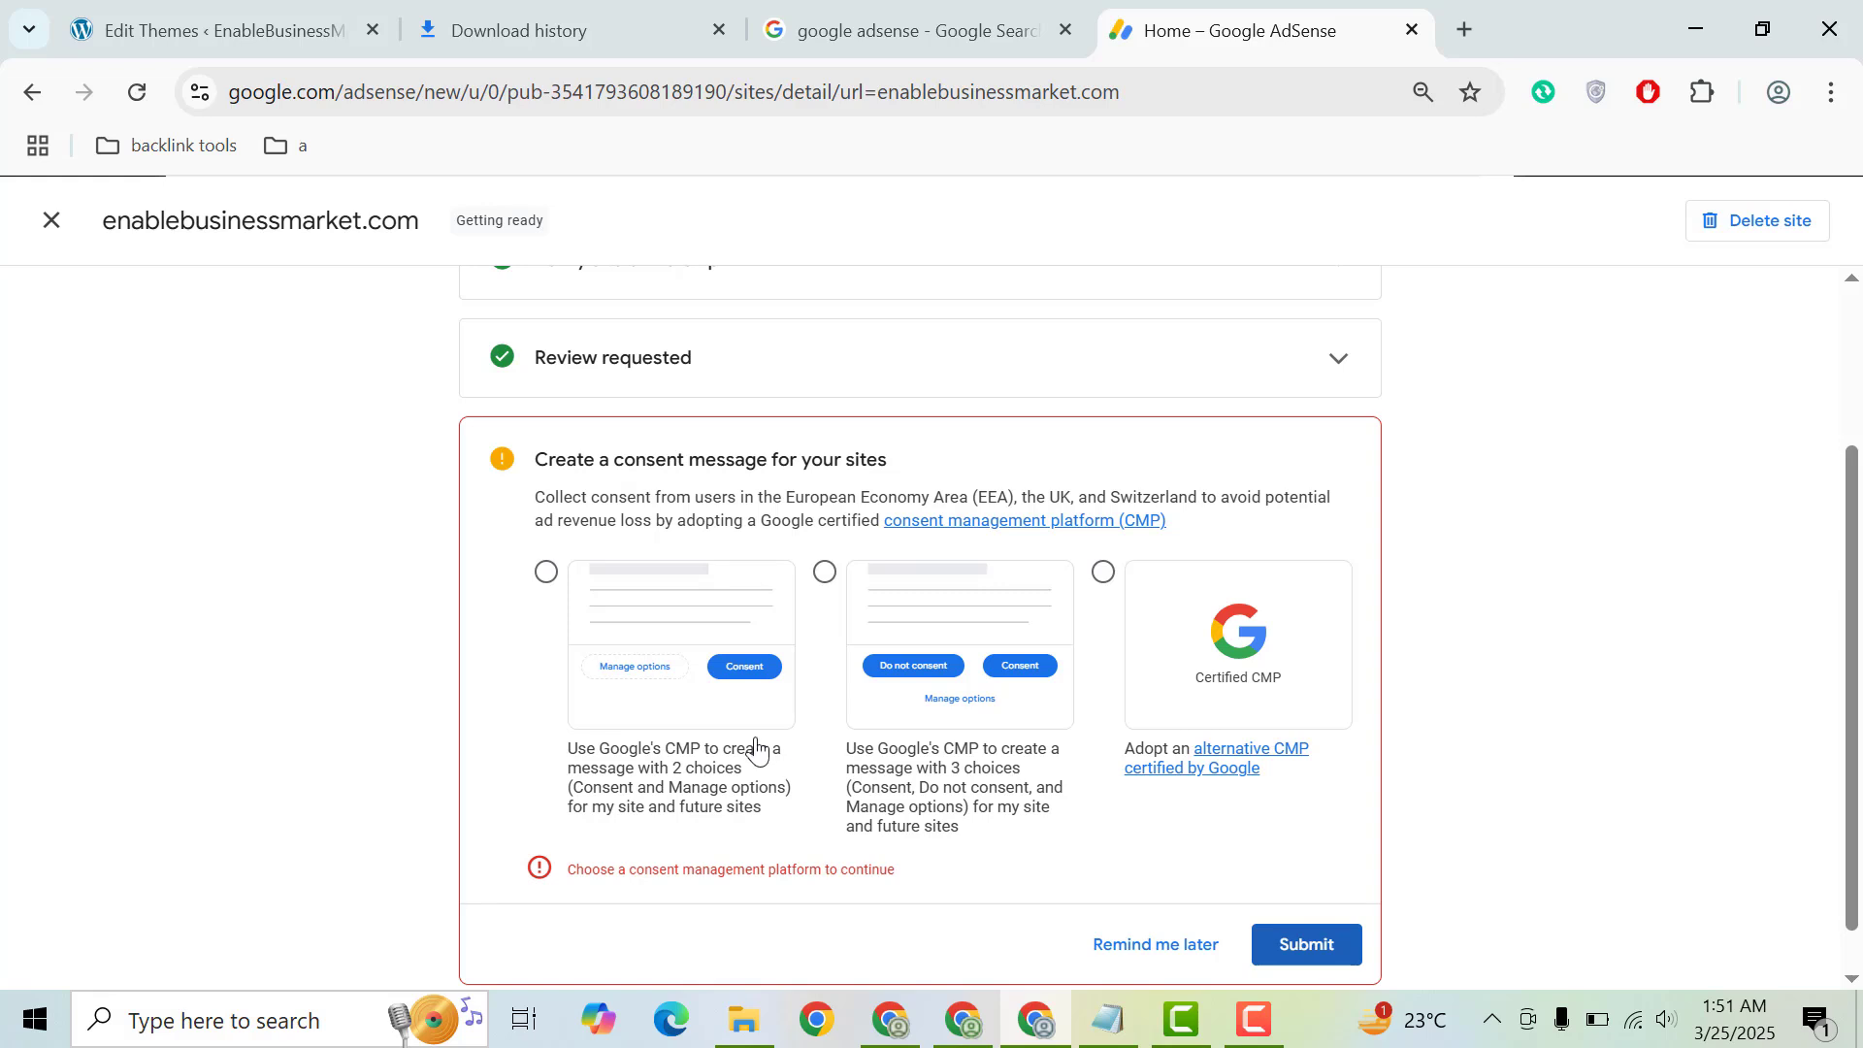
pyautogui.click(672, 704)
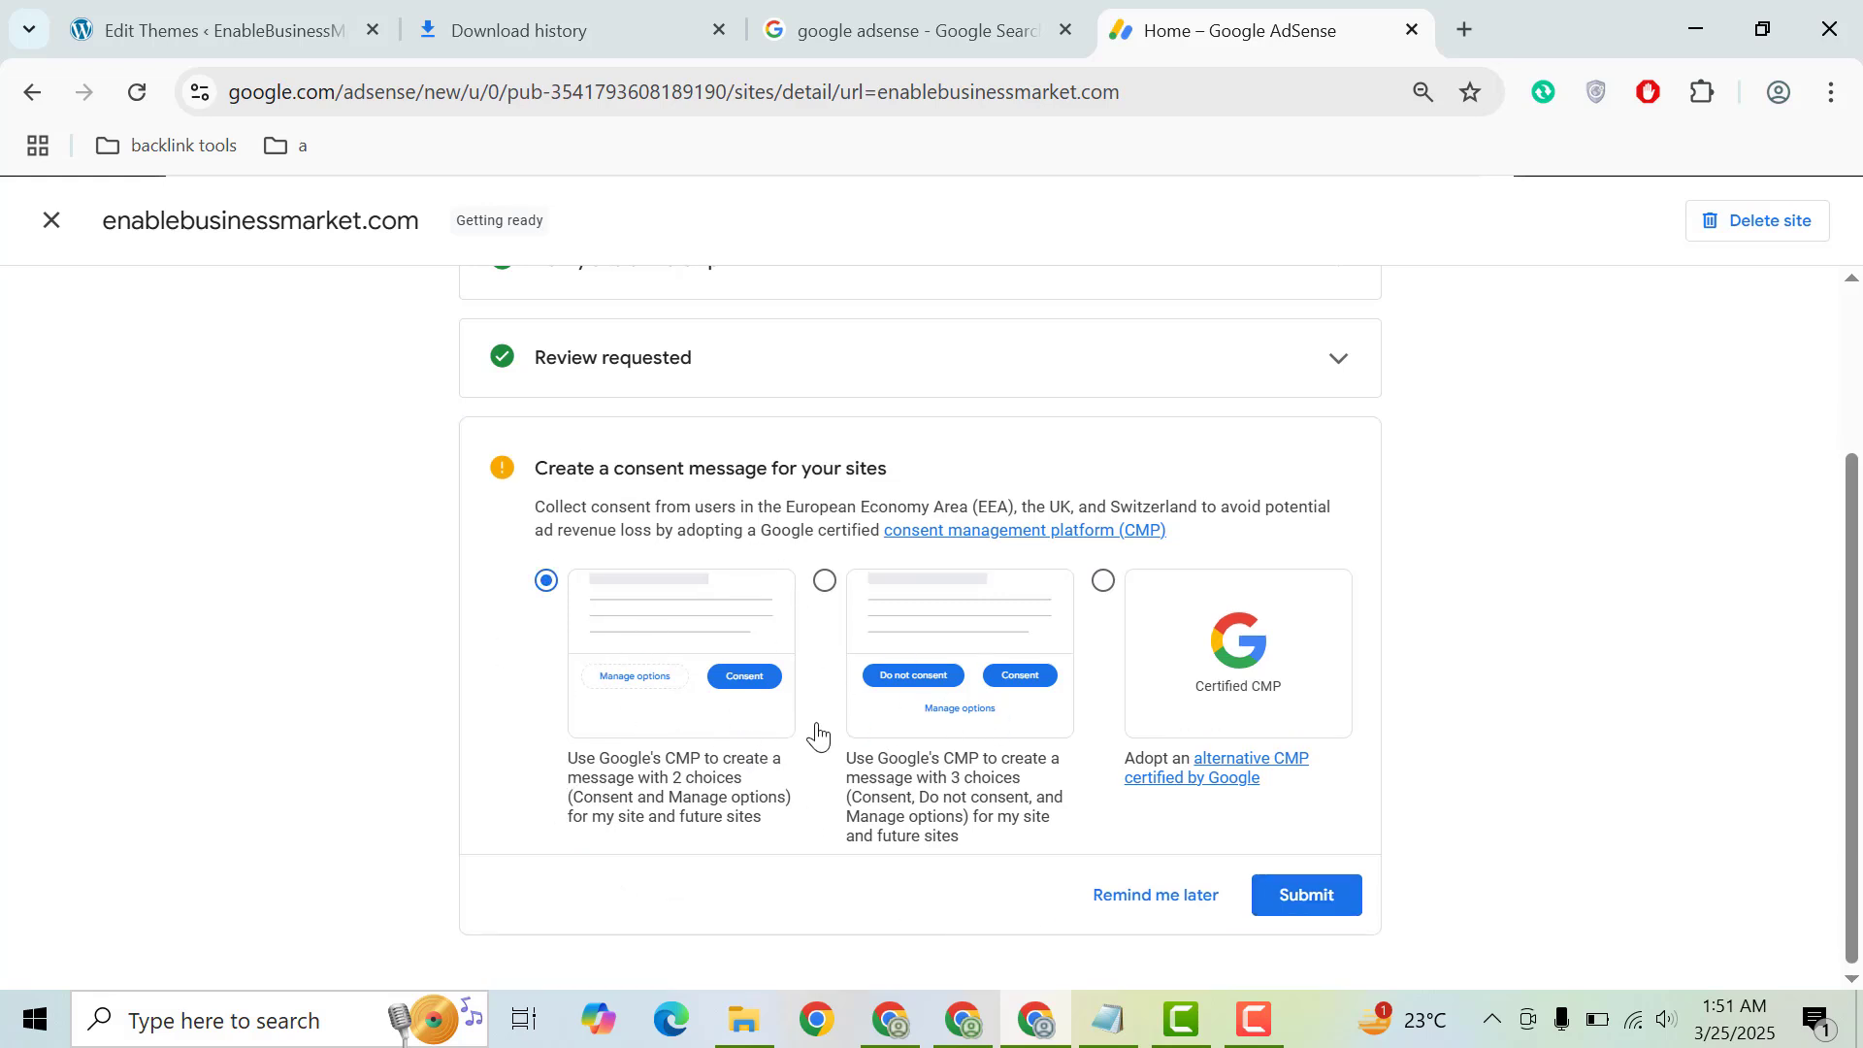
pyautogui.click(1295, 891)
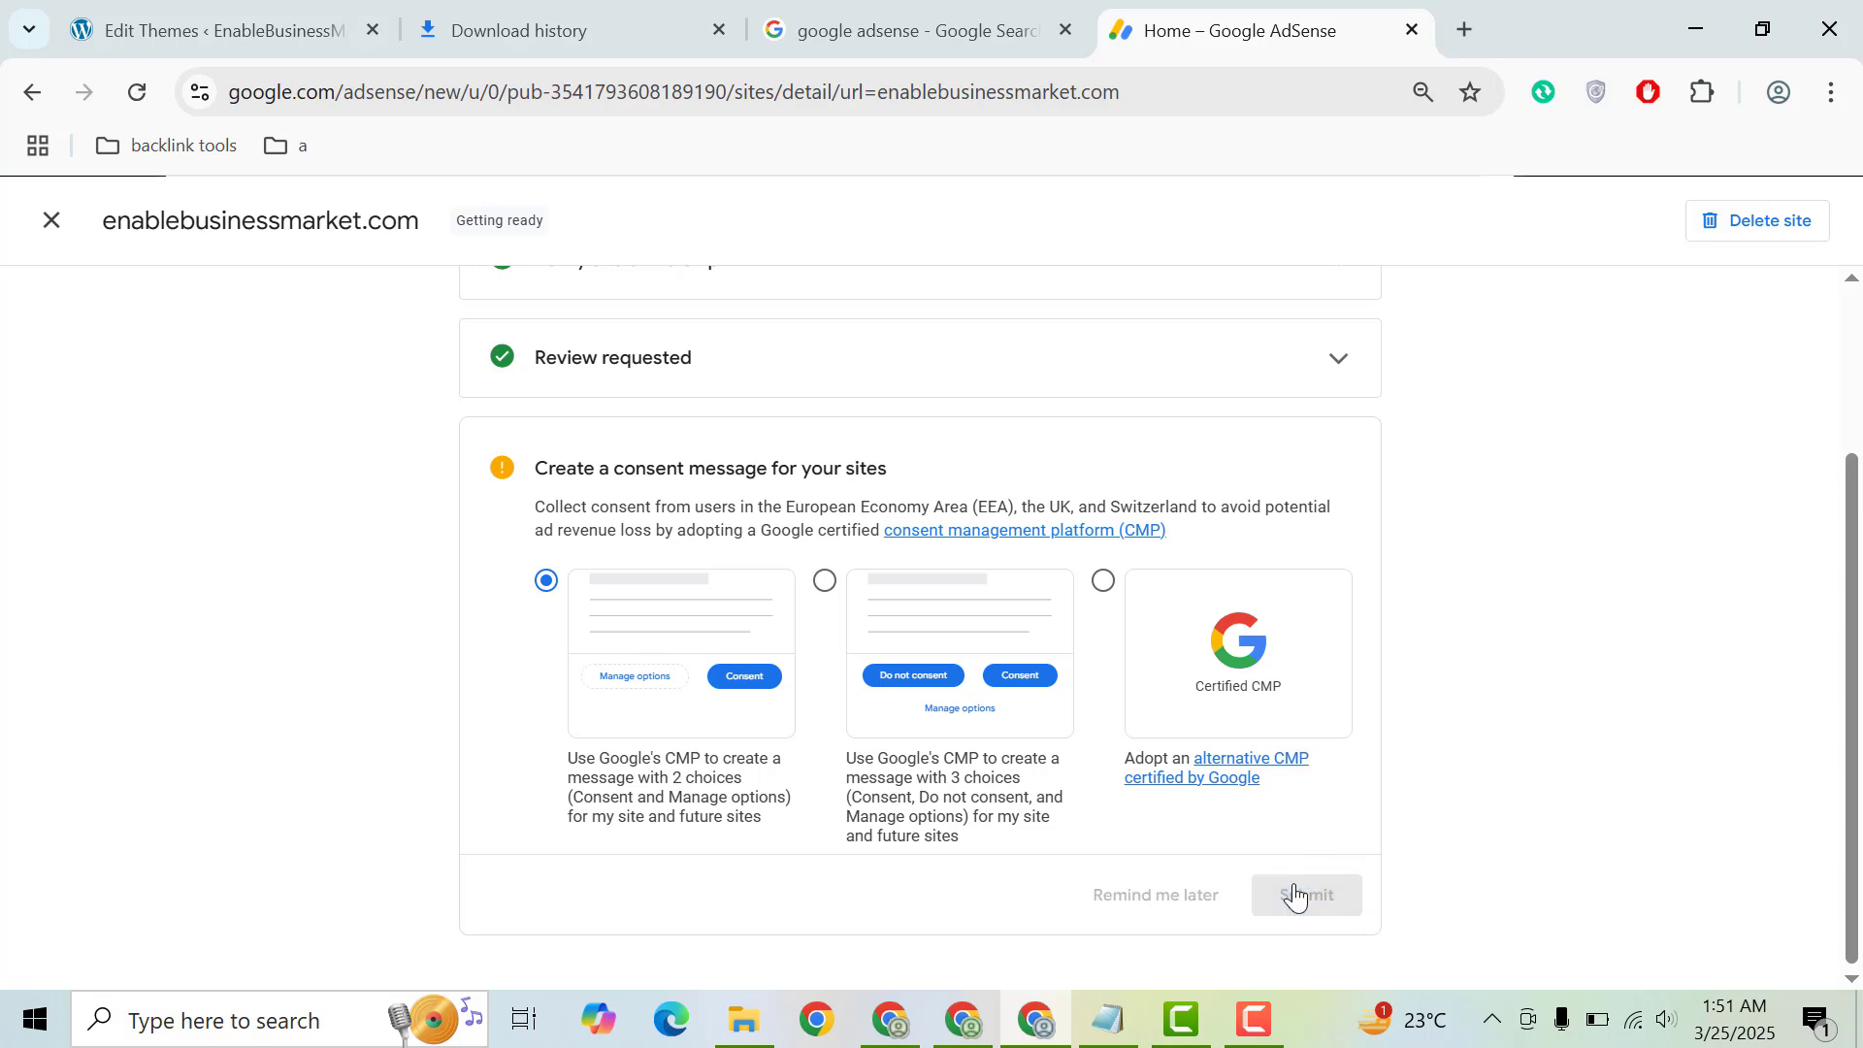